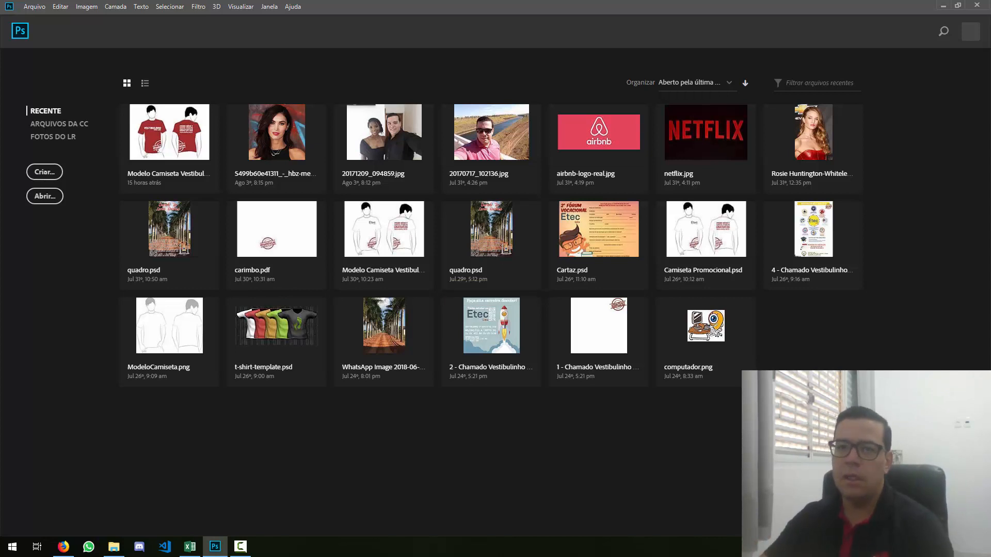
Create a new document from the Art and Illustration 1080p preset, 1920 x 1080 px at 300 ppi.
key("ctrl+n")
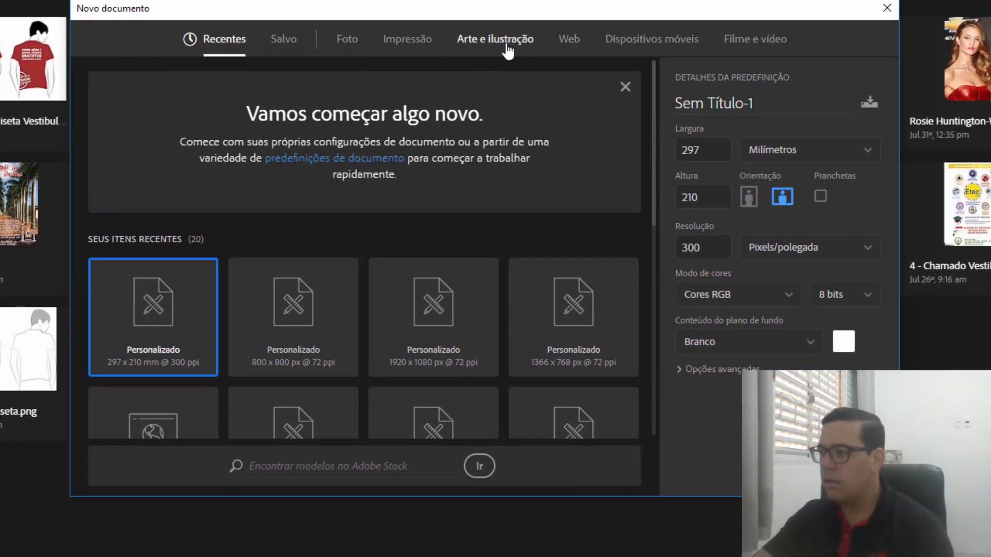
left_click(507, 47)
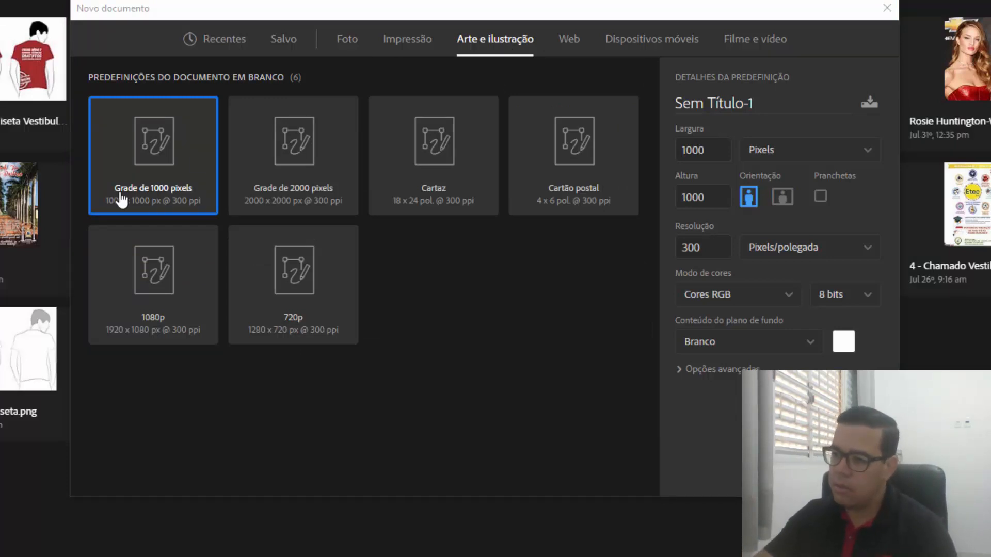
left_click(153, 278)
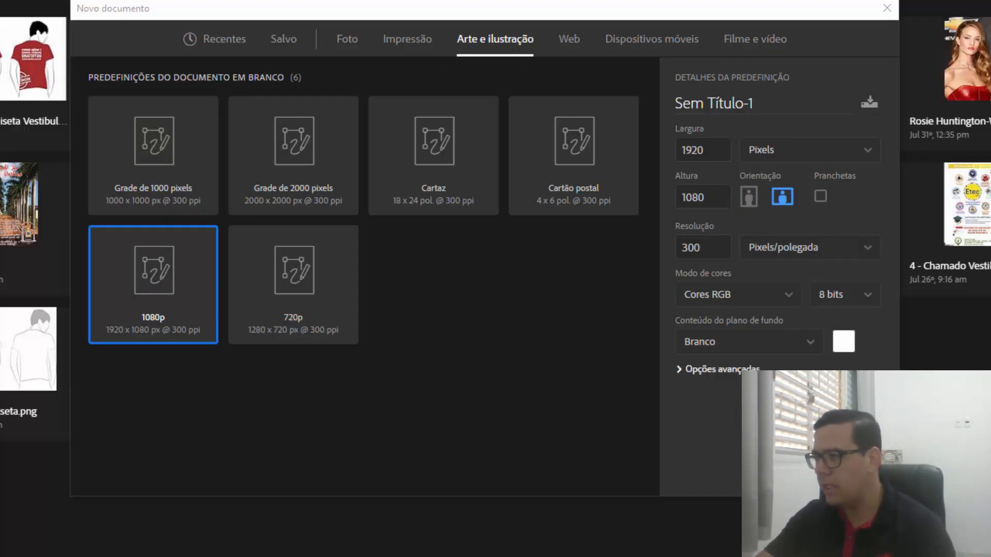
left_click(803, 472)
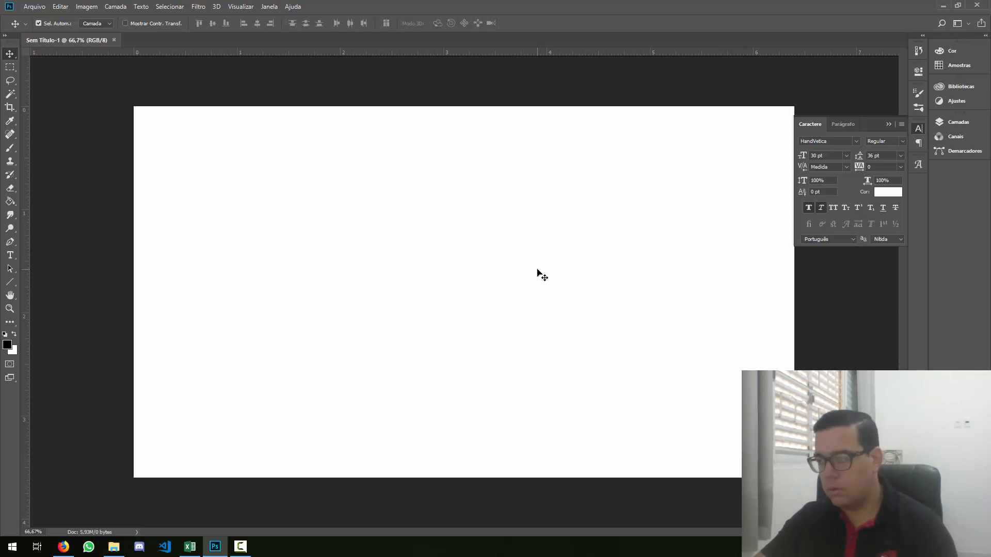
Switch to the full-screen mode that keeps the menus and collapse the Character settings to clear the canvas.
key("f")
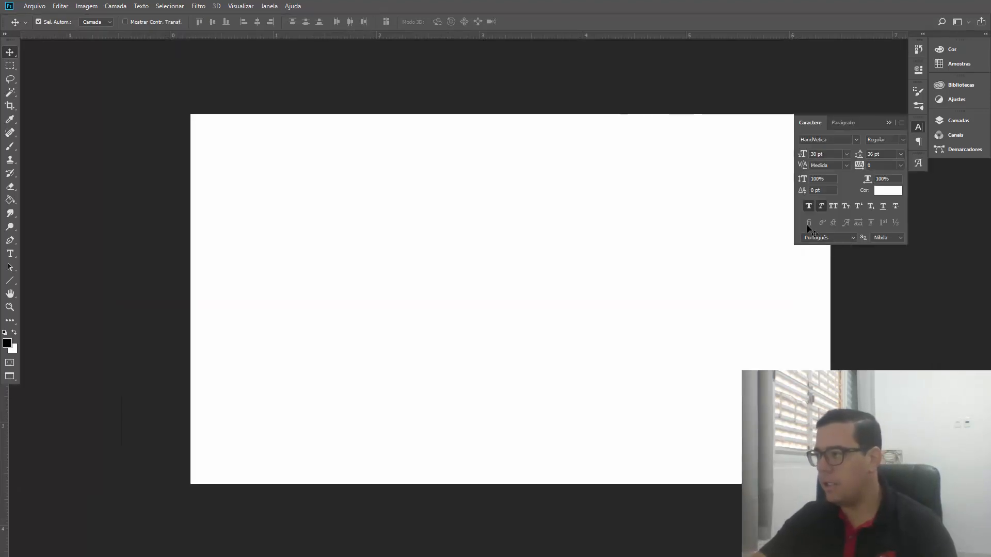
left_click(889, 122)
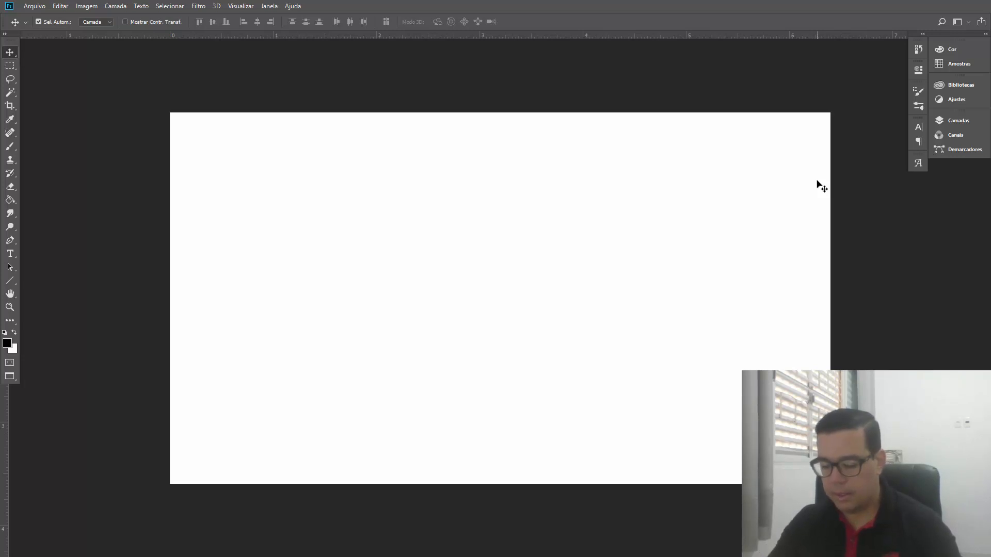
key("ctrl+plus")
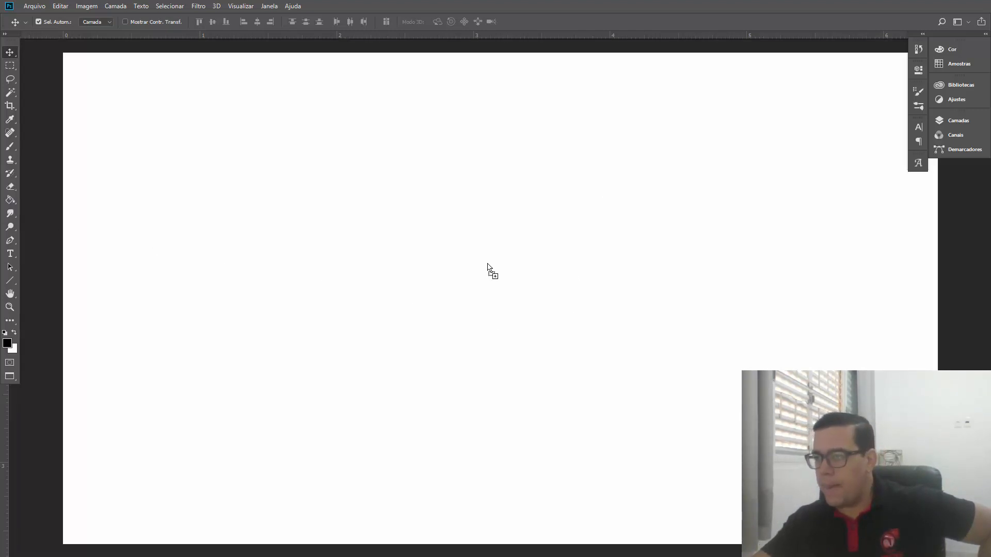
Place the Code Coffee image 121813_0 at its default size near the centre of the canvas.
left_click_drag(487, 264, 487, 265)
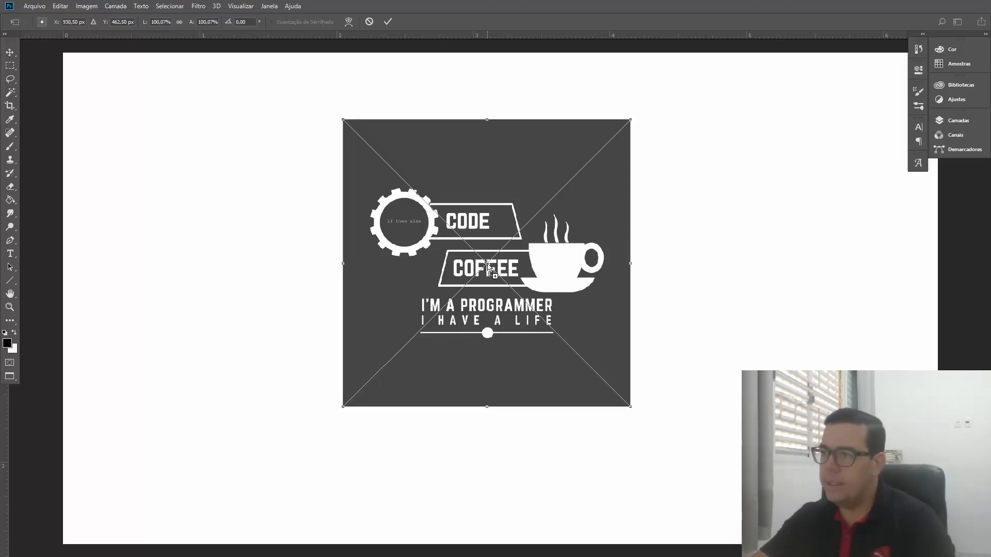
left_click(388, 22)
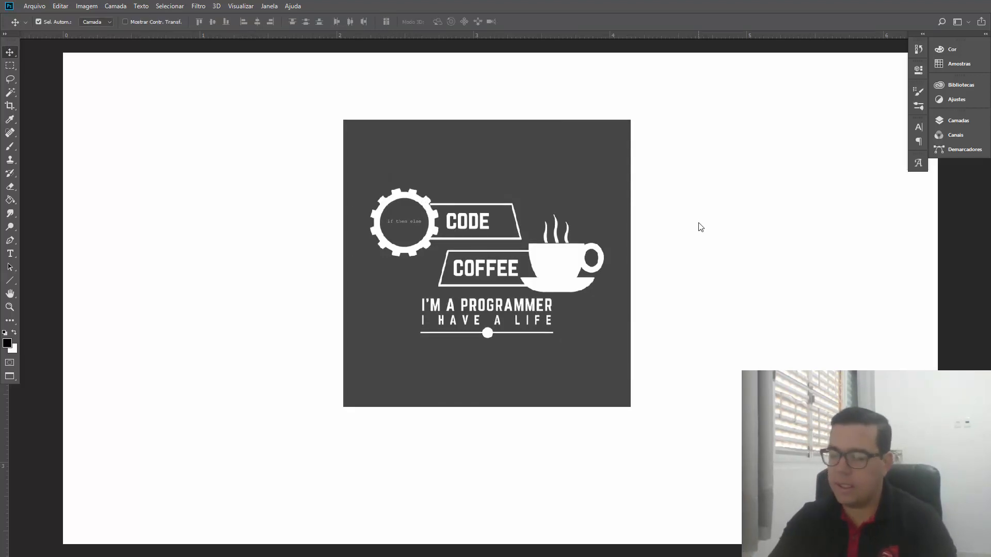
Unlock the background layer and fill it with black using the Paint Bucket tool.
key("F7")
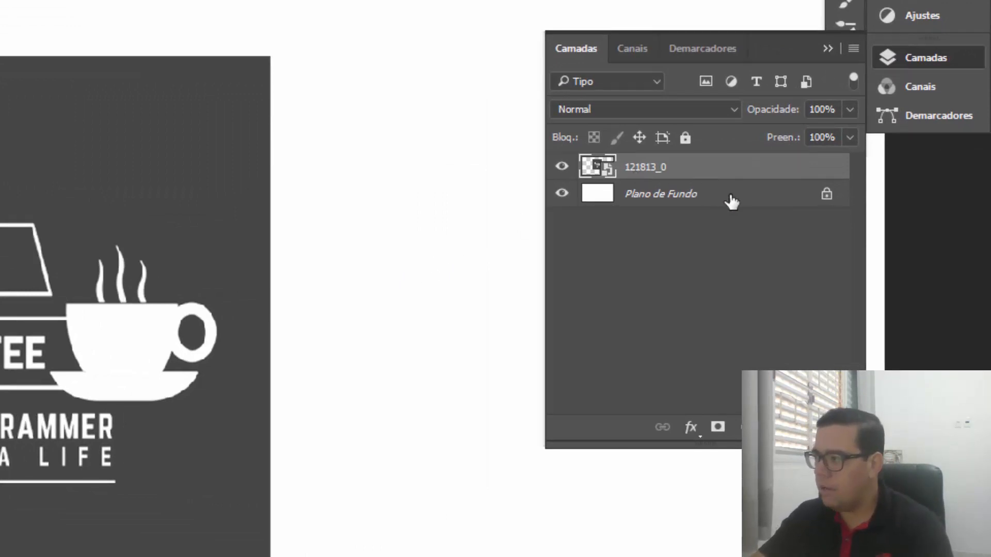
left_click(827, 198)
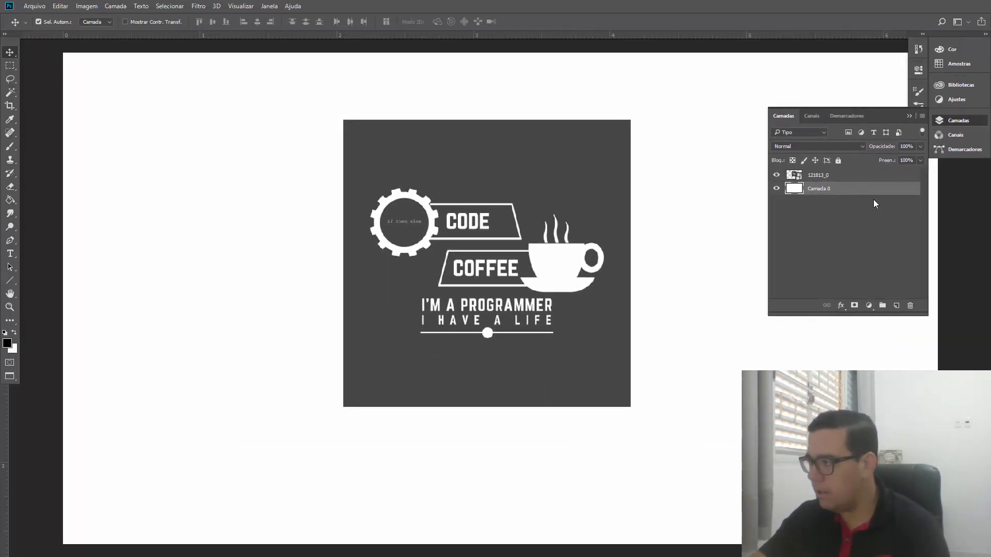
key("alt+bracketright")
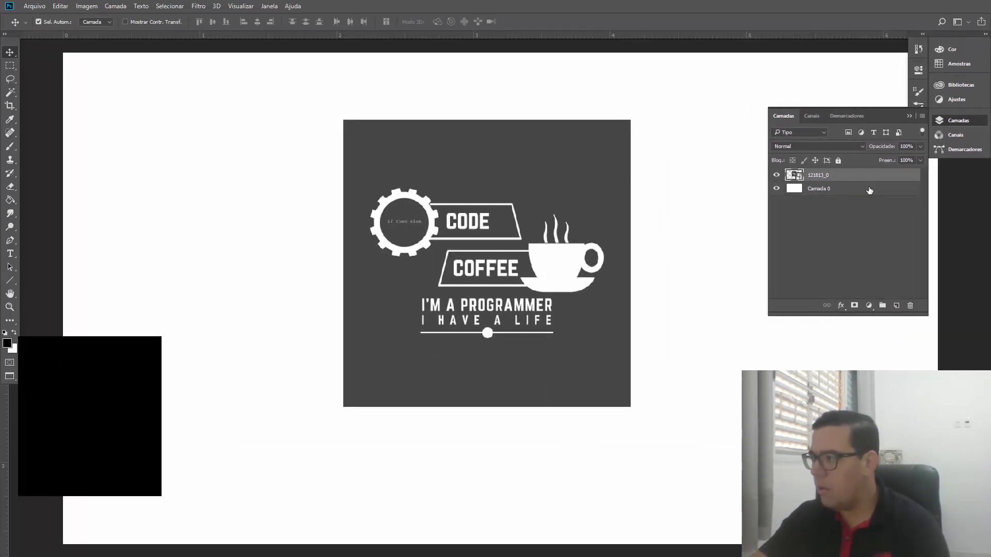
left_click(869, 189)
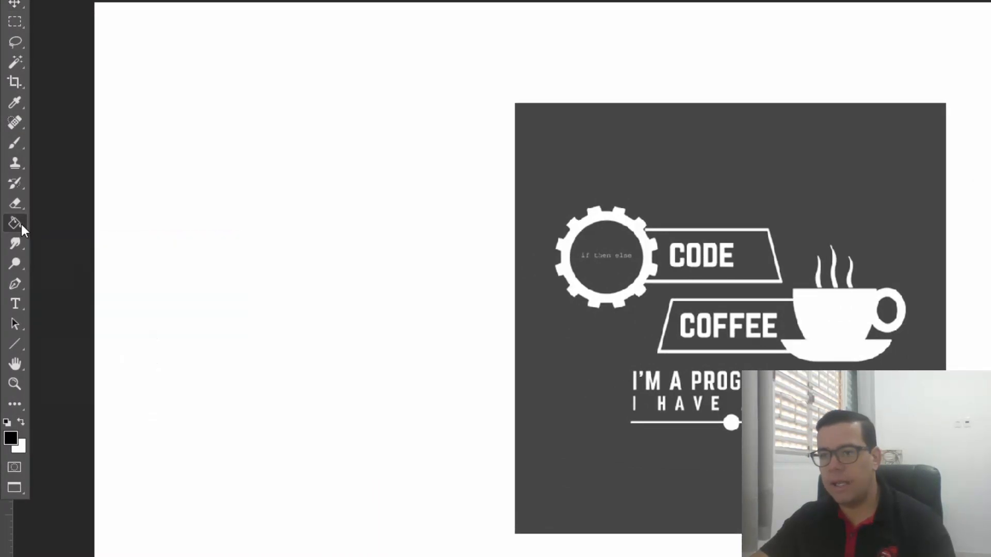
right_click(20, 224)
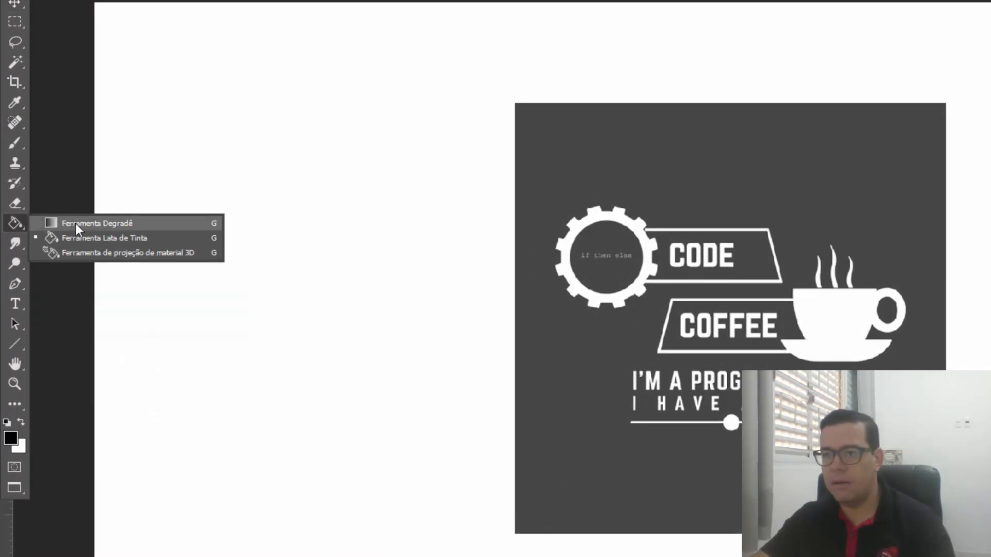
left_click(107, 239)
left_click(304, 176)
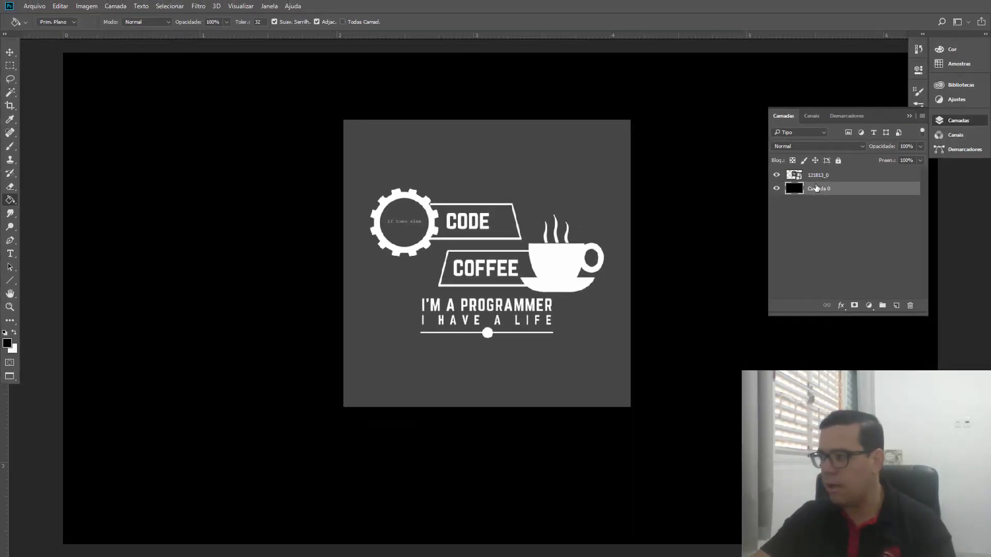
Try to delete the gray area around the artwork on layer 121813_0 with a Magic Wand selection.
left_click(812, 177)
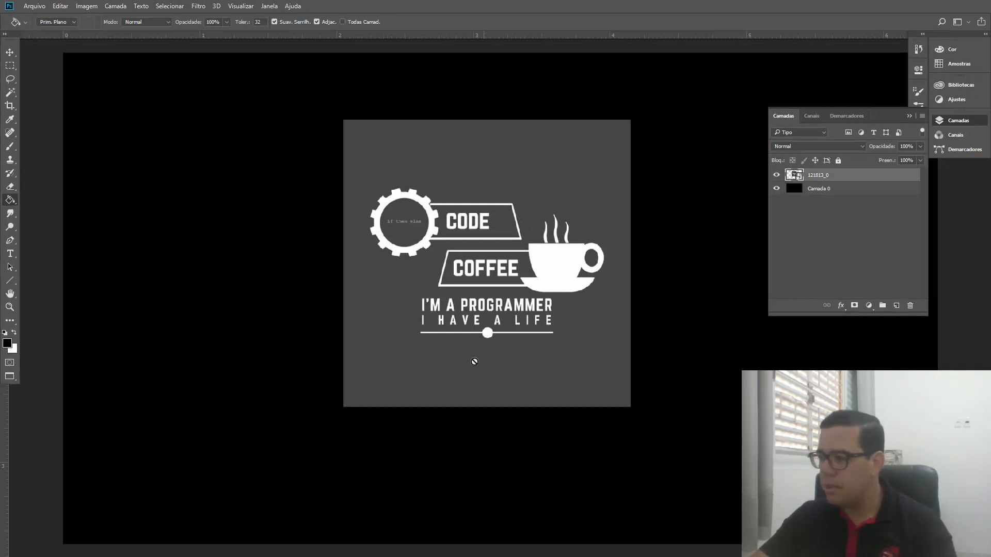
left_click(10, 93)
left_click(10, 93)
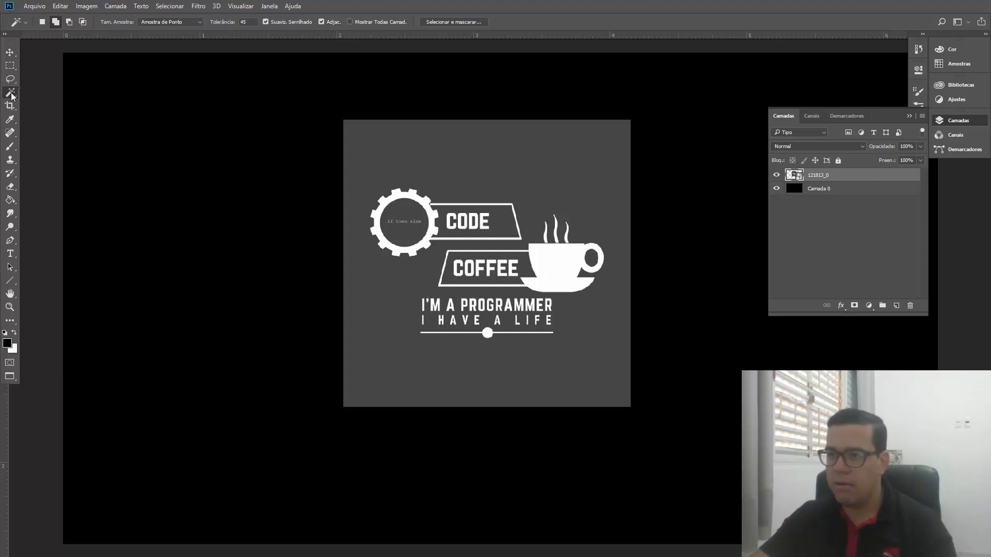
right_click(11, 96)
left_click(81, 105)
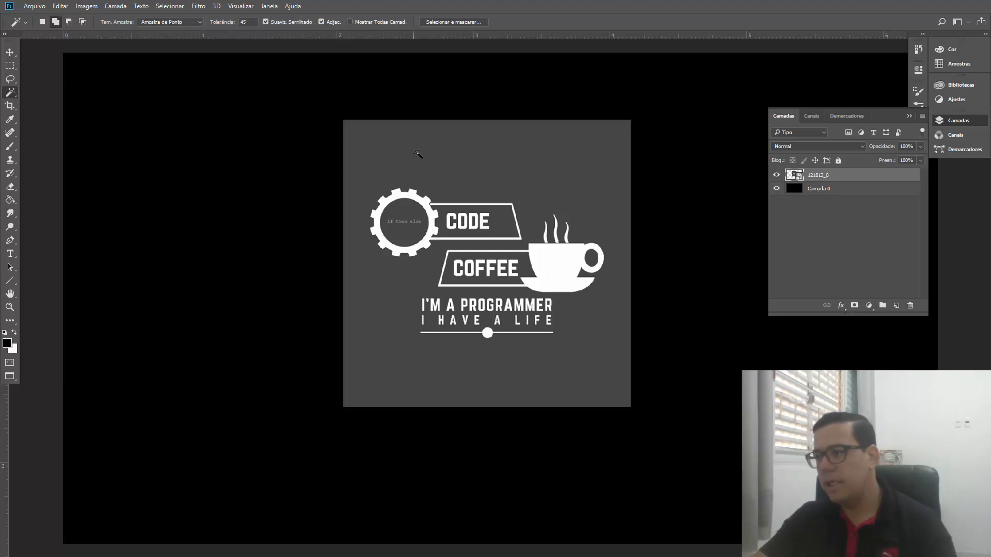
left_click(418, 154)
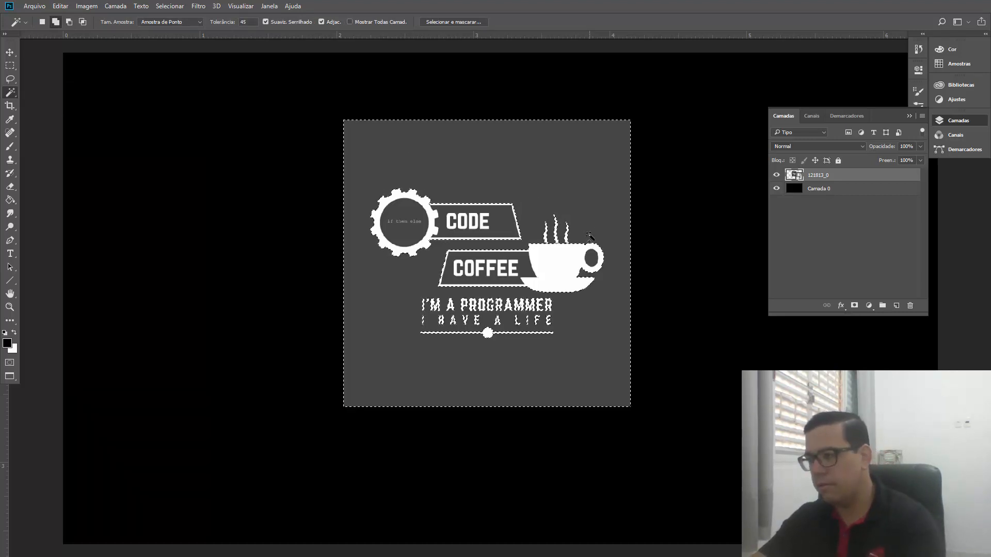
key("Delete")
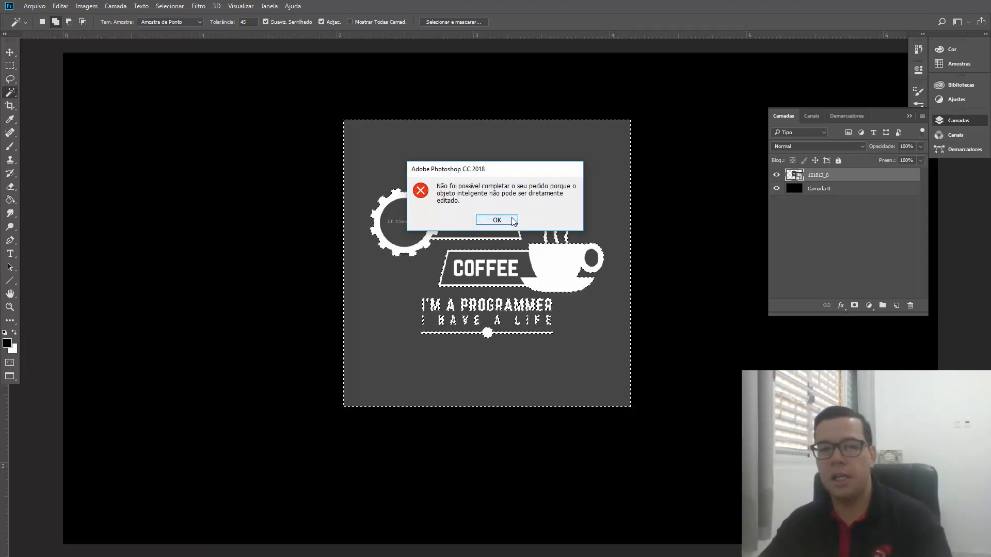
left_click(497, 220)
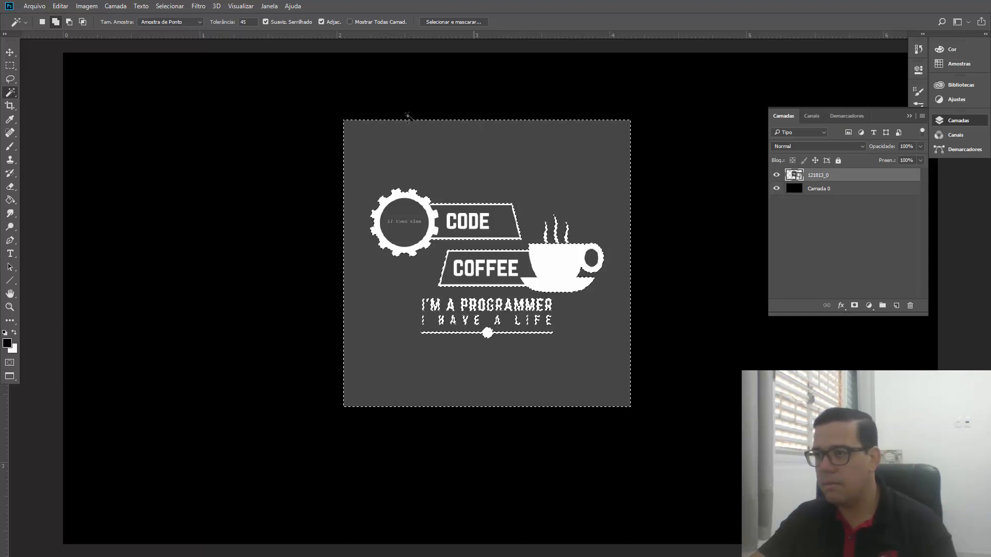
key("ctrl+d")
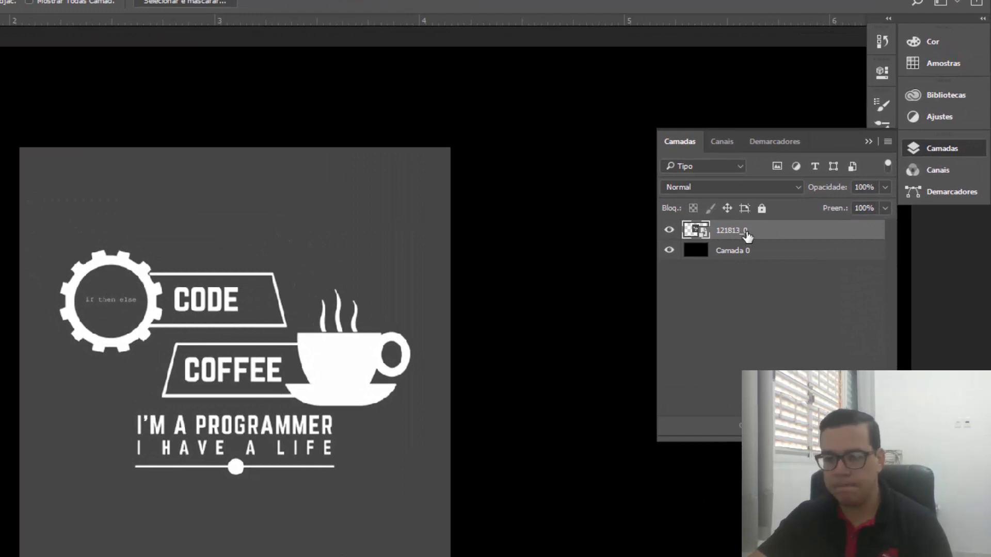
Rasterize layer 121813_0 and delete the Magic Wand-selected gray area surrounding the artwork.
right_click(746, 236)
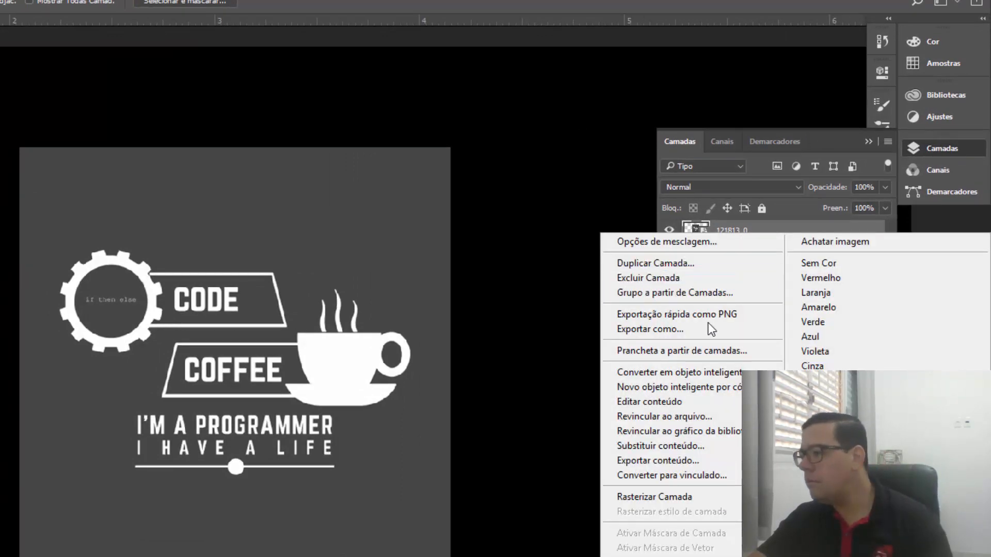
left_click(687, 497)
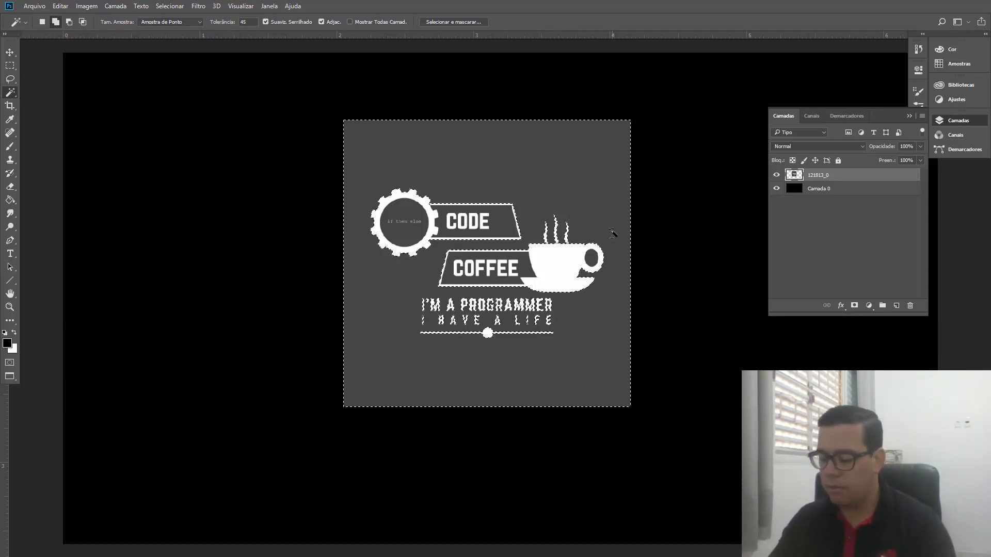
key("Delete")
key("ctrl+d")
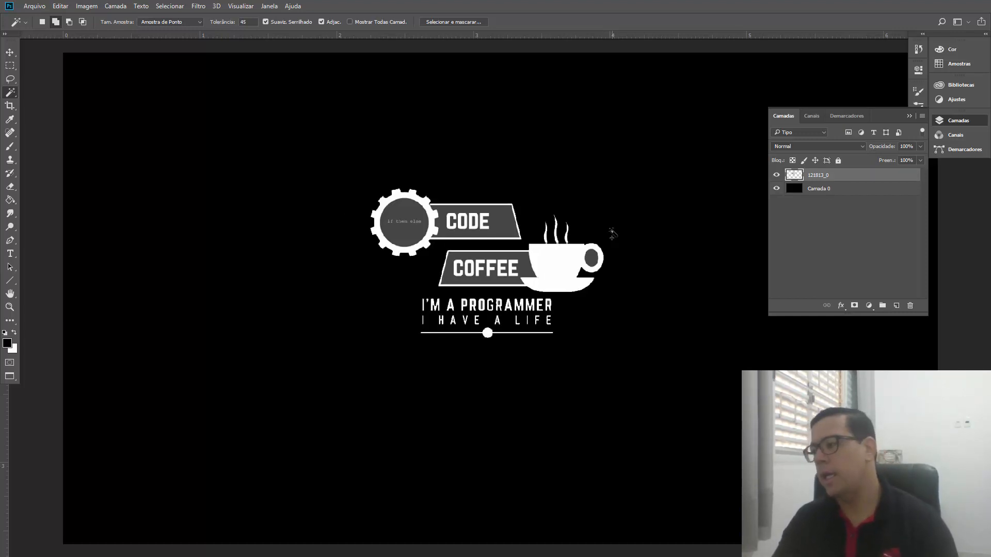
Delete the gray fill inside the gear, the CODE and COFFEE banners and the cup handle with the Magic Wand.
key("ctrl+plus")
key("ctrl+plus")
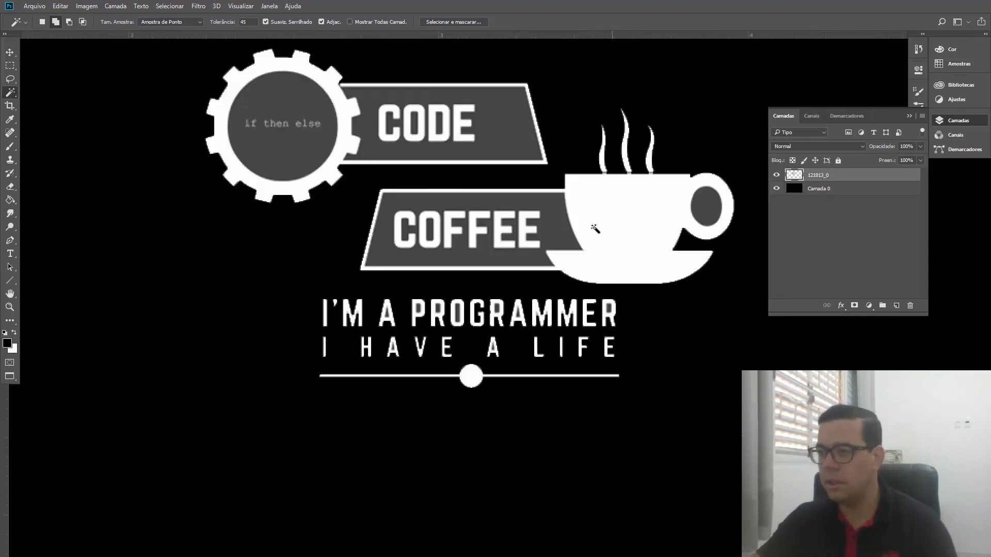
left_click(304, 160)
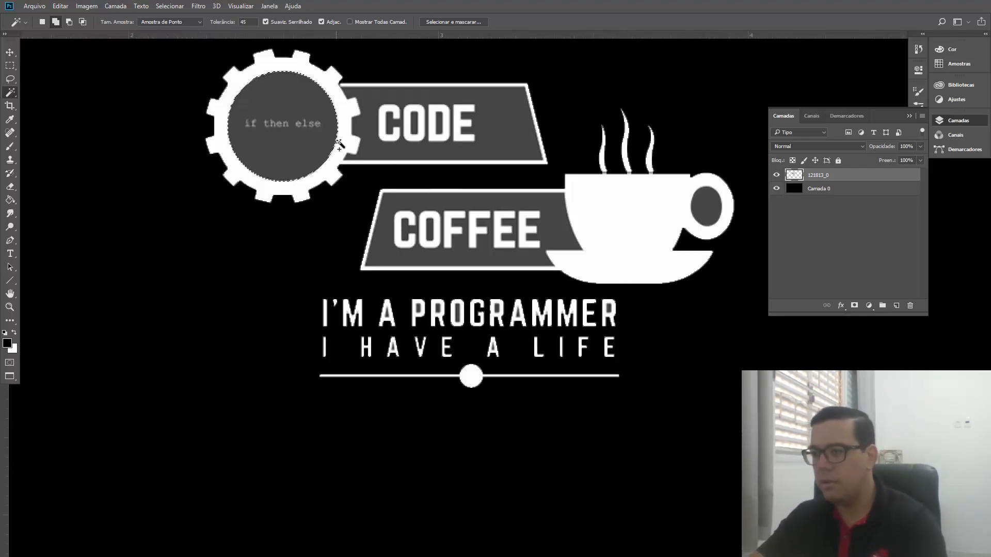
key("Delete")
left_click(494, 110)
key("Delete")
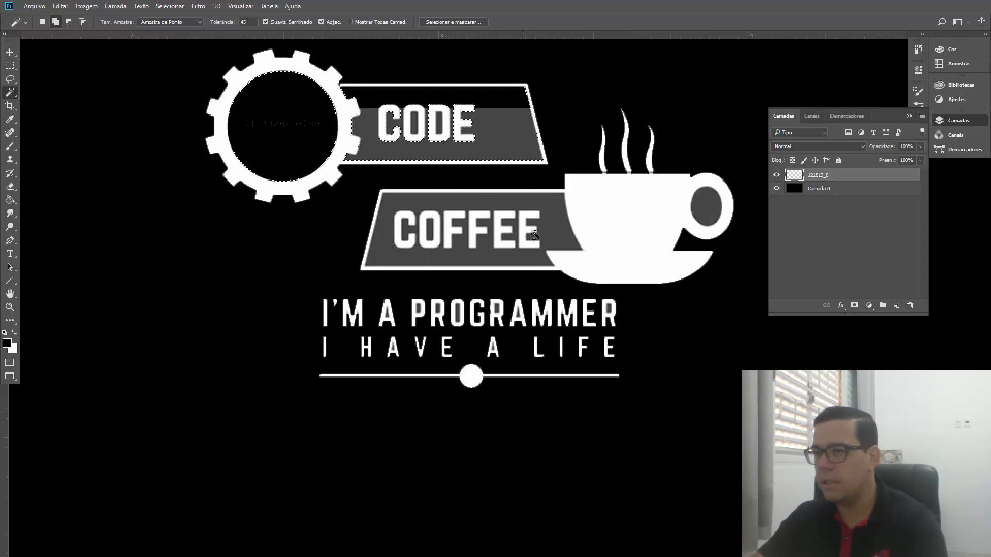
key("Delete")
left_click(712, 211)
key("Delete")
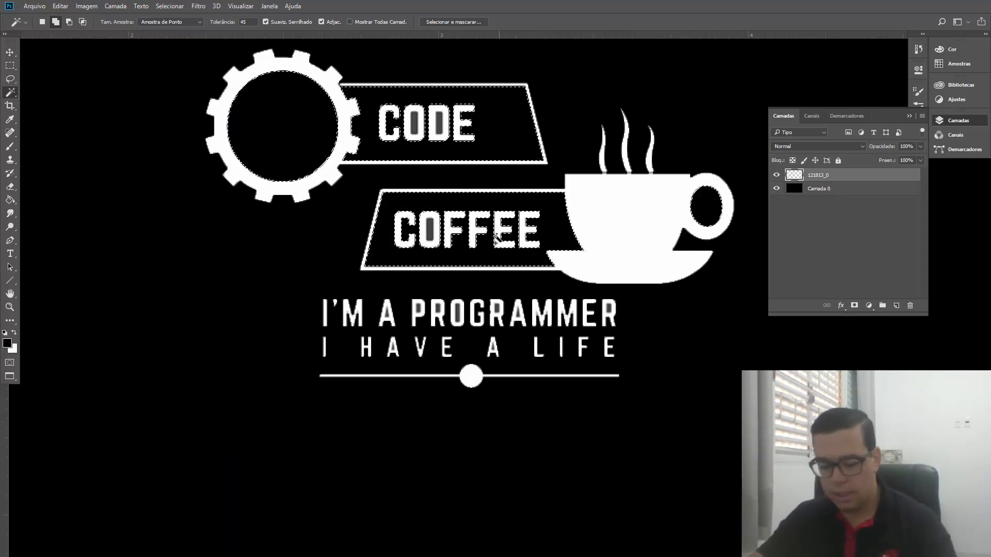
key("ctrl+d")
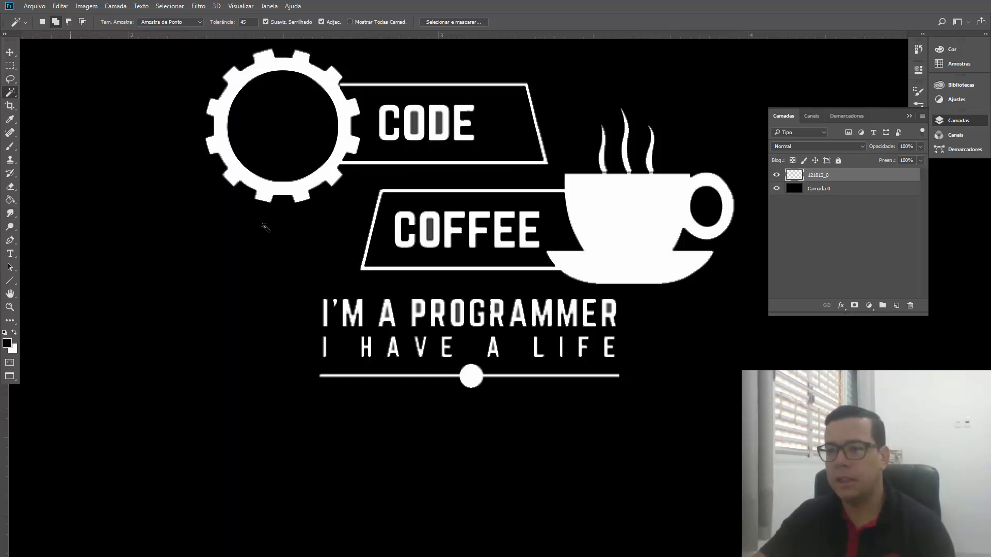
Erase the divider line and its central circle below the lower text with the Eraser tool.
key("e")
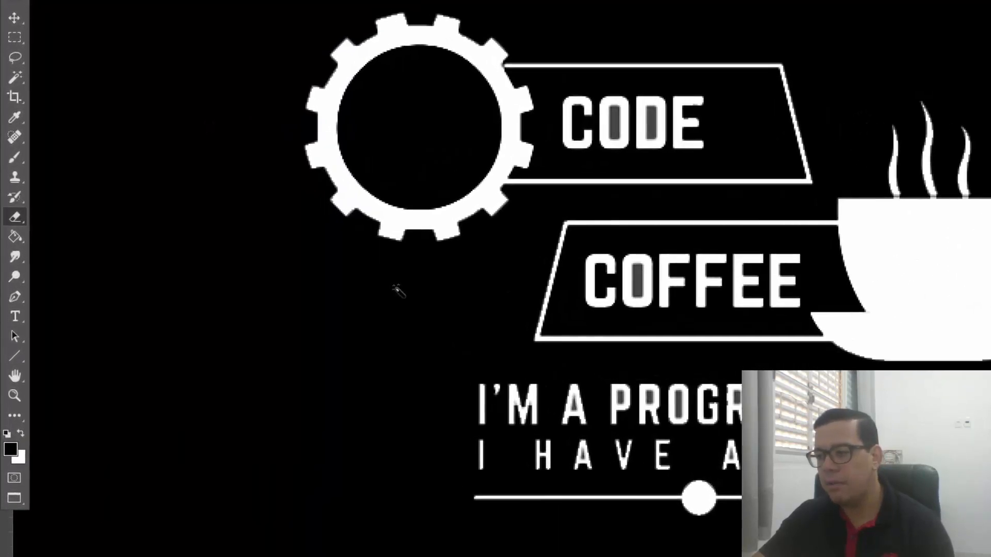
right_click(17, 212)
left_click(374, 331)
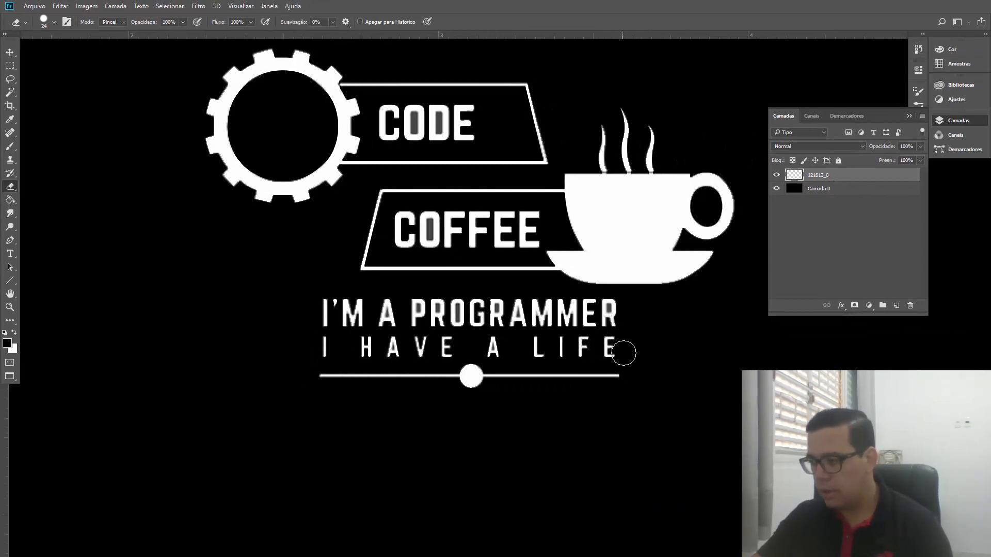
mouse_move(623, 353)
left_mouse_down()
mouse_move(509, 382)
mouse_move(445, 379)
left_mouse_up()
left_click(320, 376)
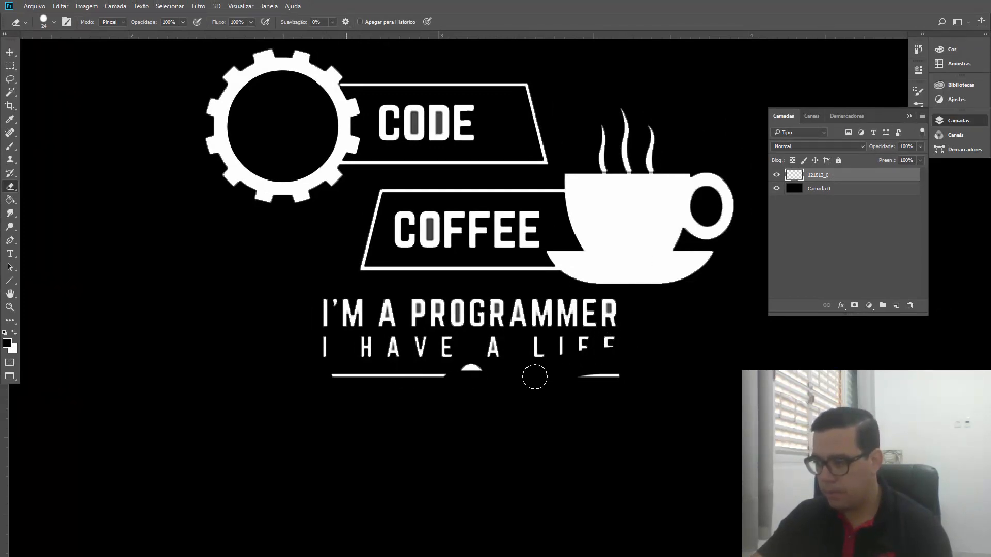
left_click(616, 376, "shift")
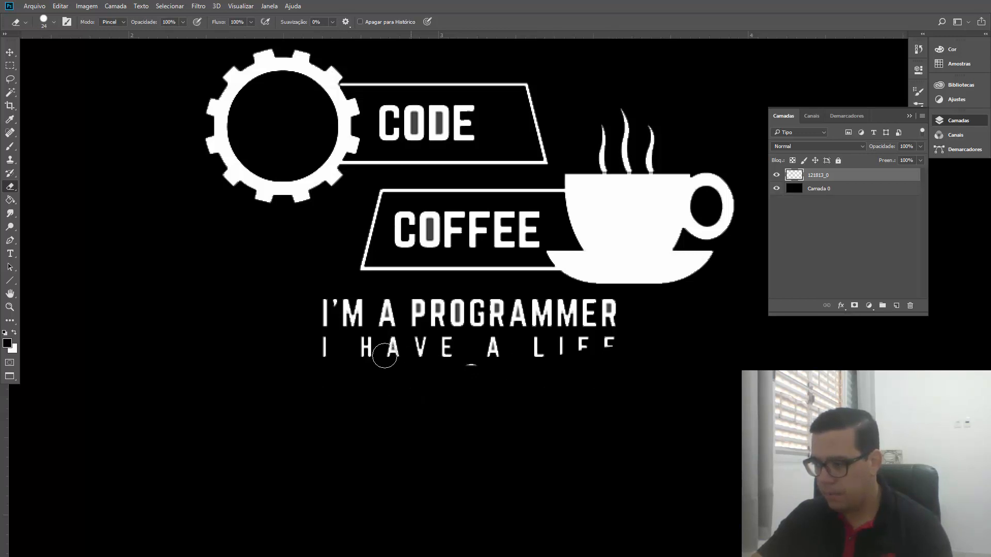
Erase the "I HAVE A LIFE" and "I'M A PROGRAMMER" text lines with straight horizontal eraser strokes.
left_click(315, 357, "shift")
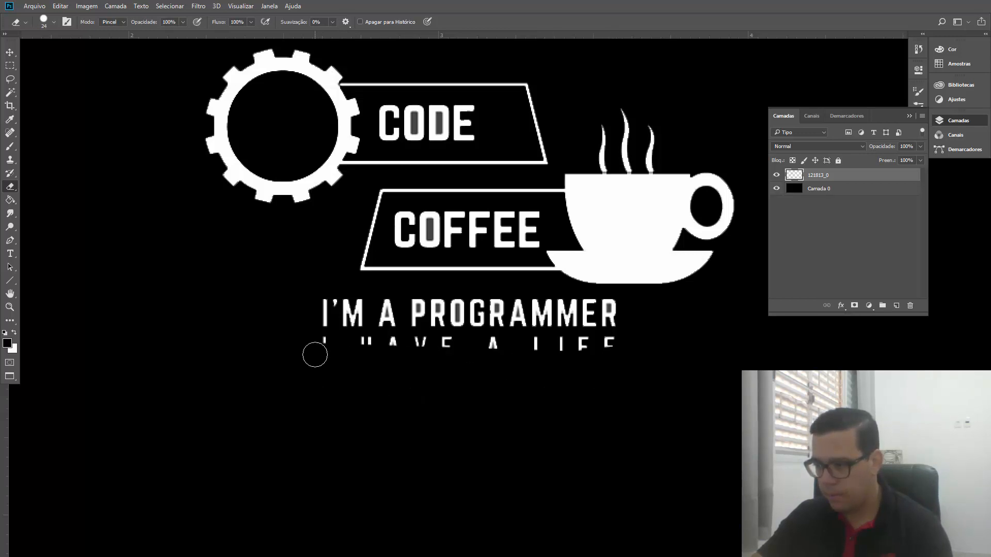
left_click(622, 340)
left_click(321, 339, "shift")
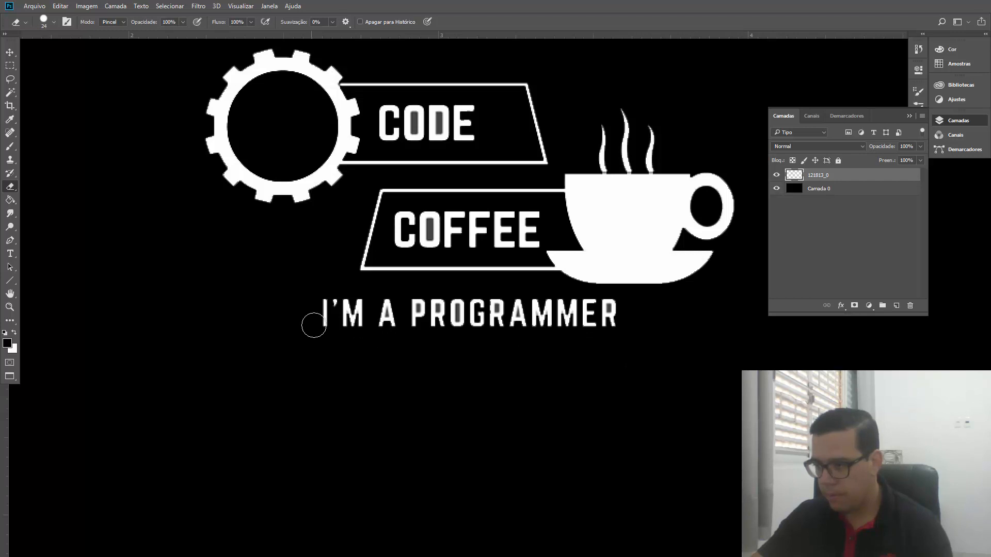
left_click(623, 325, "shift")
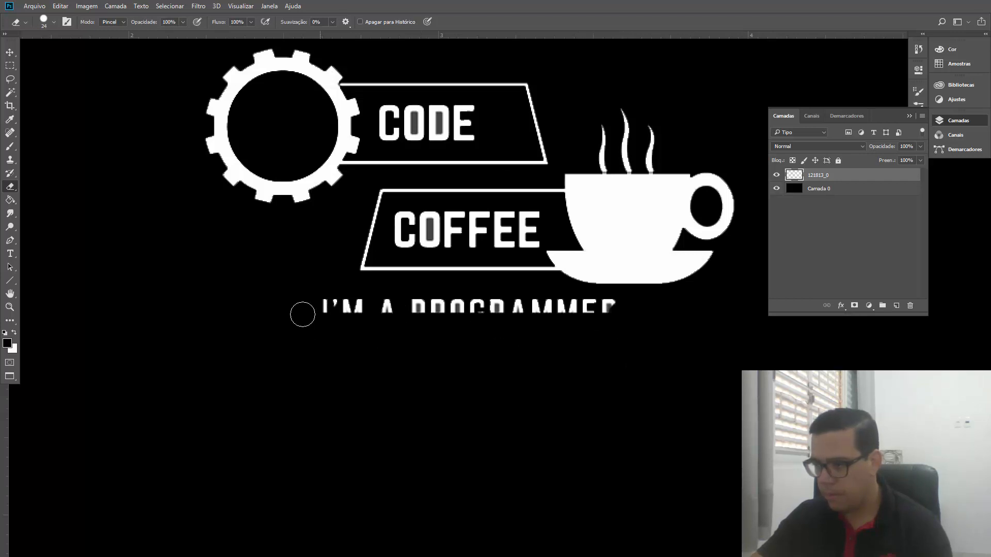
left_click(303, 314, "shift")
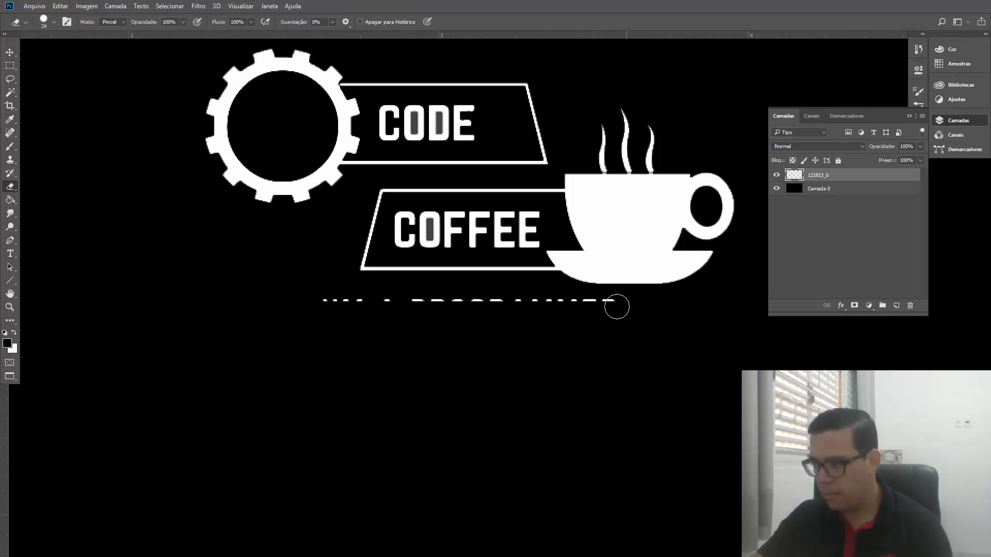
left_click(617, 307)
left_click(316, 305, "shift")
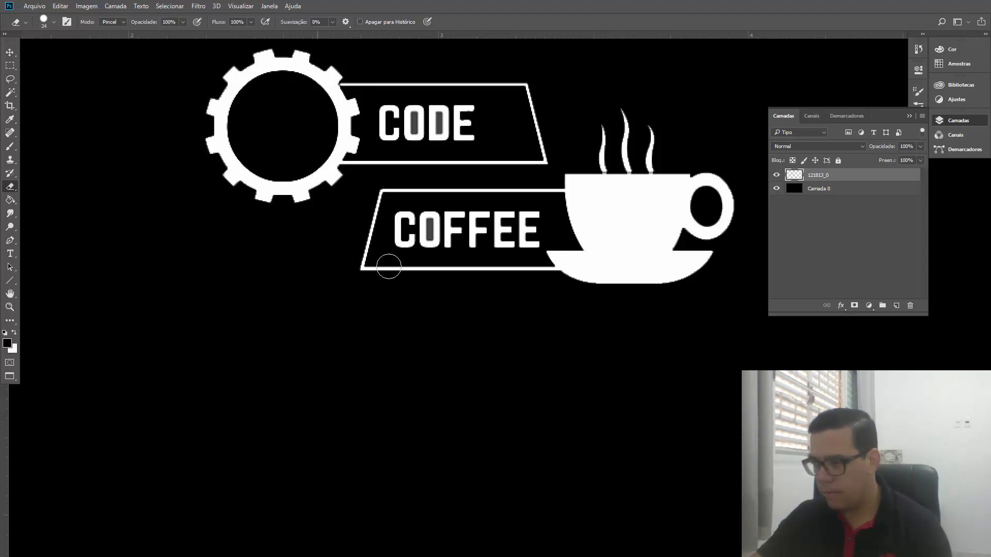
Erase the word COFFEE inside the lower banner, keeping the banner outline and the cup intact.
left_click(403, 220)
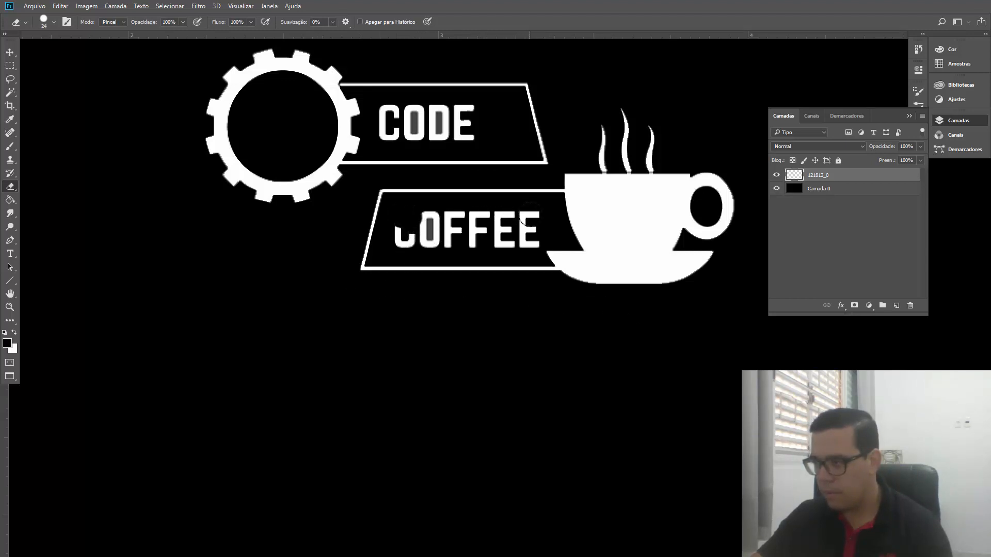
left_click(523, 220, "shift")
left_click(528, 235)
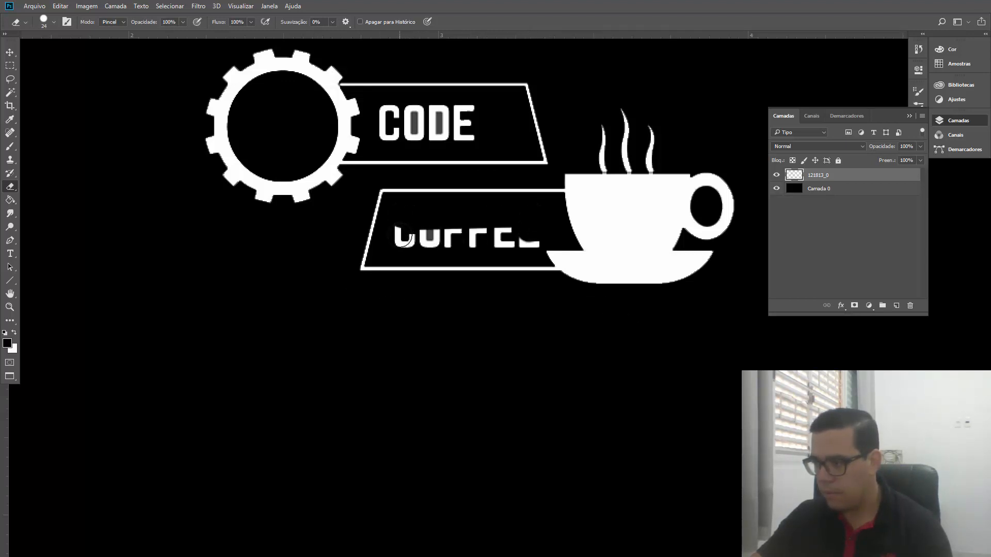
left_click(404, 236, "shift")
left_click(403, 243)
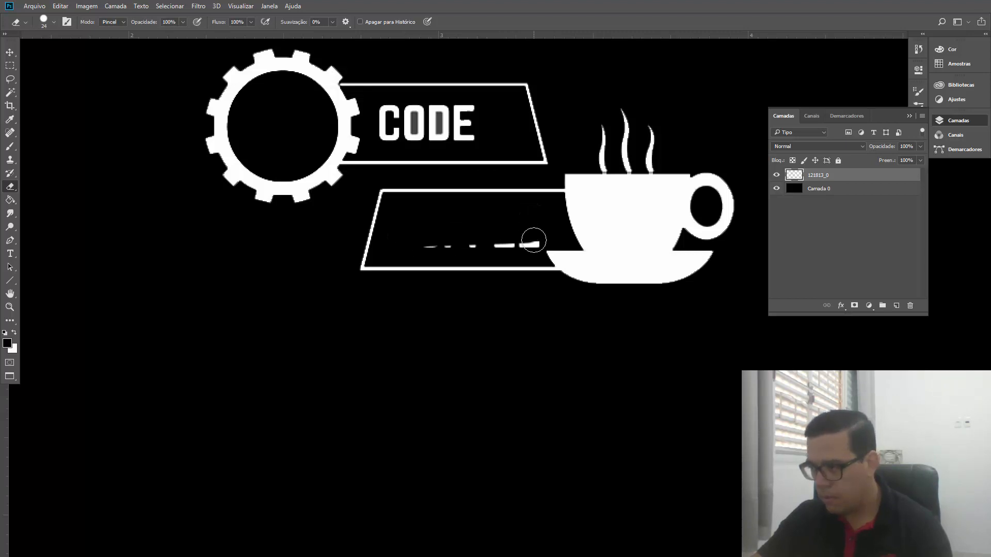
left_click(532, 241, "shift")
Erase the word CODE inside the upper banner, keeping the banner outline intact.
left_click_drag(472, 137, 466, 137)
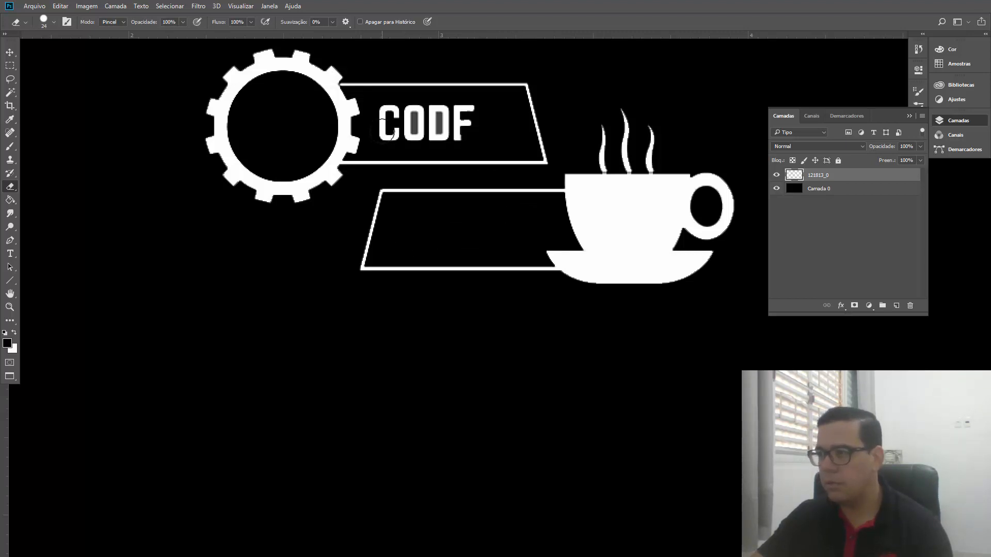
left_click(385, 132)
left_click(473, 133, "shift")
left_click(384, 108)
left_click(476, 123, "shift")
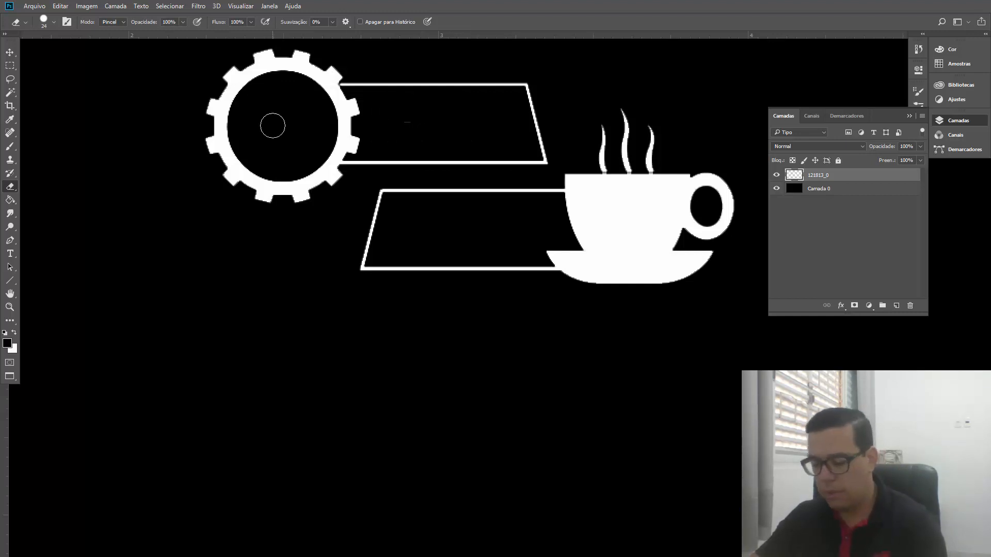
Enlarge the eraser brush to size 90 so it fits inside the gear ring.
key("bracketright")
key("bracketright")
key("bracketright")
key("bracketright")
key("bracketright")
key("bracketright")
key("bracketright")
key("bracketright")
key("bracketright")
key("bracketright")
key("bracketright")
key("bracketright")
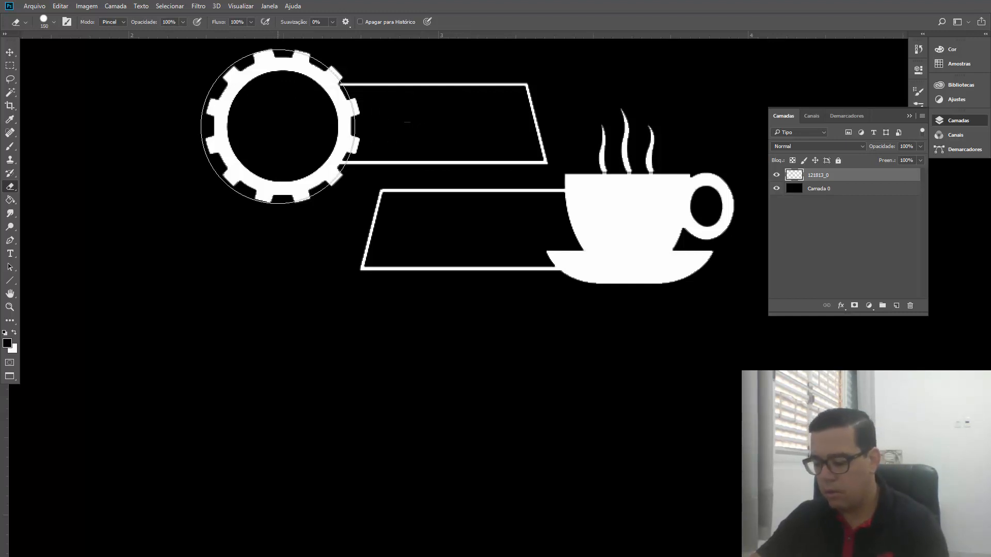
key("bracketleft")
key("bracketleft")
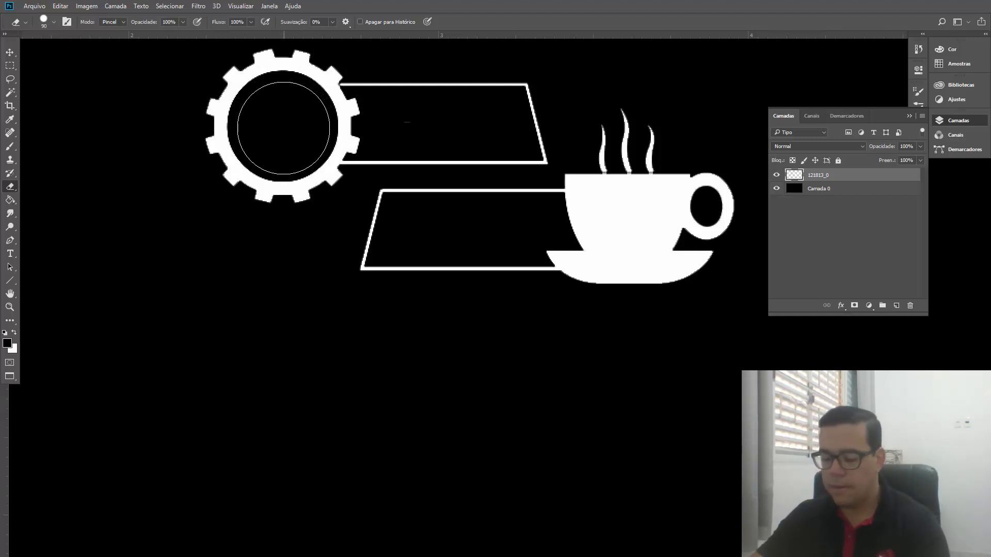
Compare the cleaned artwork on the full canvas with the original 121813_0.jpg in the Photos viewer and close the viewer.
key("v")
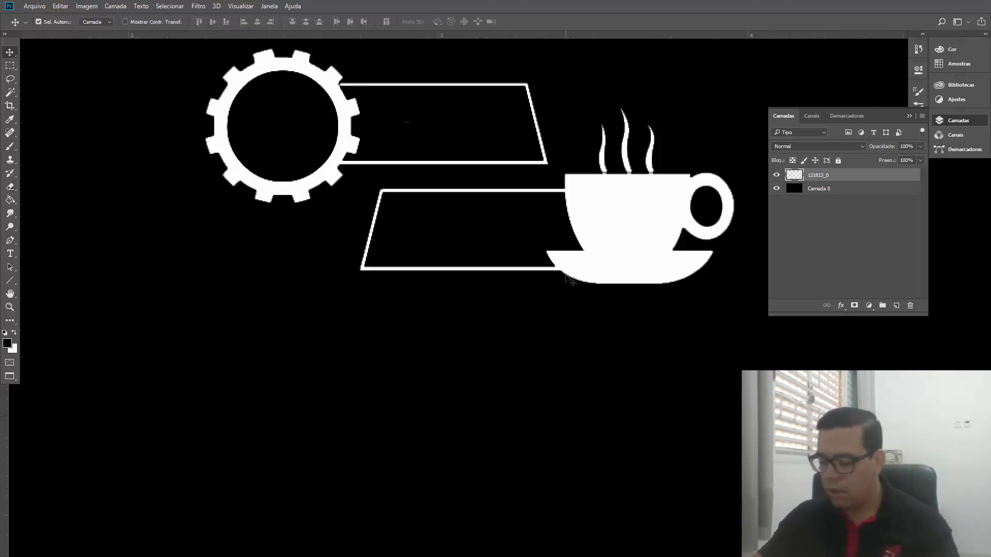
key("ctrl+0")
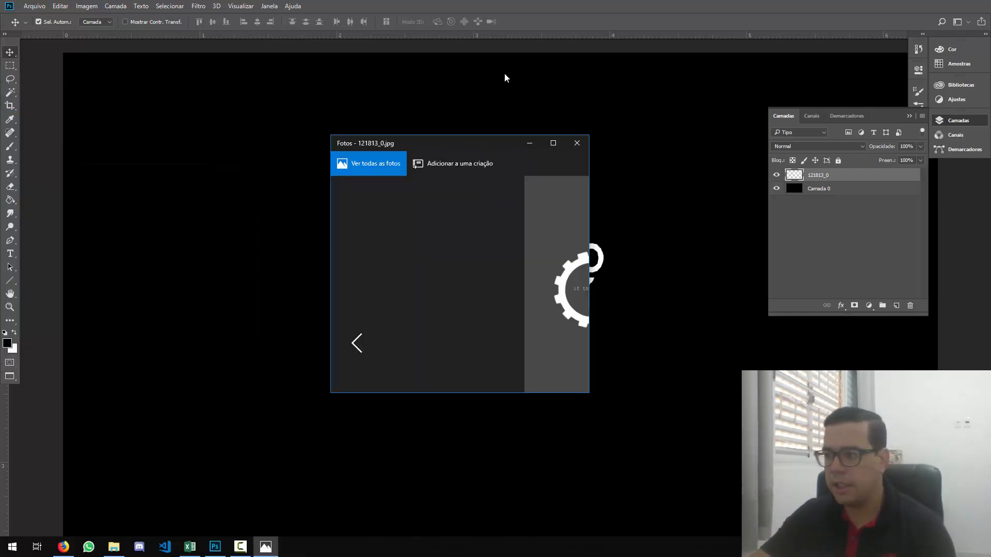
left_click_drag(562, 82, 800, 106)
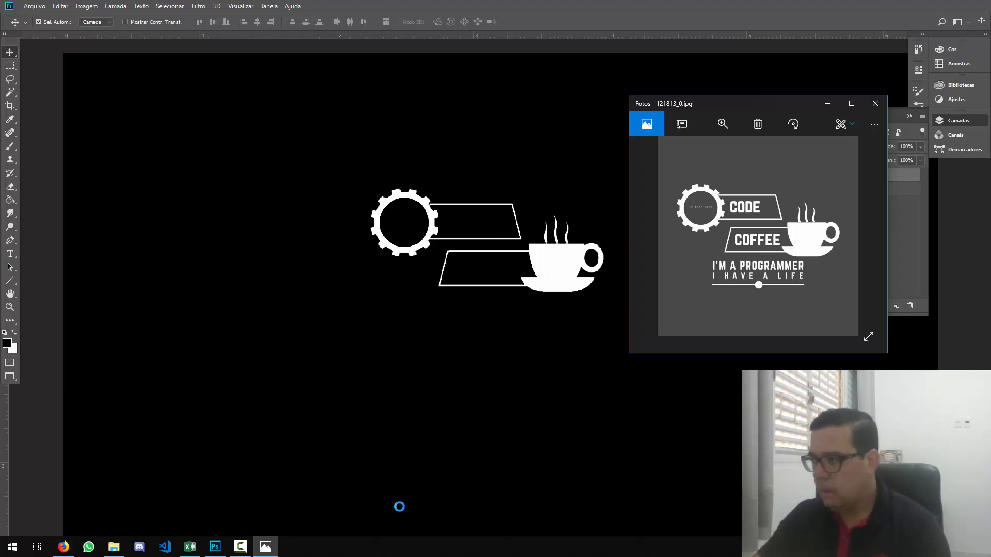
left_click(875, 104)
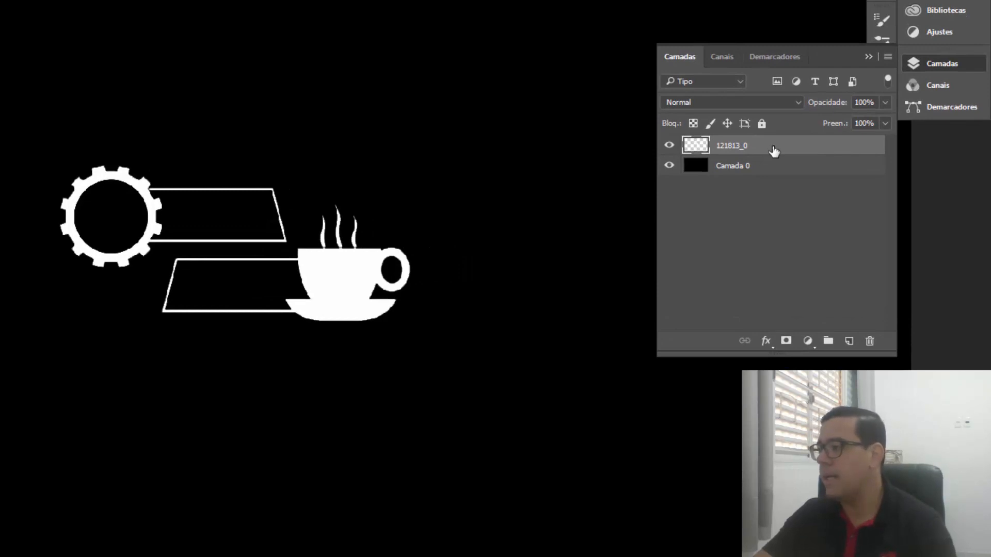
right_click(774, 151)
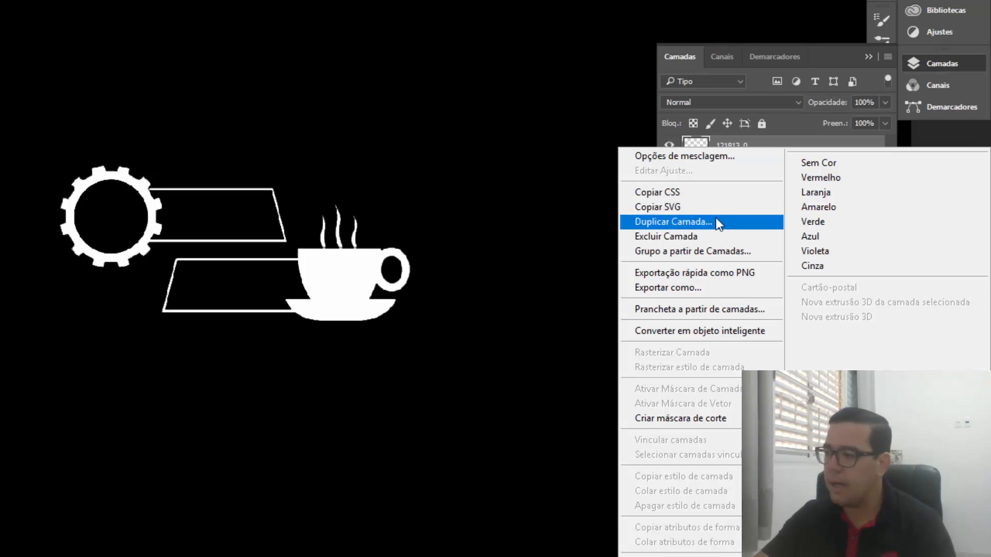
left_click(554, 131)
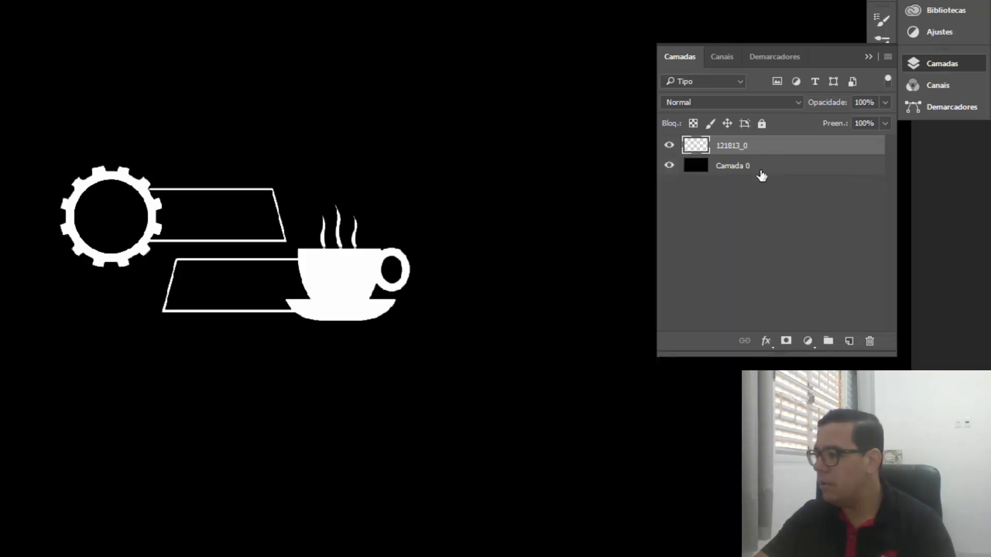
right_click(785, 156)
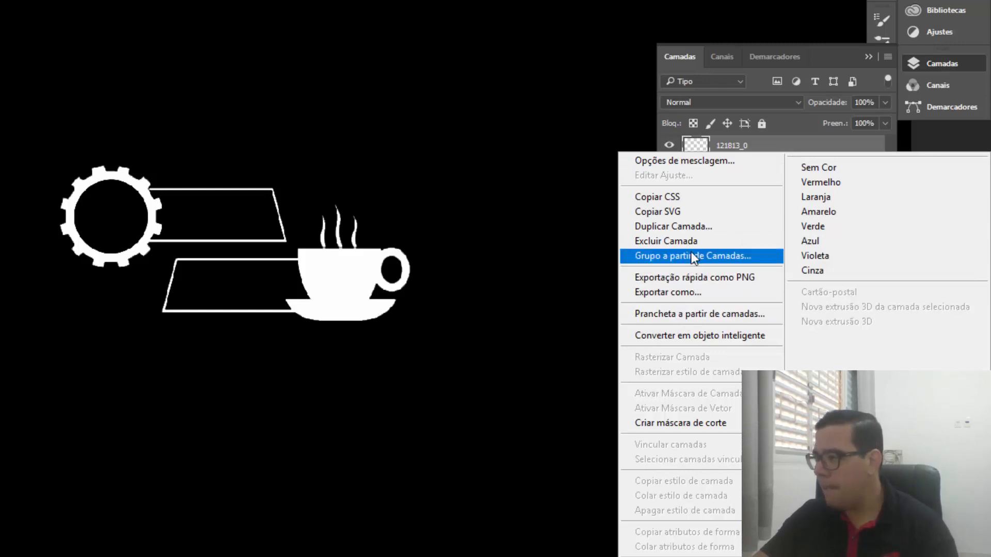
left_click(599, 209)
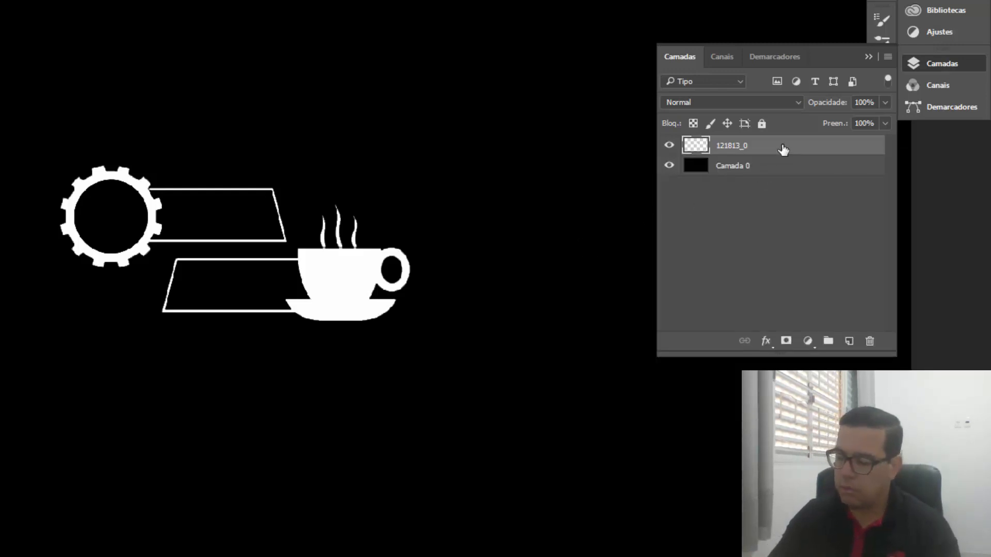
Duplicate layer 121813_0 and check both copies by toggling their visibility, leaving both shown.
key("ctrl+j")
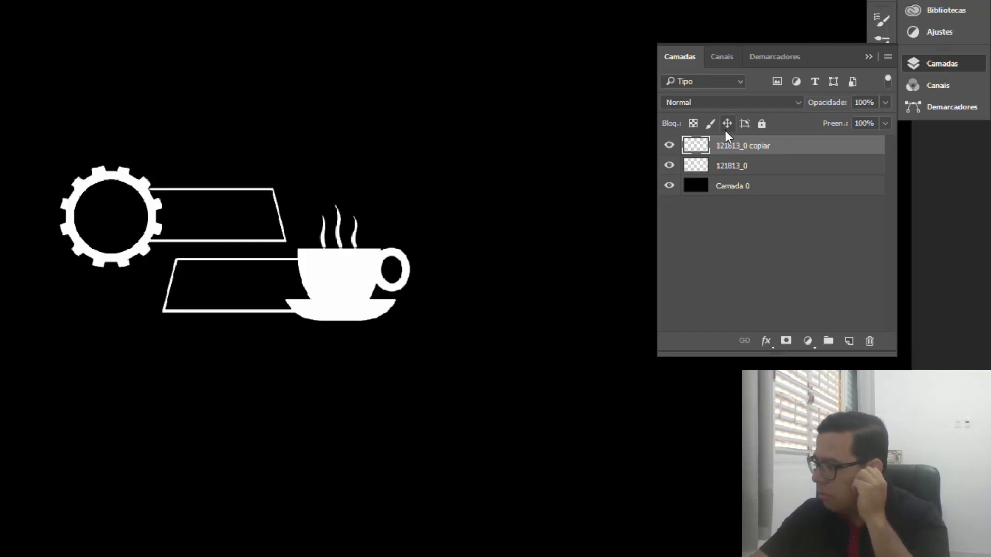
left_click(673, 165)
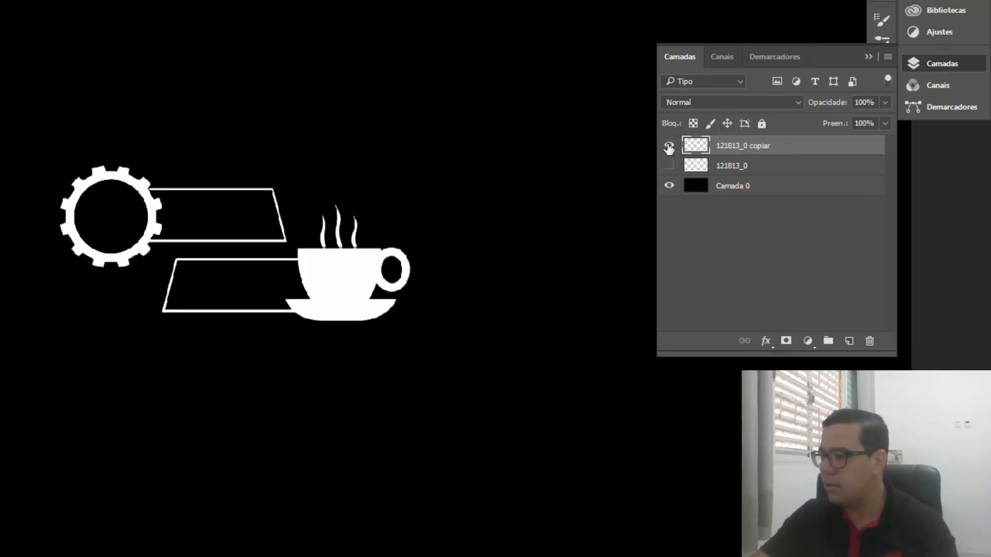
left_click(669, 145)
left_click(669, 145)
left_click(669, 165)
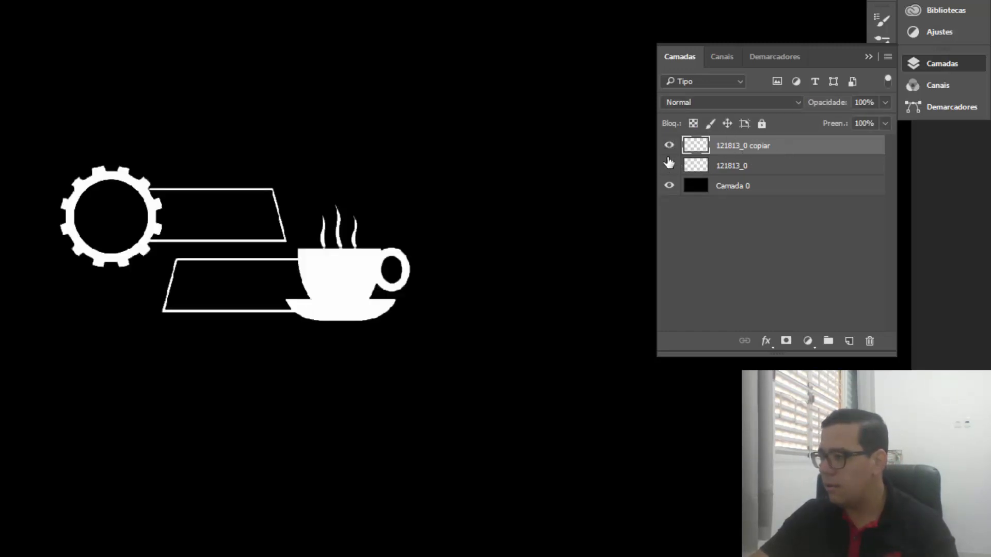
left_click(669, 145)
left_click(668, 165)
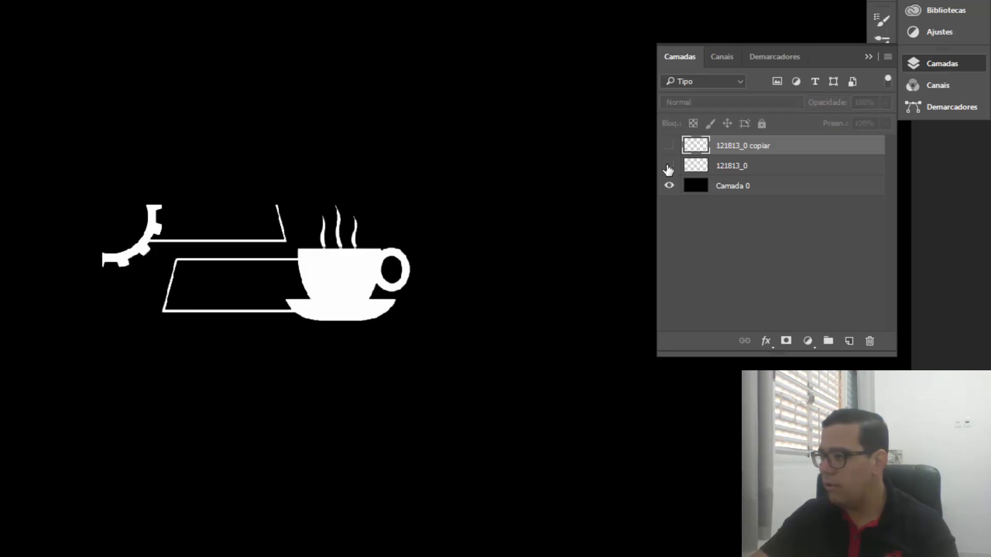
left_click(669, 166)
left_click(668, 145)
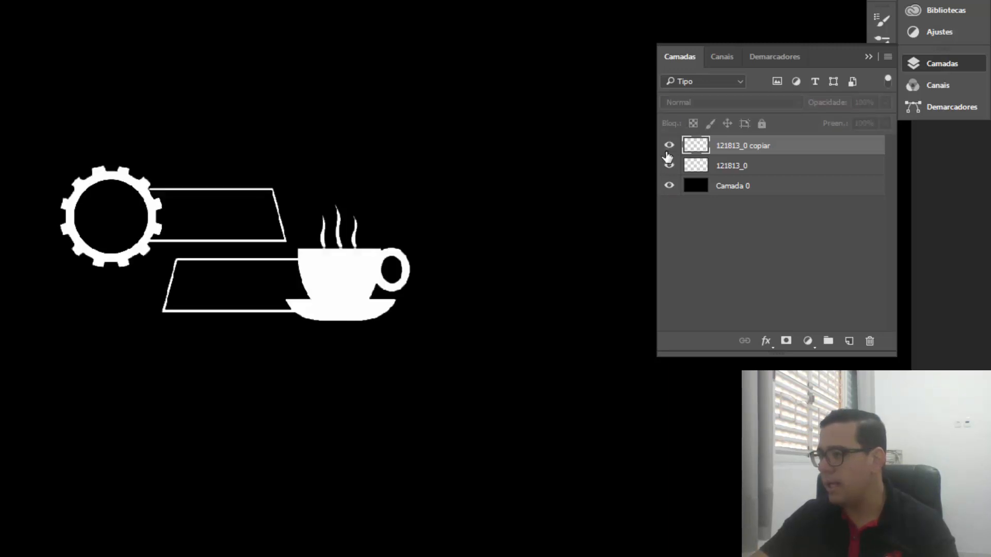
Rename the original artwork layer to Xícara and its copy to Engrenagem.
left_click(746, 168)
double_click(739, 167)
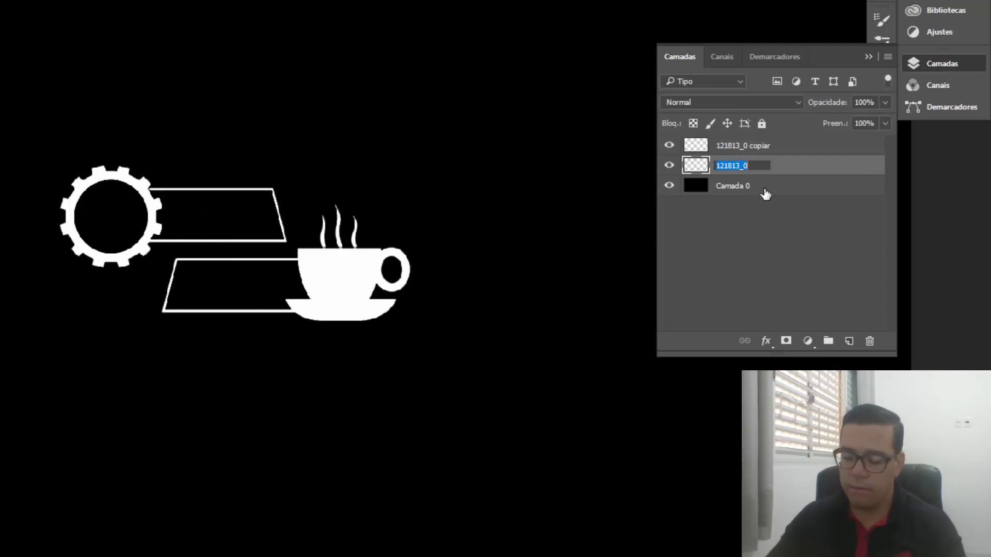
type("xicara")
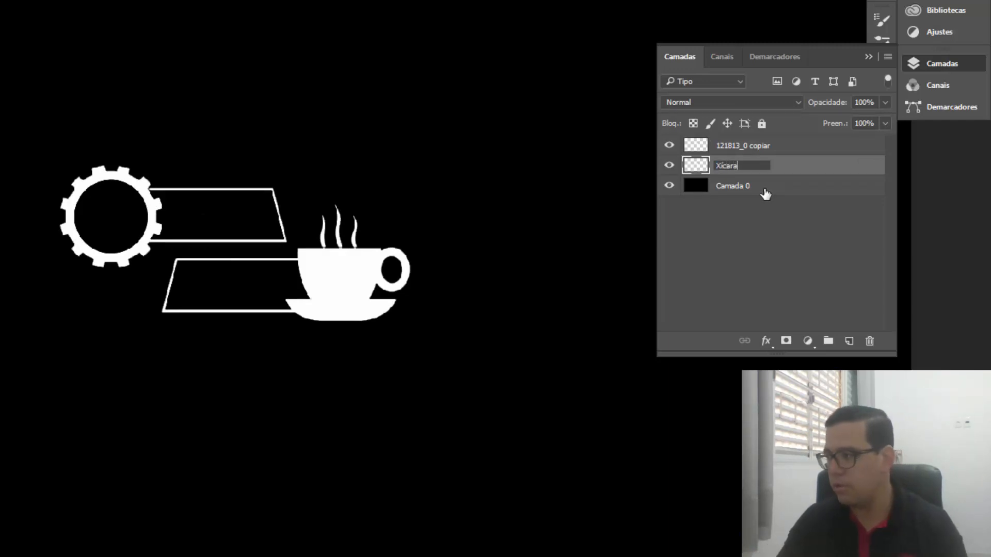
key("Return")
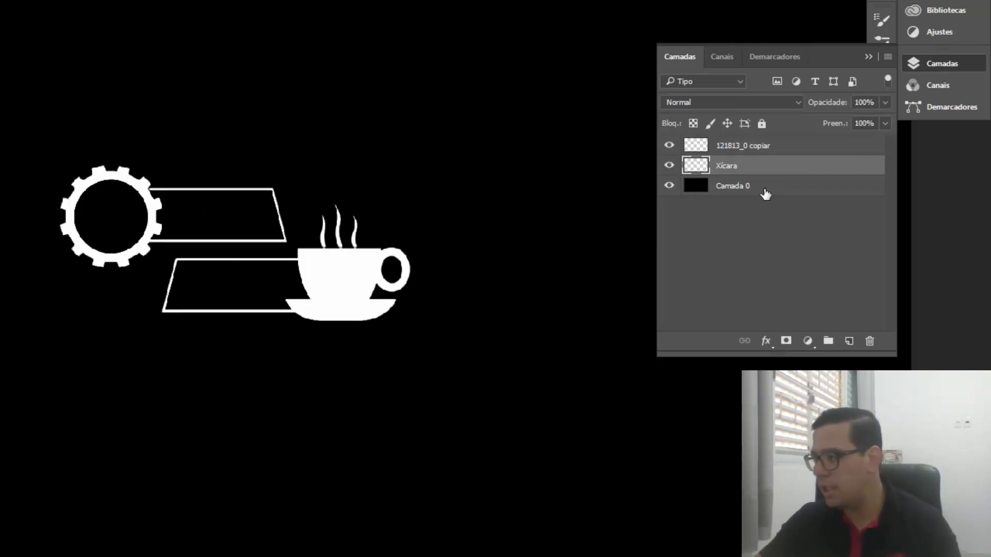
double_click(755, 146)
type("Engrenag")
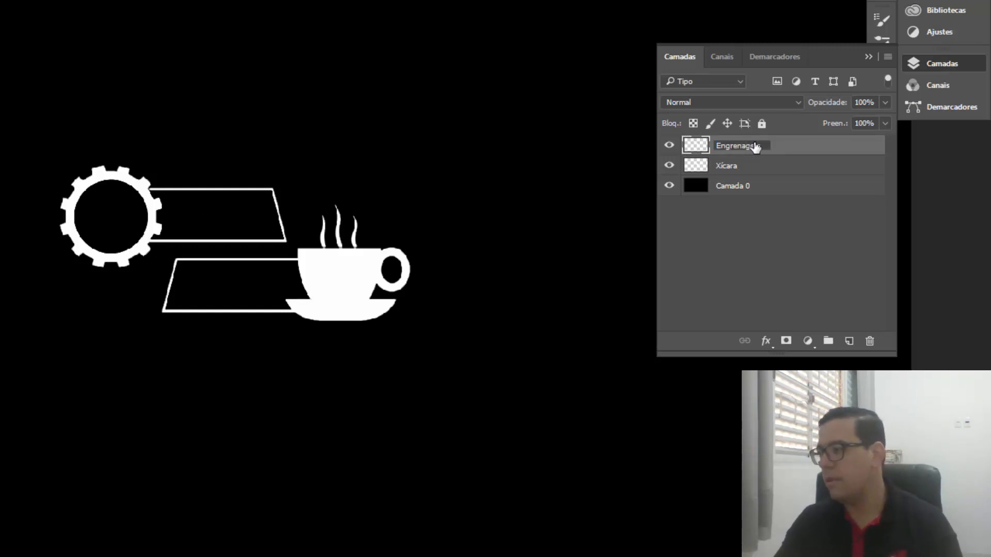
key("Return")
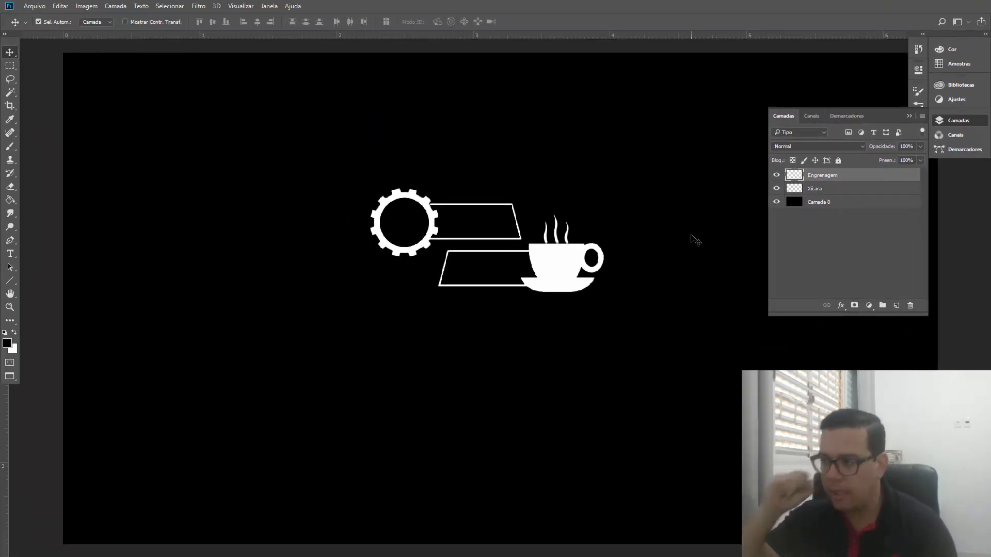
Scale the Engrenagem and Xícara layers together to about 312% so the artwork spans most of the canvas width.
left_click(821, 188, "shift")
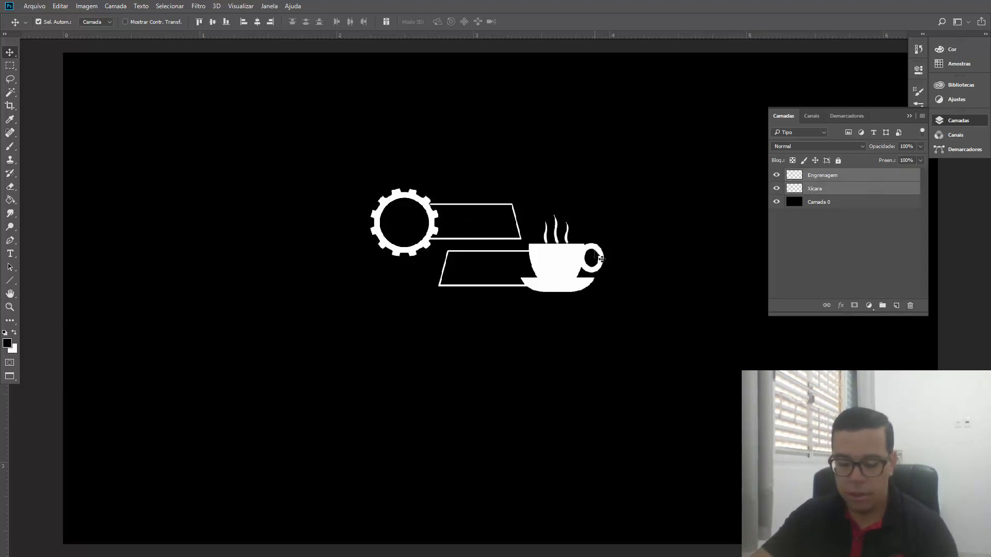
key("ctrl+t")
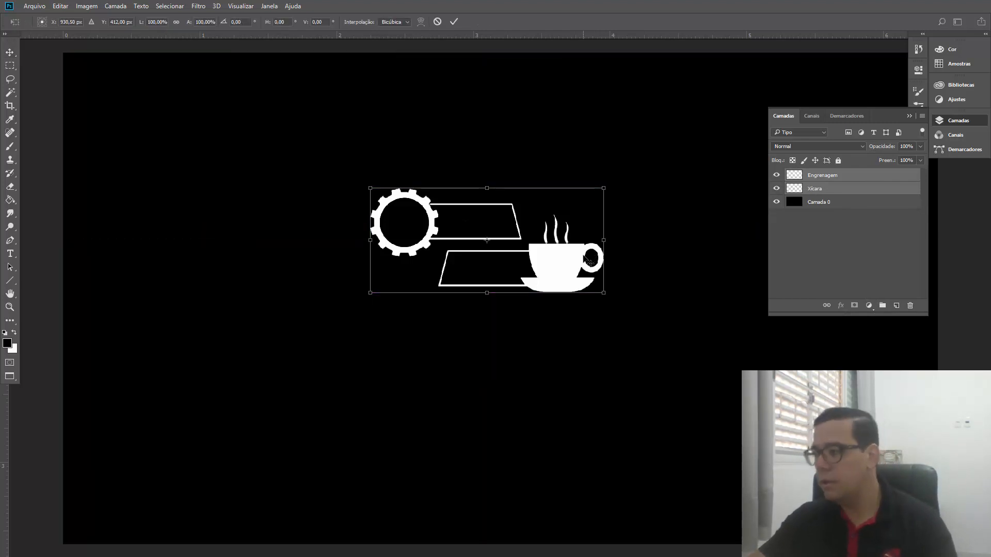
left_click_drag(604, 293, 856, 405)
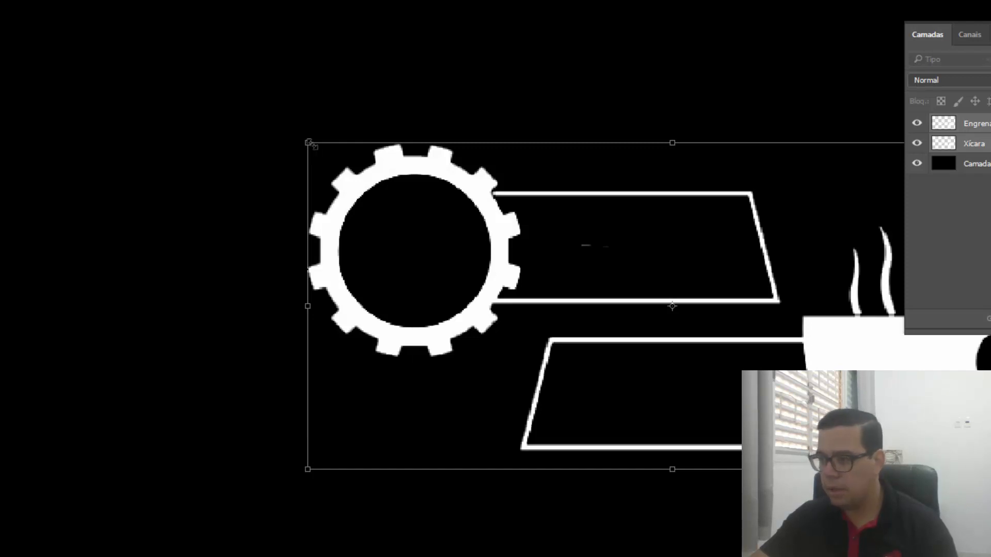
left_click_drag(310, 143, 1, 19)
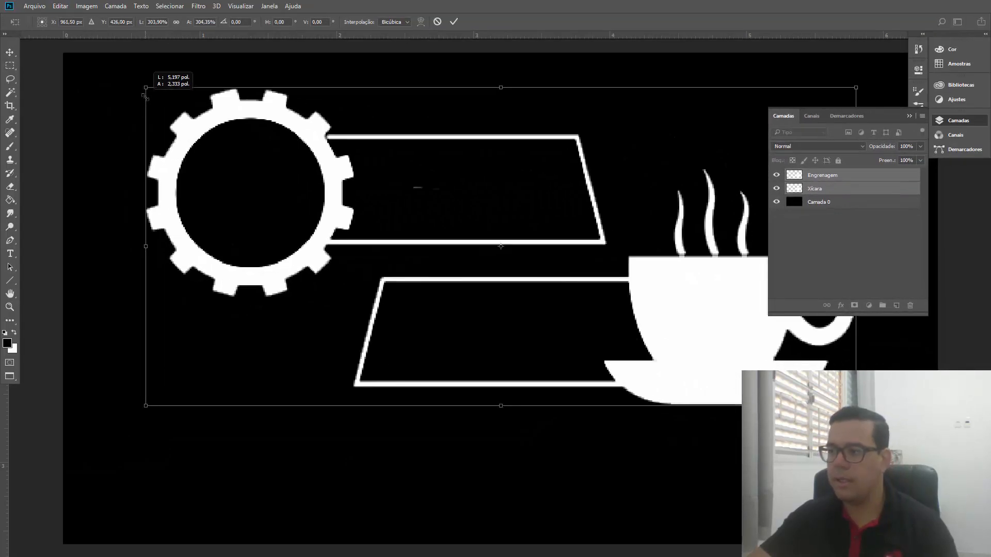
left_click_drag(145, 96, 145, 96)
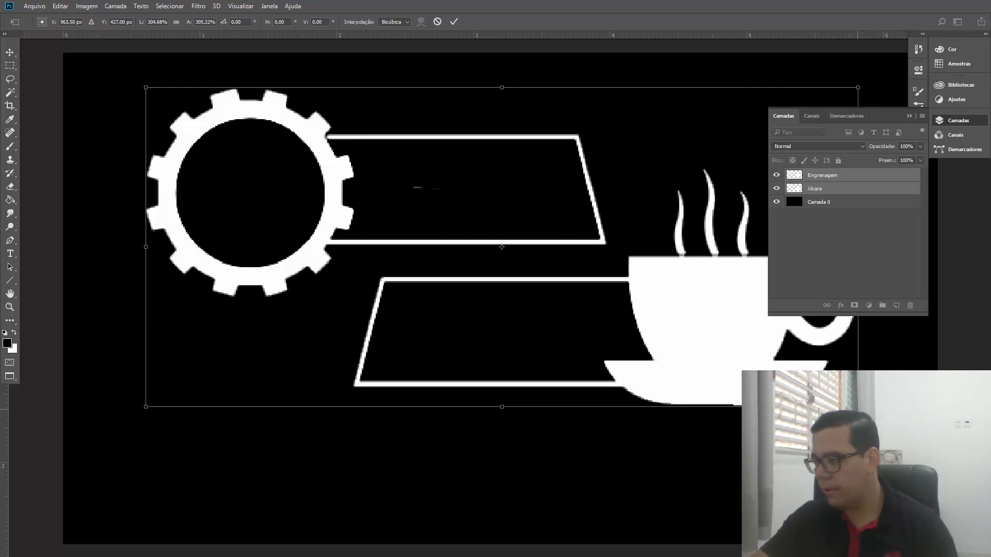
left_click_drag(857, 407, 875, 414)
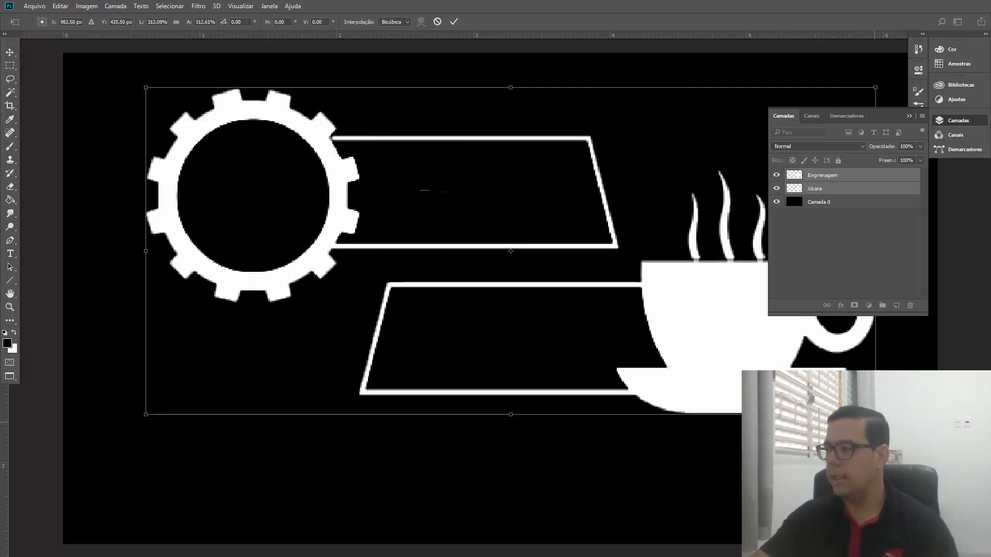
left_click(455, 21)
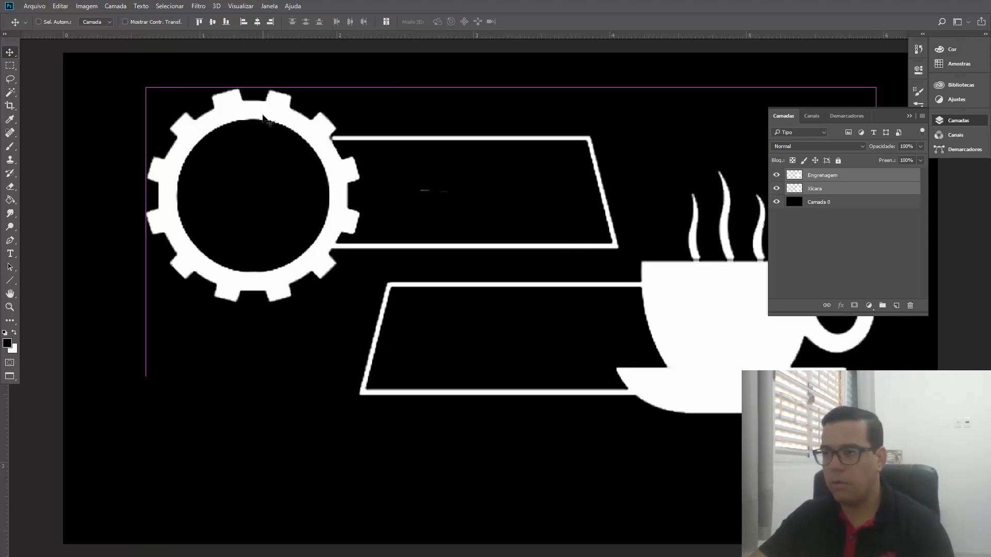
Centre the Engrenagem and Xícara layers vertically and horizontally on the whole canvas and clear the selection.
key("ctrl+a")
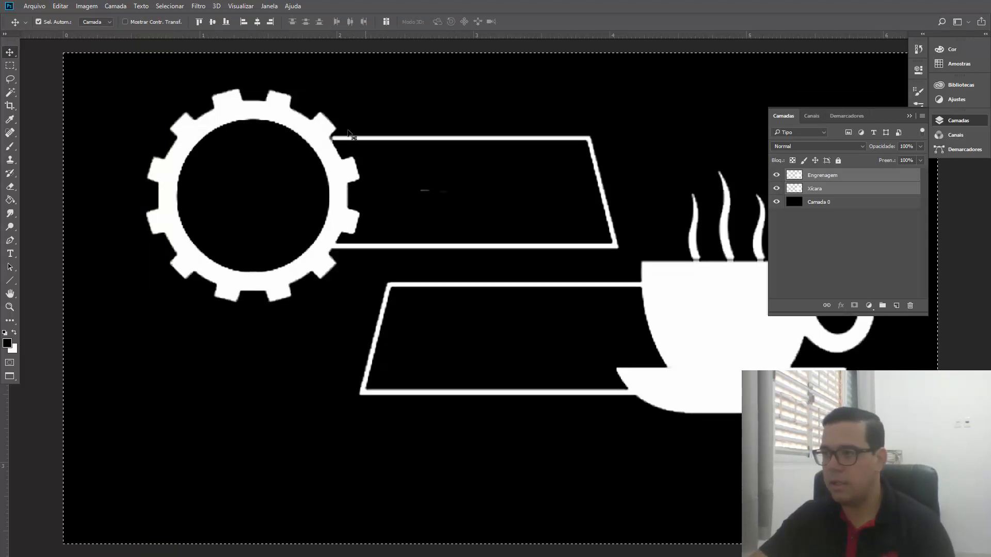
left_click(211, 22)
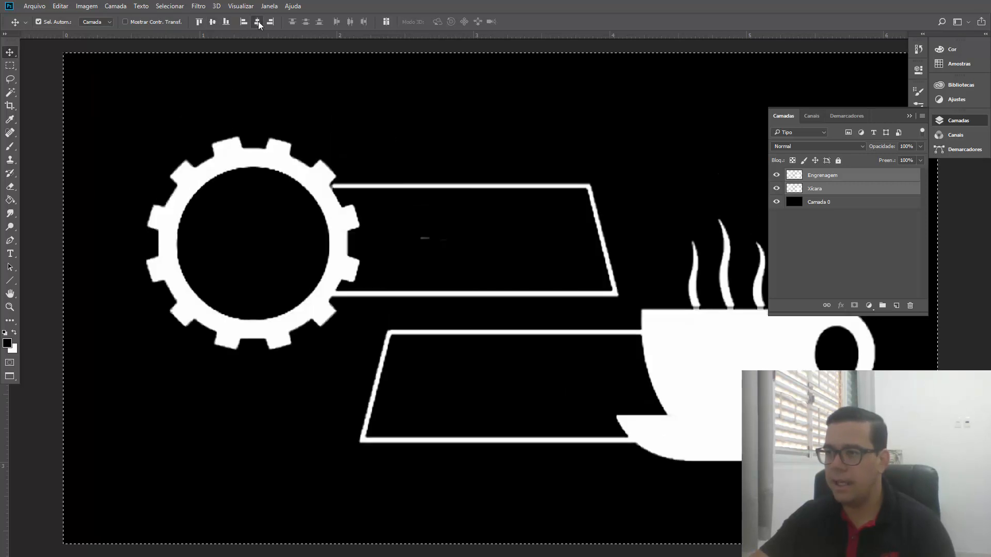
left_click(258, 21)
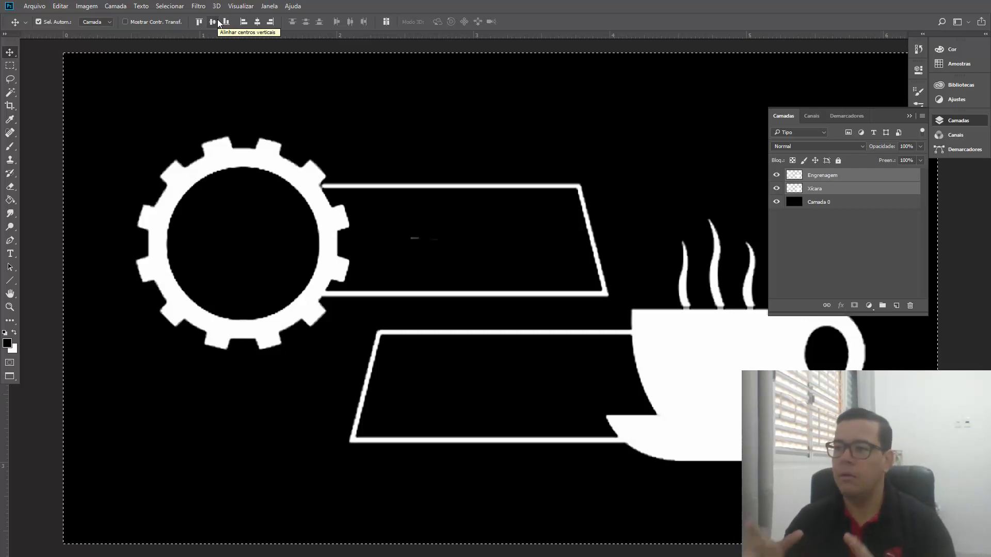
key("ctrl")
key("ctrl+d")
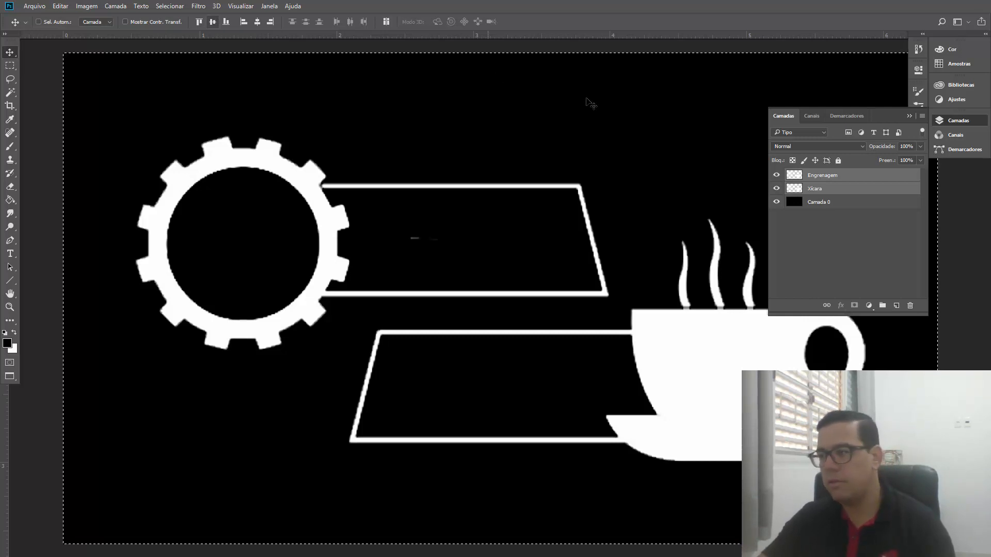
Hide the Engrenagem layer and erase the gear and the upper frame from the Xícara layer.
left_click(836, 176)
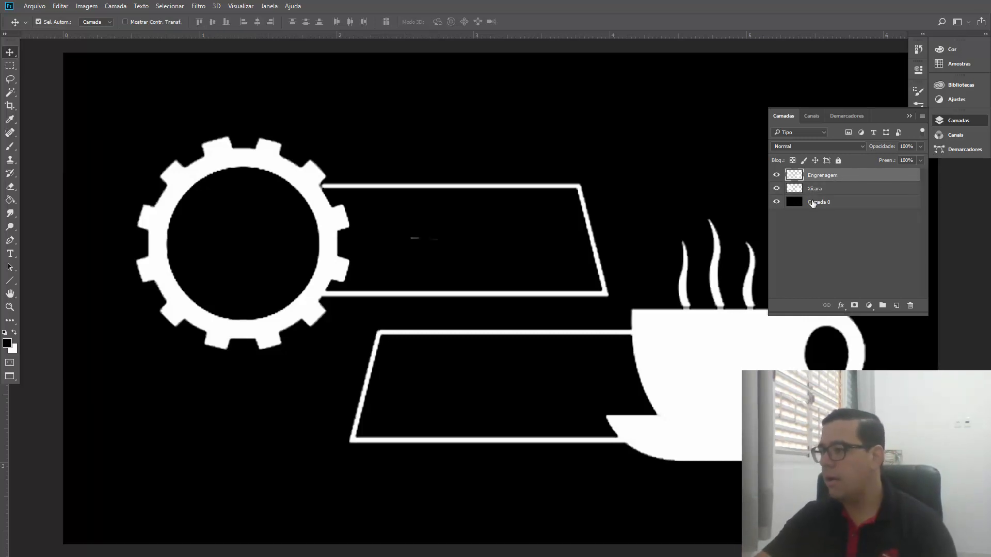
left_click(777, 175)
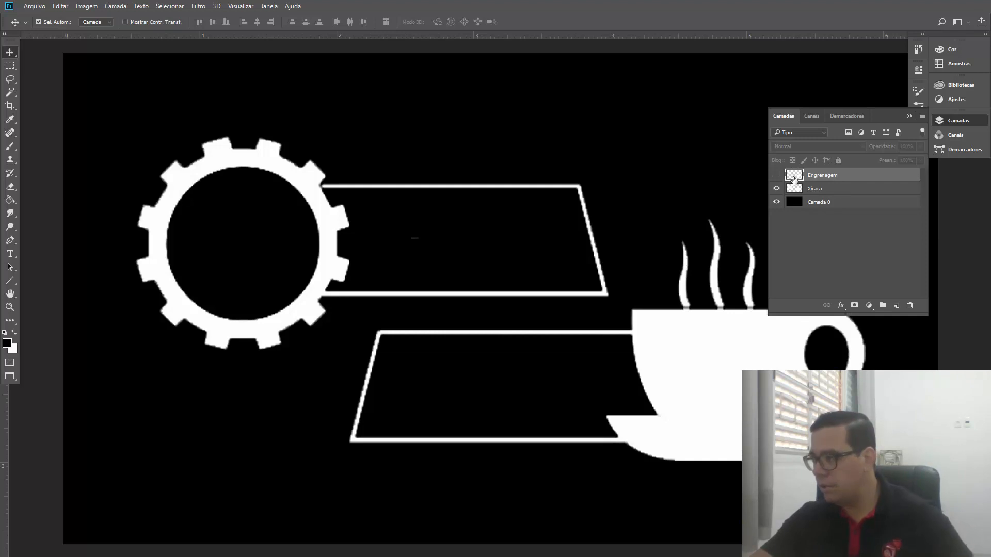
left_click(837, 189)
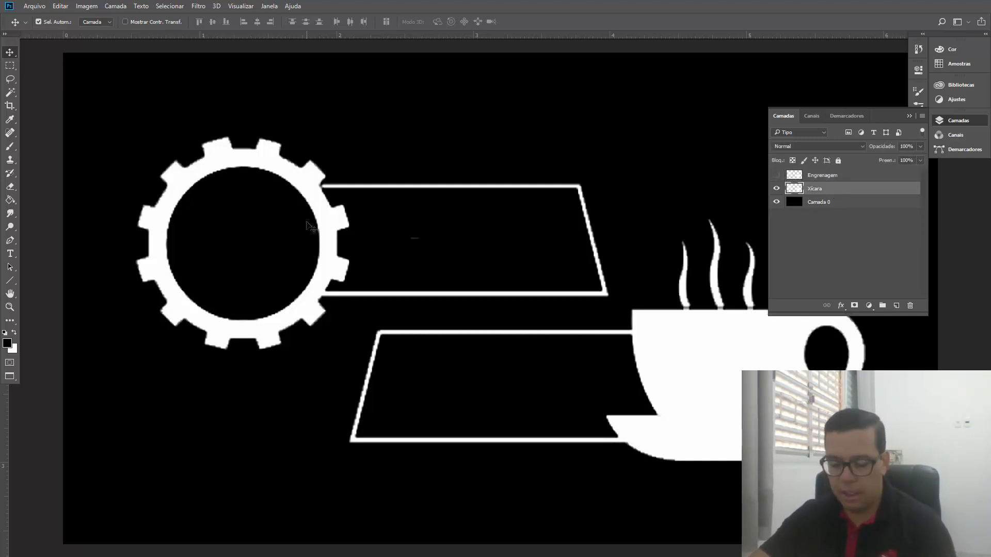
key("e")
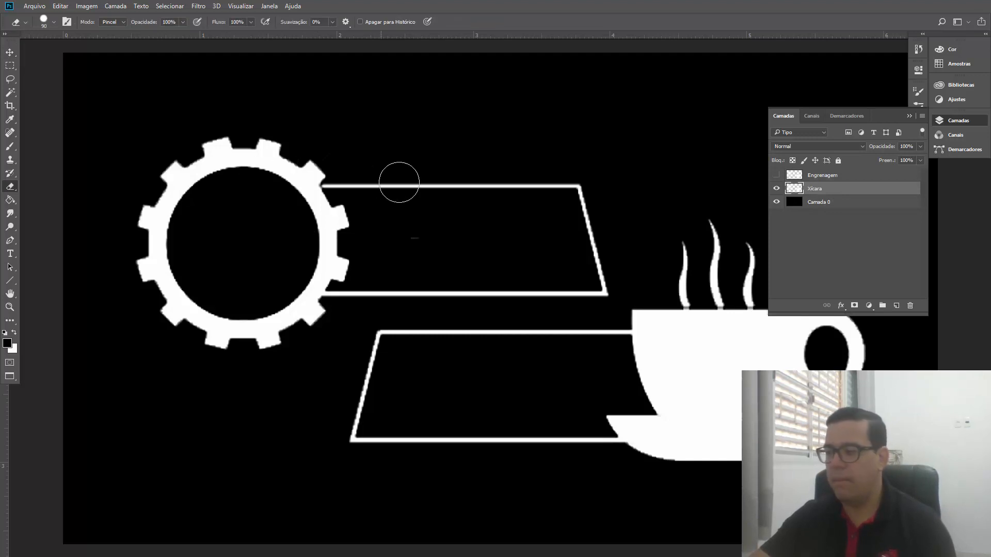
mouse_move(333, 184)
left_mouse_down()
mouse_move(567, 191)
mouse_move(602, 274)
mouse_move(323, 293)
mouse_move(315, 314)
mouse_move(226, 344)
mouse_move(184, 329)
mouse_move(137, 249)
mouse_move(148, 198)
mouse_move(248, 144)
mouse_move(300, 166)
mouse_move(372, 270)
left_mouse_up()
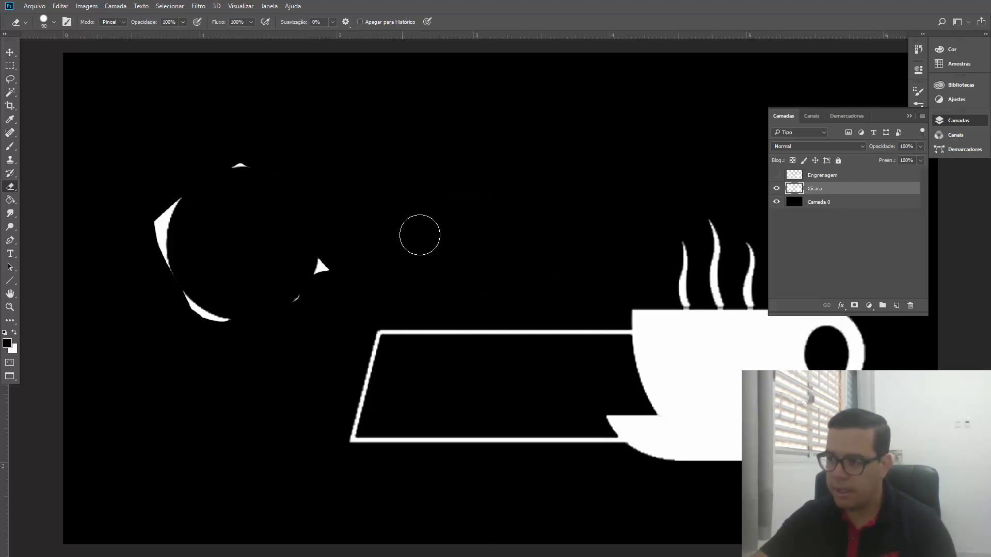
mouse_move(318, 246)
left_mouse_down()
mouse_move(254, 326)
mouse_move(199, 306)
mouse_move(170, 268)
mouse_move(165, 197)
mouse_move(267, 168)
left_mouse_up()
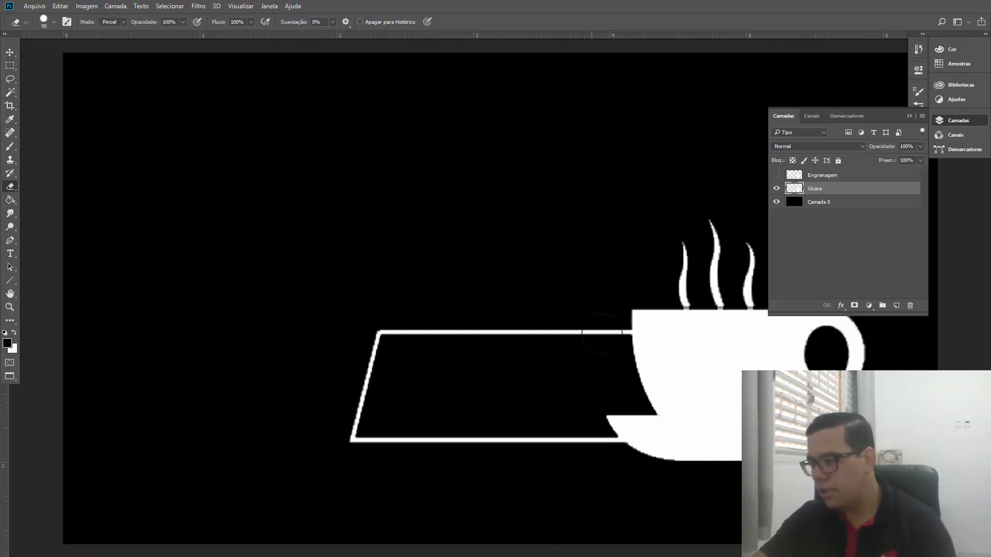
Erase the lower frame from the Xícara layer, including the line stubs touching the cup and saucer.
mouse_move(610, 335)
left_mouse_down()
mouse_move(383, 341)
mouse_move(355, 426)
mouse_move(479, 447)
mouse_move(572, 447)
mouse_move(613, 462)
left_mouse_up()
key("ctrl+plus")
key("ctrl+plus")
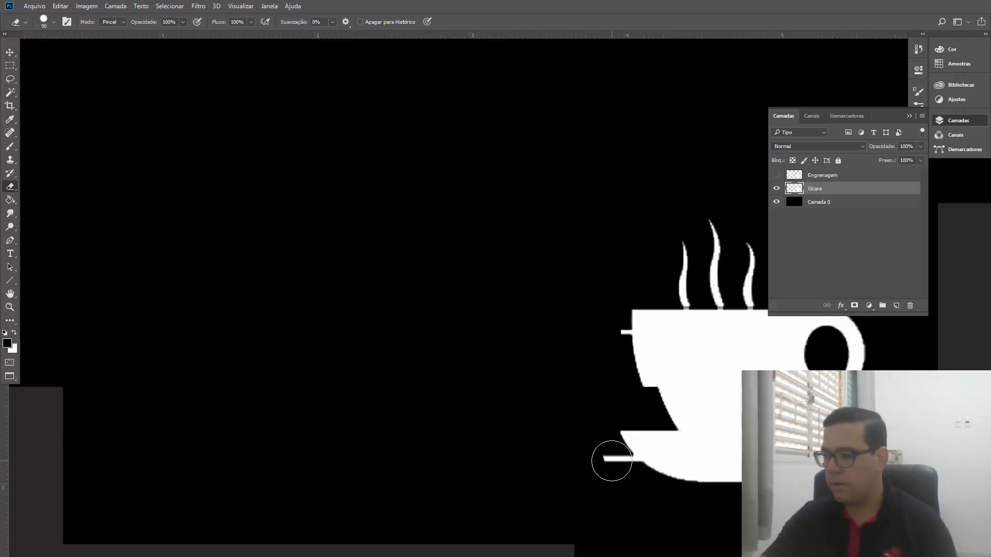
left_click_drag(784, 425, 370, 310)
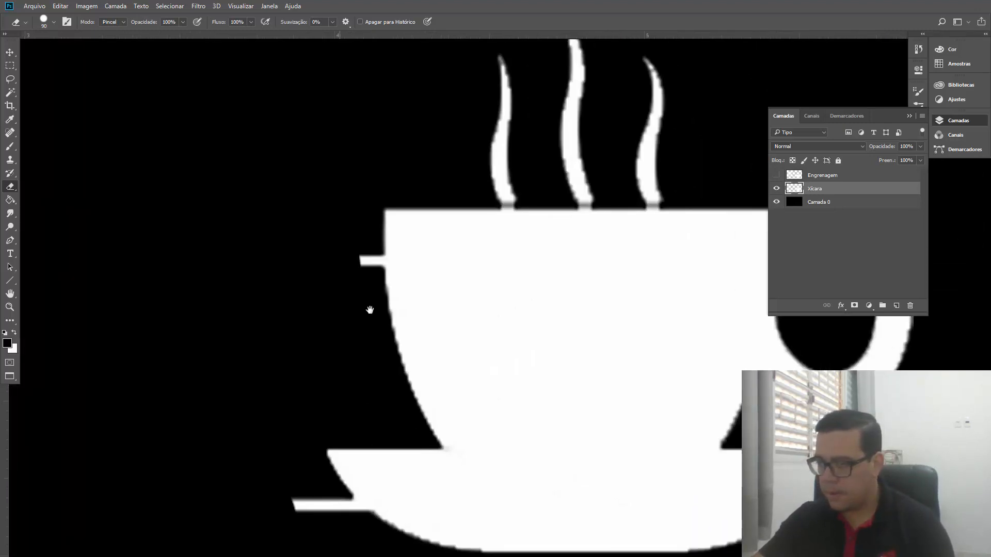
left_click(338, 264)
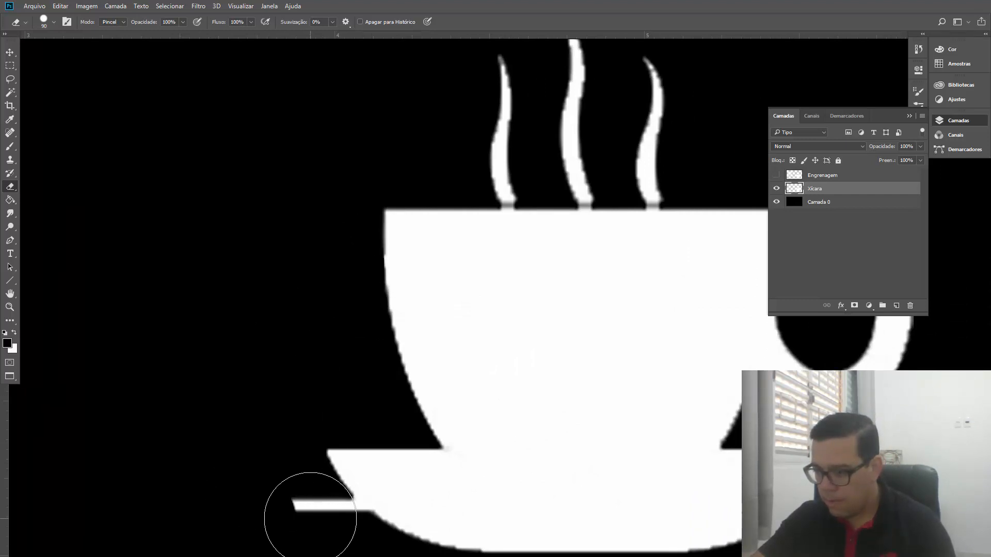
left_click(311, 518)
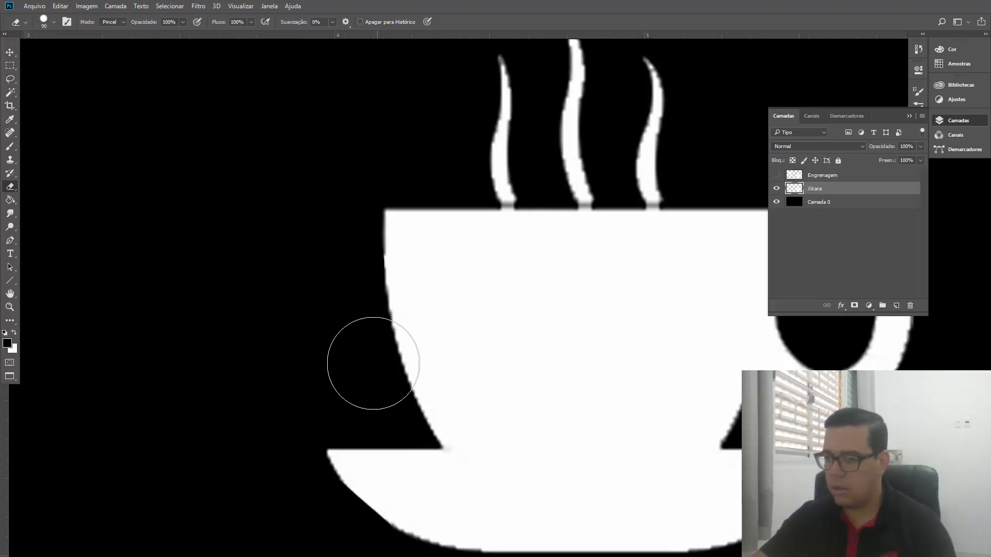
key("ctrl+minus")
key("ctrl+minus")
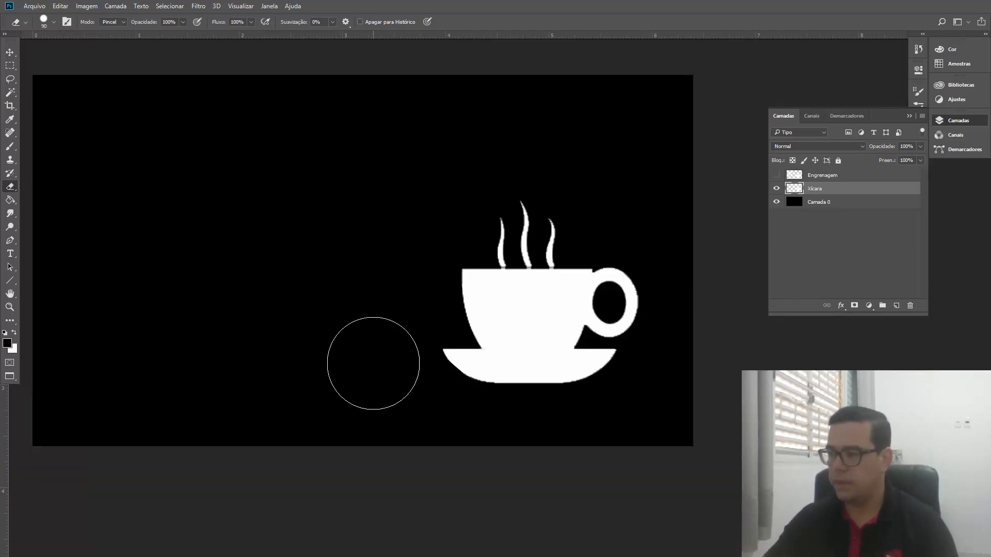
key("ctrl+plus")
key("ctrl+plus")
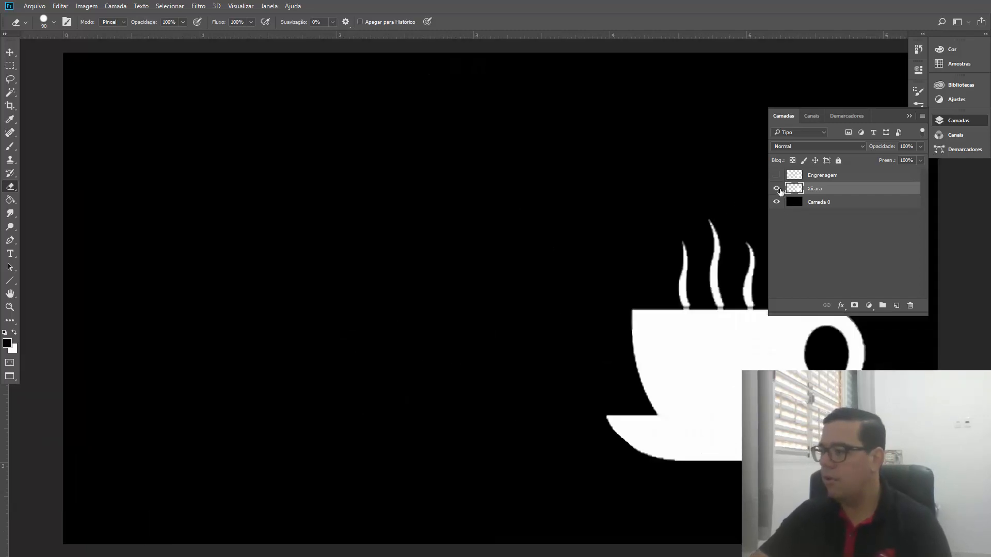
Hide Xícara, show Engrenagem, and erase the lower frame, saucer and most of the cup body from Engrenagem.
left_click(776, 189)
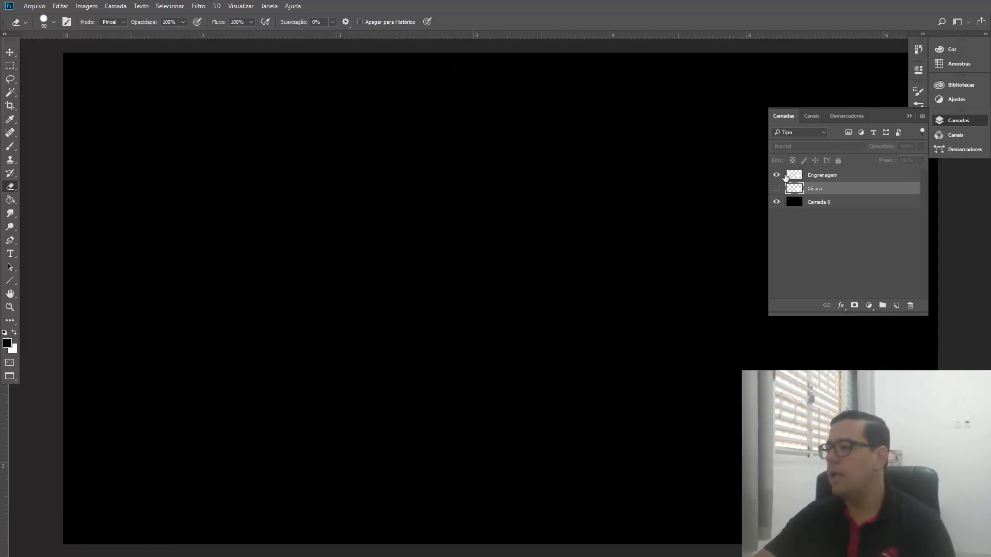
left_click(776, 175)
left_click(821, 177)
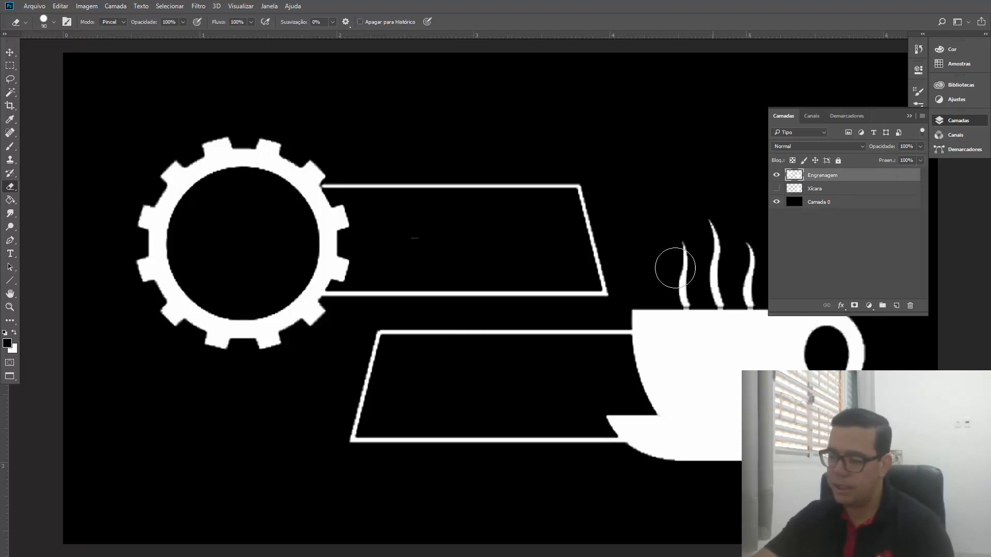
left_click_drag(635, 335, 539, 334)
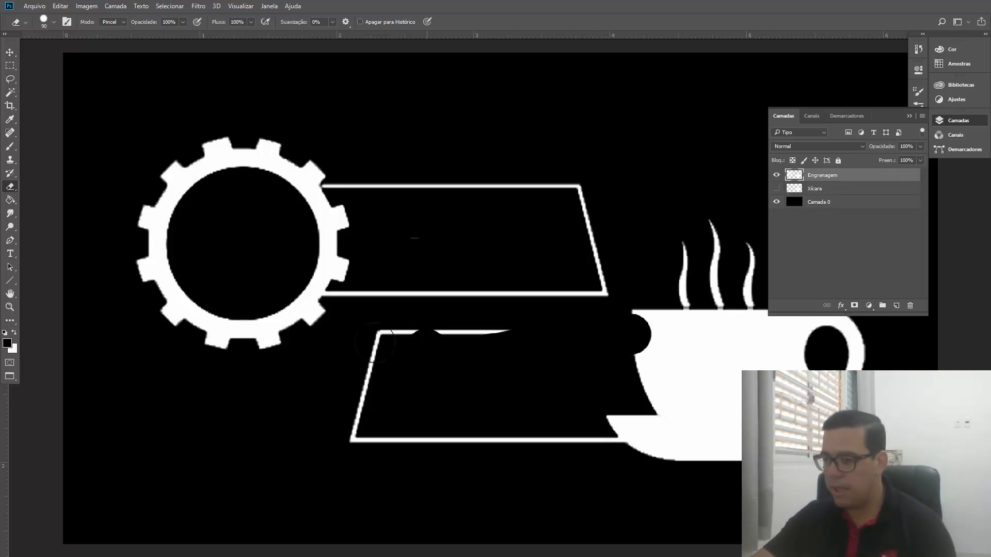
mouse_move(375, 344)
left_mouse_down()
mouse_move(471, 338)
mouse_move(435, 331)
mouse_move(379, 357)
mouse_move(354, 414)
mouse_move(357, 439)
left_mouse_up()
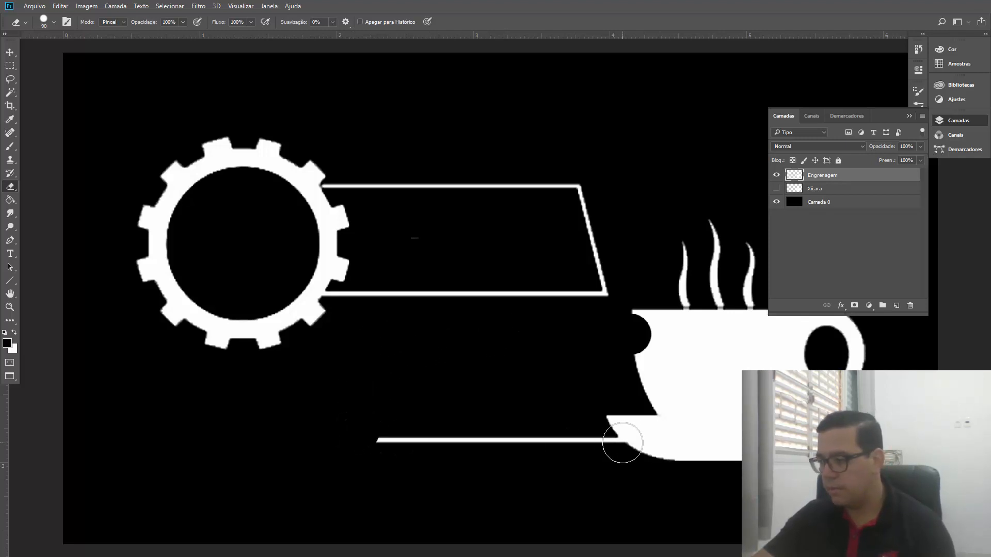
mouse_move(622, 442)
left_mouse_down()
mouse_move(635, 458)
mouse_move(692, 453)
mouse_move(593, 429)
mouse_move(733, 444)
mouse_move(648, 411)
mouse_move(726, 404)
mouse_move(633, 394)
mouse_move(732, 392)
left_mouse_up()
mouse_move(869, 367)
left_mouse_down()
mouse_move(700, 371)
mouse_move(686, 358)
mouse_move(874, 347)
mouse_move(661, 343)
left_mouse_up()
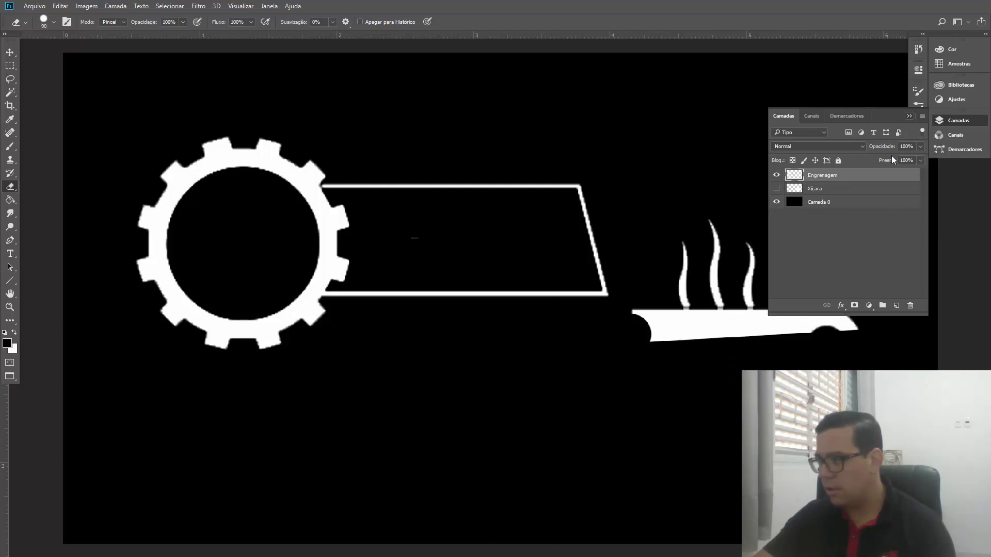
Erase the remaining cup rim, the steam and the upper frame from Engrenagem, leaving only short line stubs beside the gear.
left_click_drag(859, 330, 831, 333)
mouse_move(630, 324)
left_mouse_down()
mouse_move(699, 282)
mouse_move(715, 257)
left_mouse_up()
mouse_move(836, 313)
left_mouse_down()
mouse_move(720, 306)
mouse_move(717, 226)
mouse_move(686, 261)
mouse_move(726, 268)
mouse_move(750, 252)
left_mouse_up()
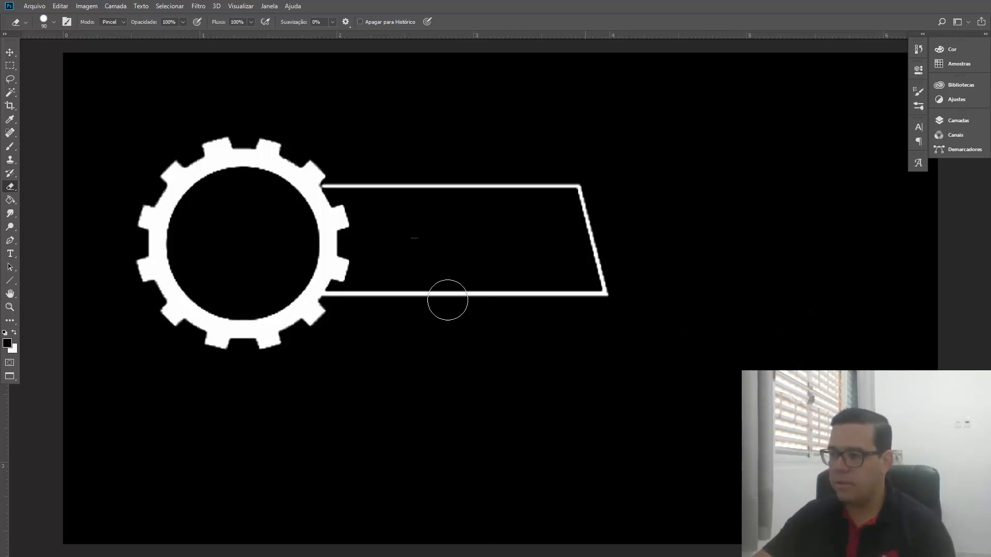
mouse_move(370, 289)
left_mouse_down()
mouse_move(540, 310)
mouse_move(598, 294)
mouse_move(578, 187)
left_mouse_up()
left_click_drag(364, 186, 560, 186)
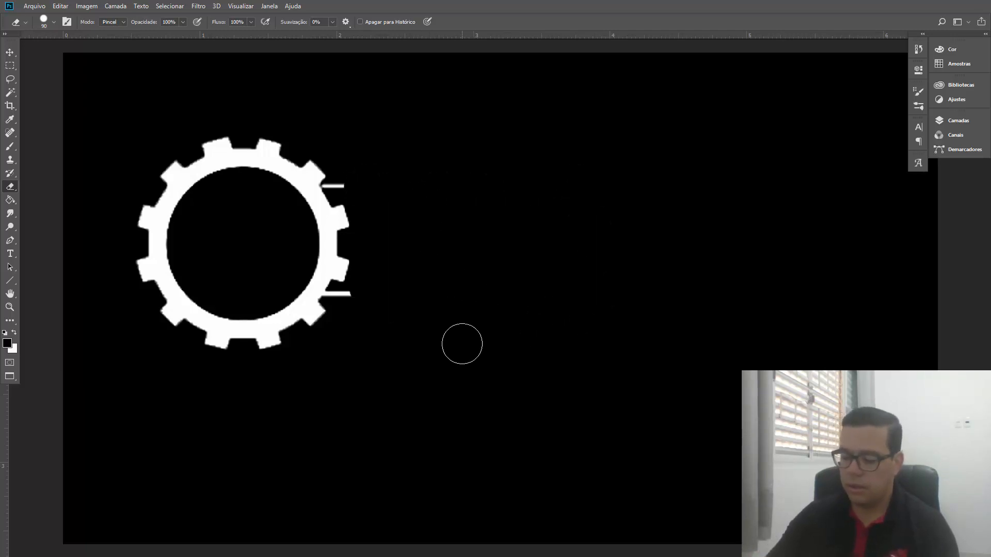
Reduce the eraser brush to 20 px for close work on the lower line stub beside the gear.
key("ctrl+plus")
key("ctrl+plus")
key("ctrl+plus")
key("space")
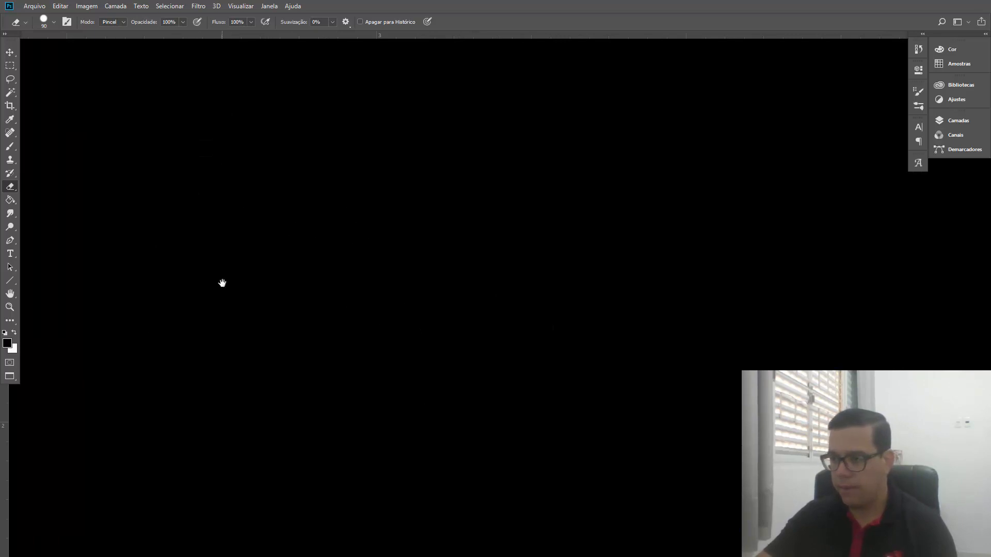
scroll(643, 320, "left", 5)
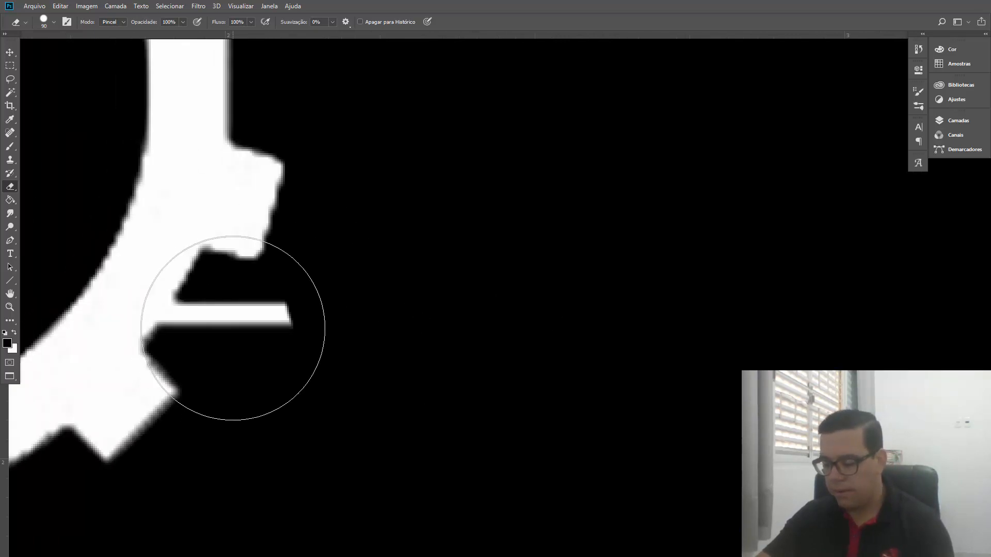
key("bracketleft")
key("bracketleft")
key("bracketleft")
key("bracketleft")
key("bracketleft")
key("bracketleft")
key("bracketleft")
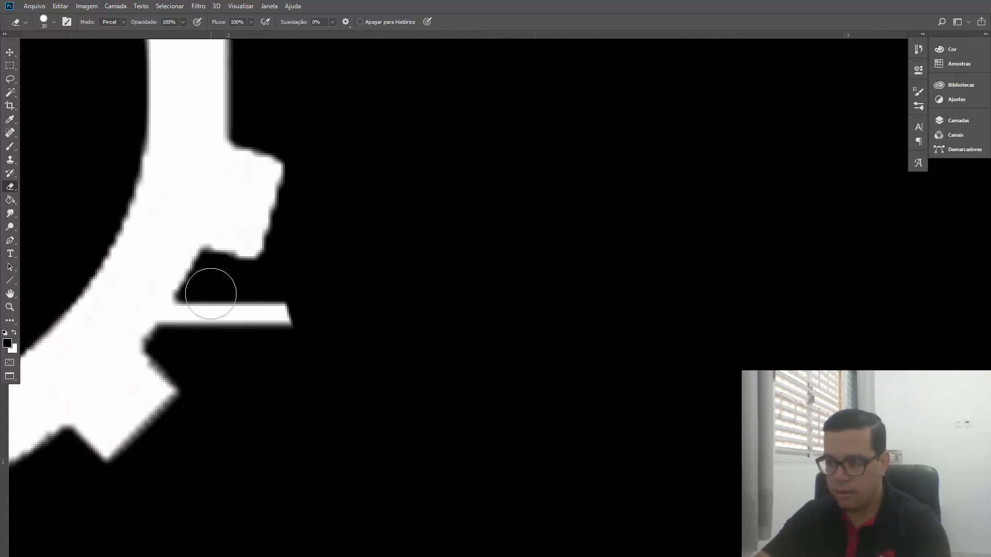
Erase the lower line stub from the Engrenagem layer with a 15 px eraser, following the gear's slanted edge between the teeth.
left_click(203, 293)
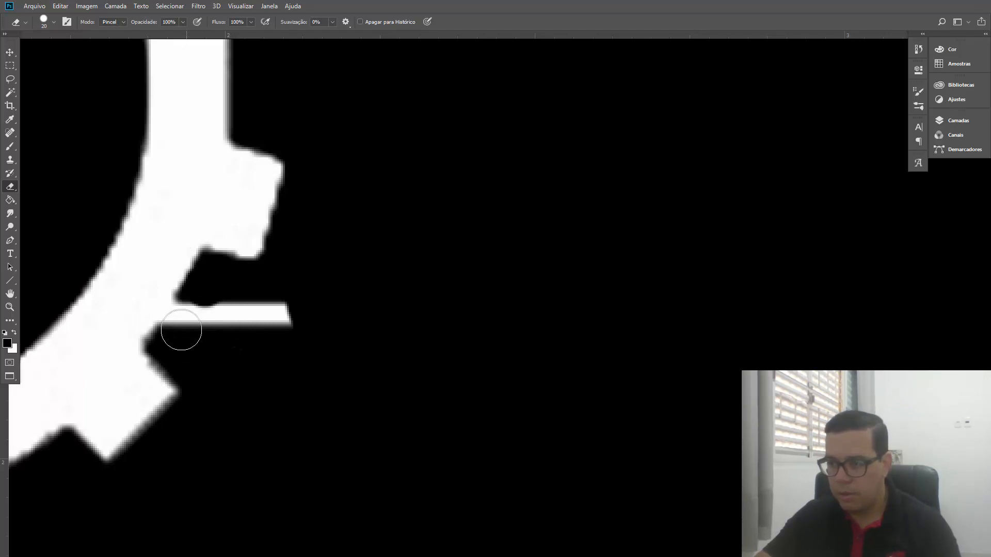
left_click(174, 336, "shift")
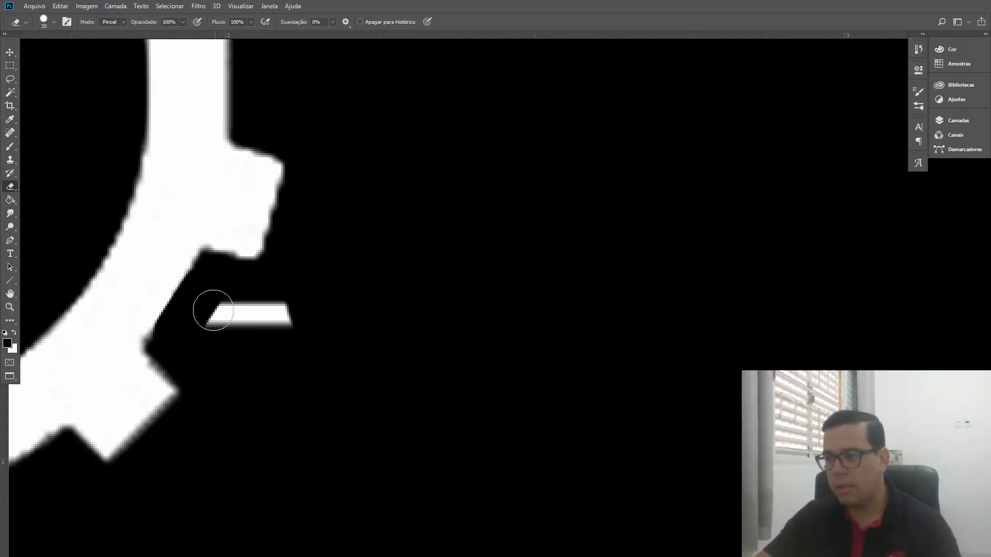
key("ctrl+z")
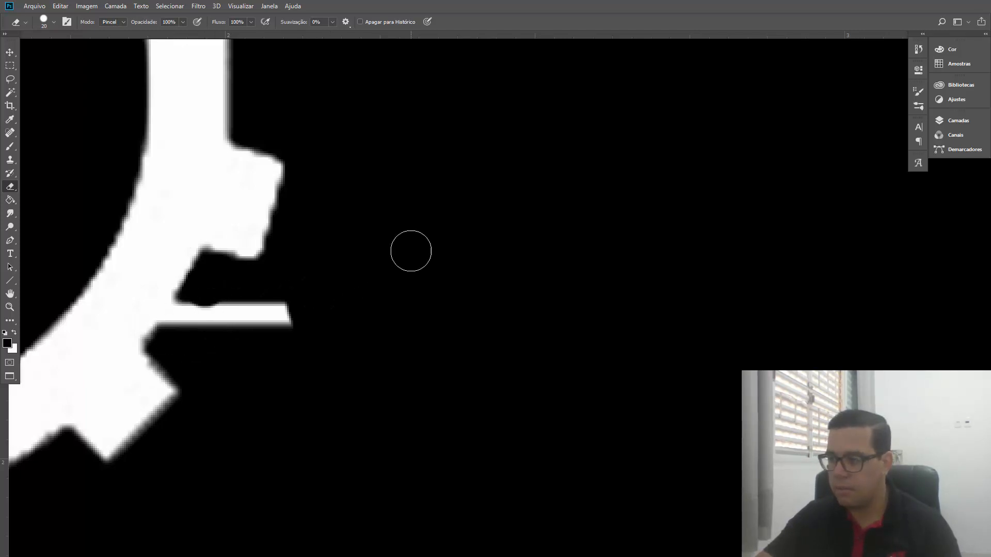
right_click(416, 251)
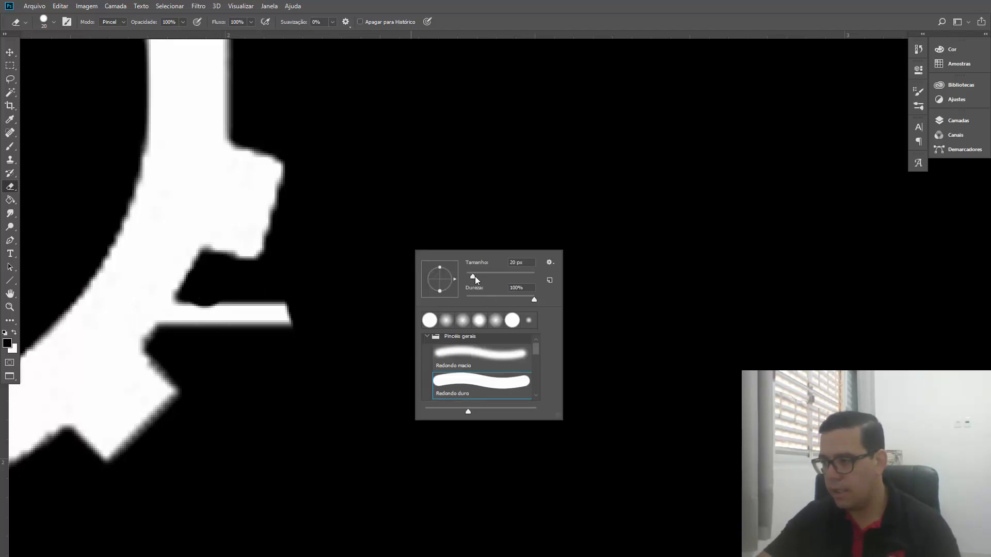
left_click_drag(475, 277, 471, 277)
left_click(503, 199)
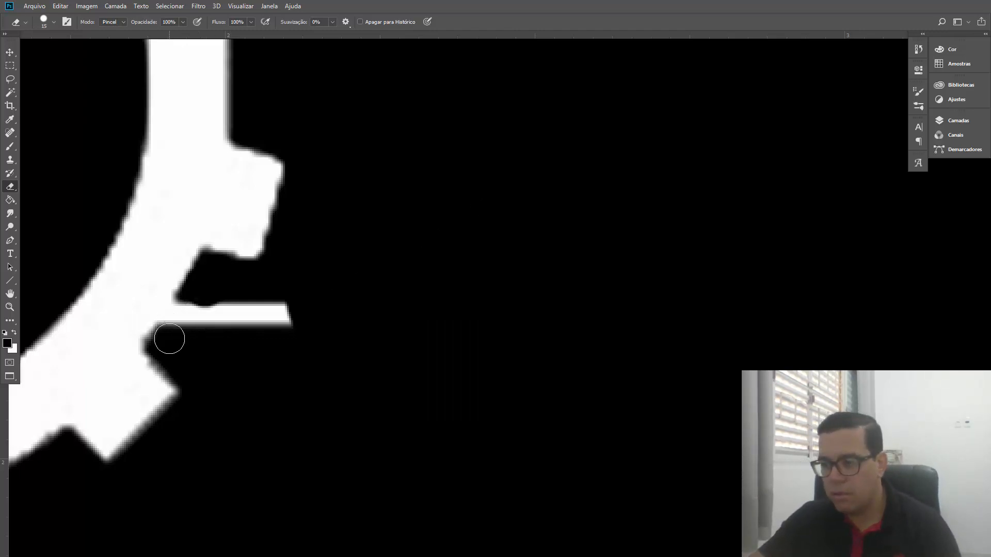
mouse_move(182, 317)
left_mouse_down()
mouse_move(190, 305)
mouse_move(265, 305)
mouse_move(277, 330)
left_mouse_up()
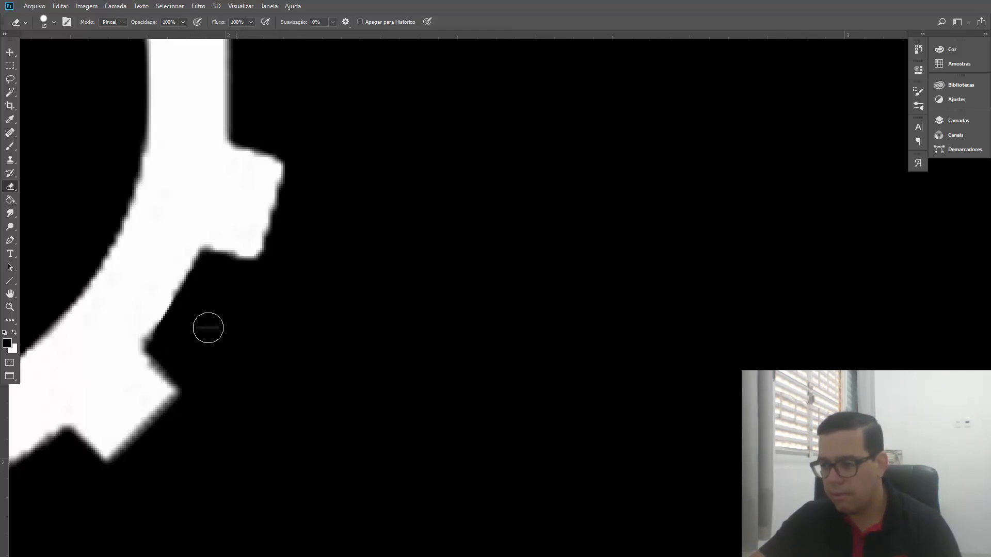
Erase the upper line stub beside the gear, keeping the edge between the two teeth clean.
left_click_drag(294, 228, 364, 413)
left_click_drag(356, 257, 388, 408)
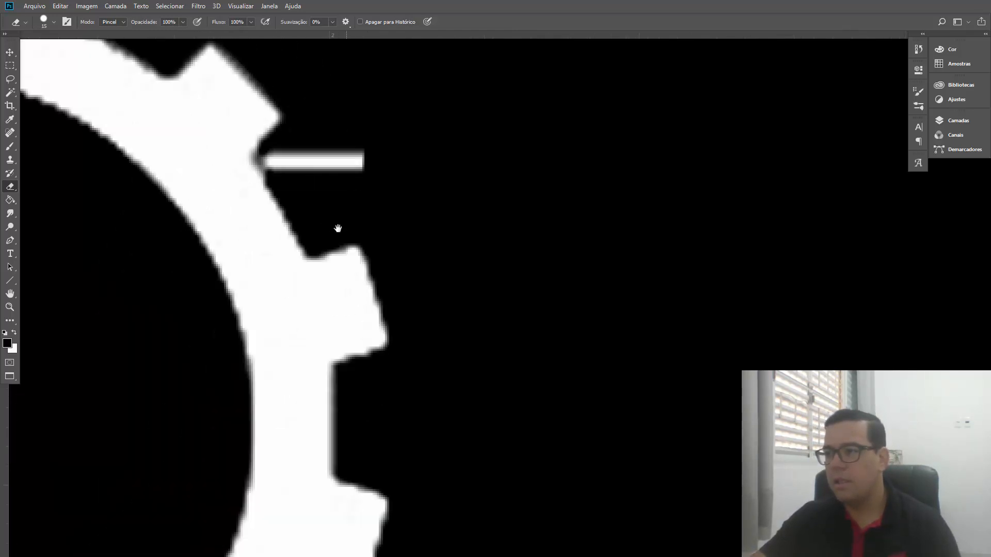
left_click_drag(338, 229, 352, 272)
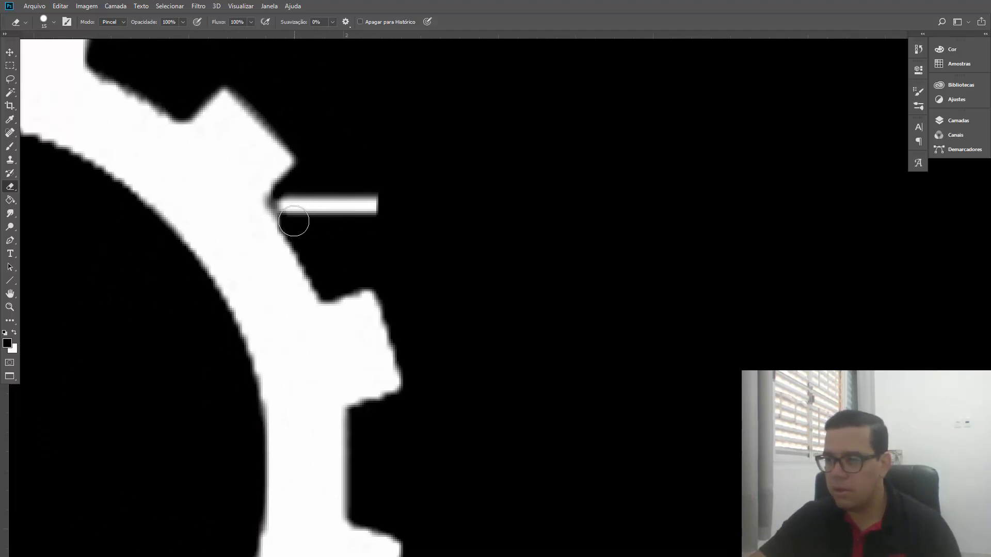
mouse_move(293, 222)
left_mouse_down()
mouse_move(286, 206)
mouse_move(341, 204)
mouse_move(345, 216)
left_mouse_up()
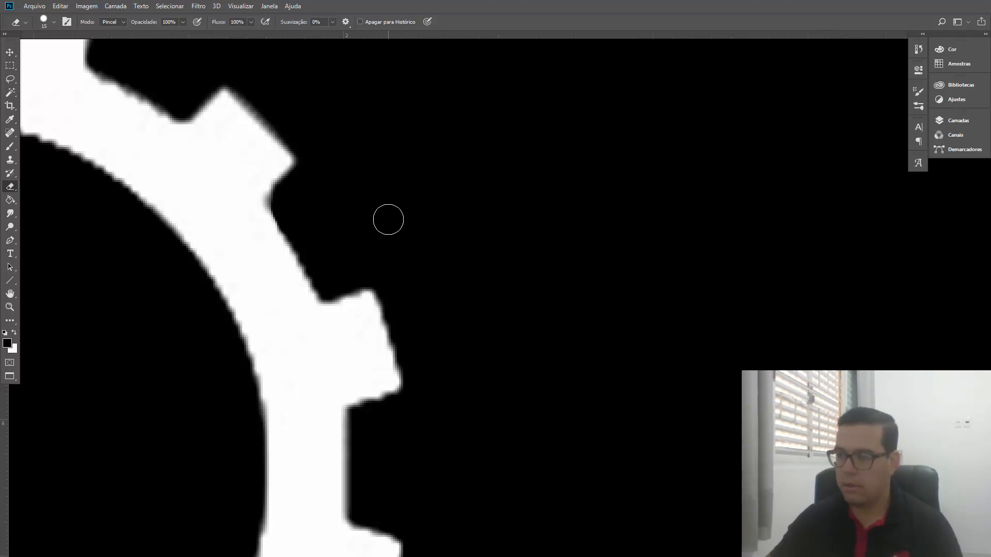
key("ctrl+0")
Show the Xícara layer alongside Engrenagem and move the cup straight down, closer to the canvas's lower edge.
left_click(940, 117)
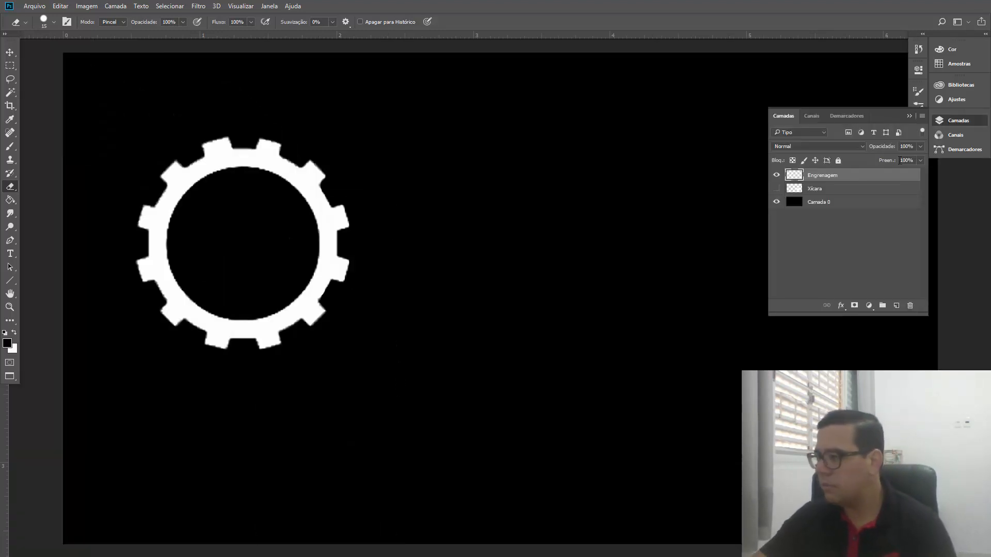
left_click(780, 190)
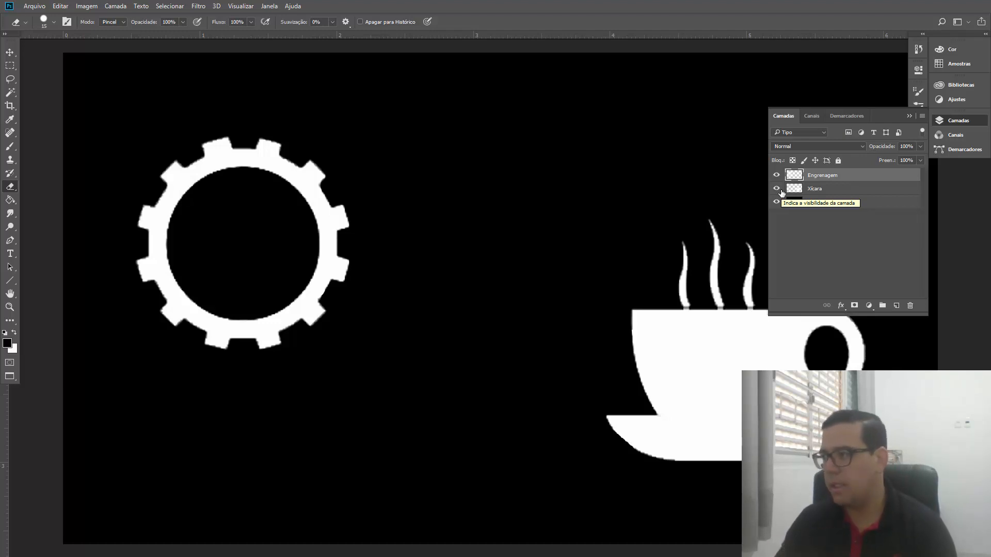
left_click(826, 190)
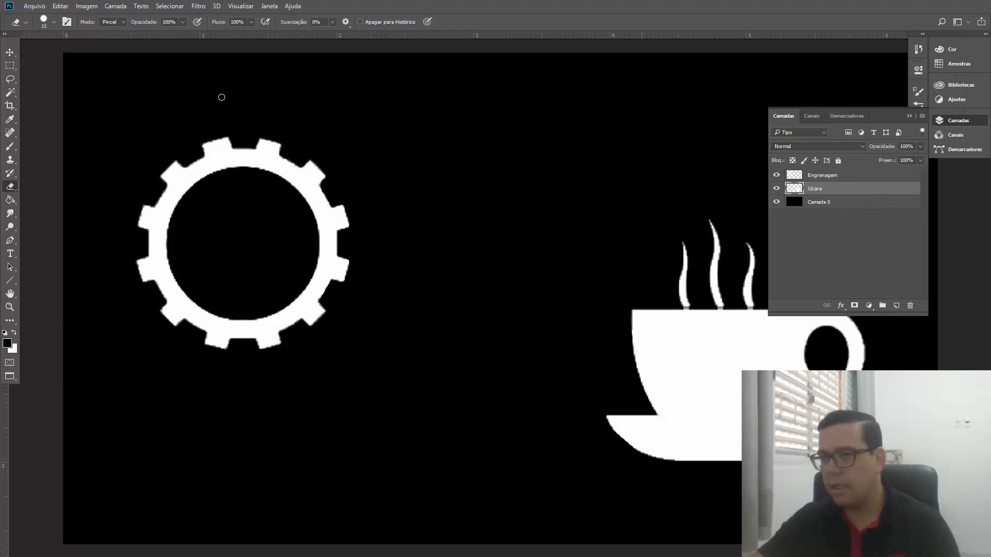
left_click(11, 54)
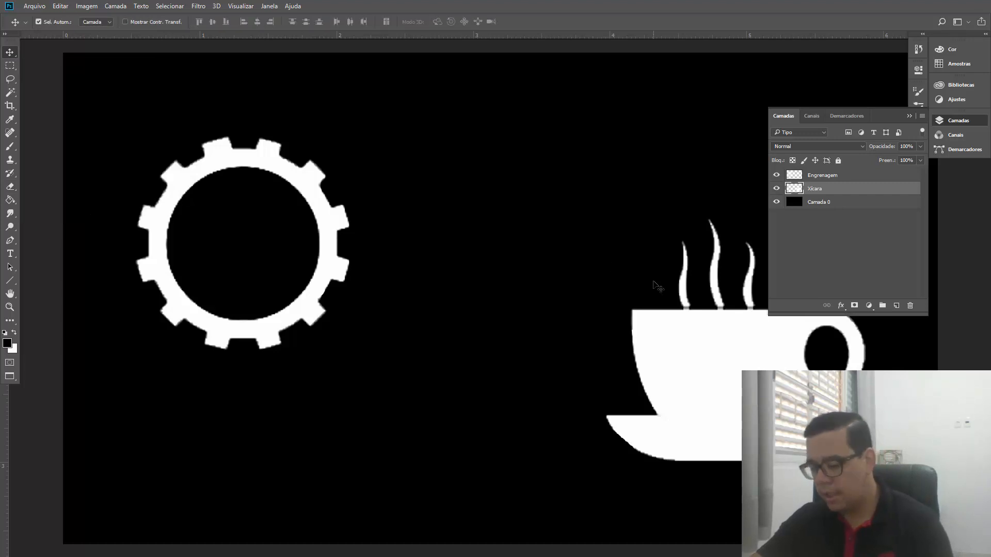
key("Down")
key("Down")
key("Down")
key("Down")
key("Down")
key("Down")
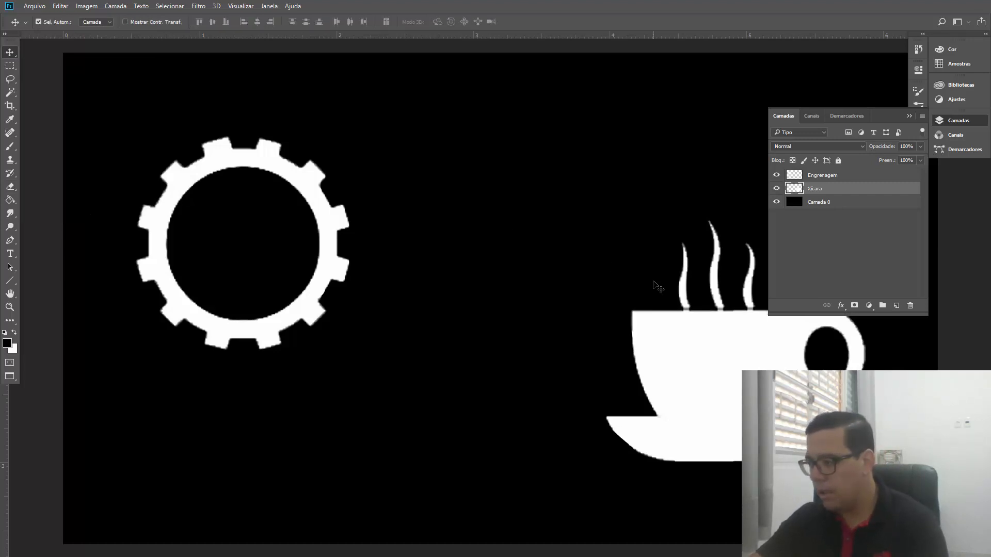
key("Down")
key("Down")
key("Down")
key("Down")
key("Down")
key("Down")
key("Down")
key("Down")
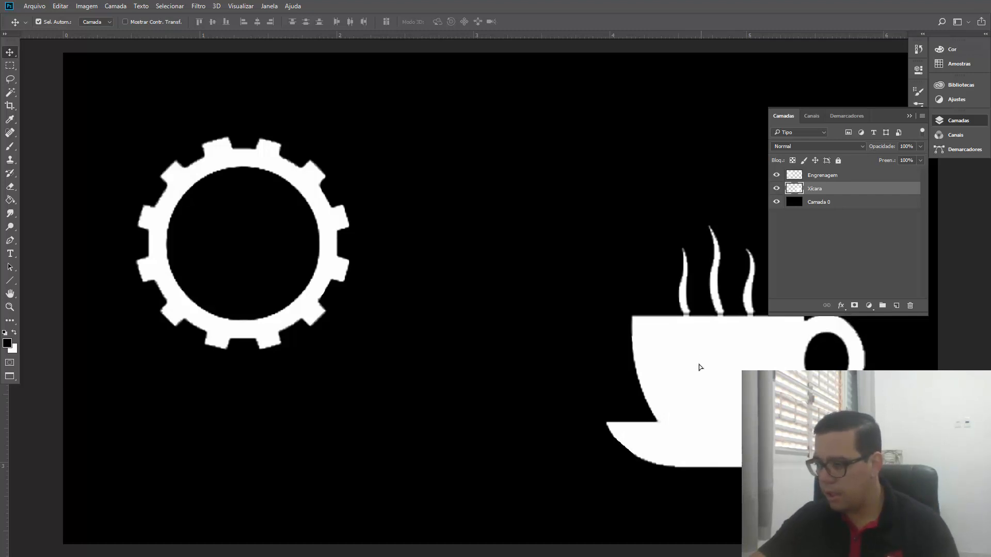
left_click_drag(699, 364, 698, 393)
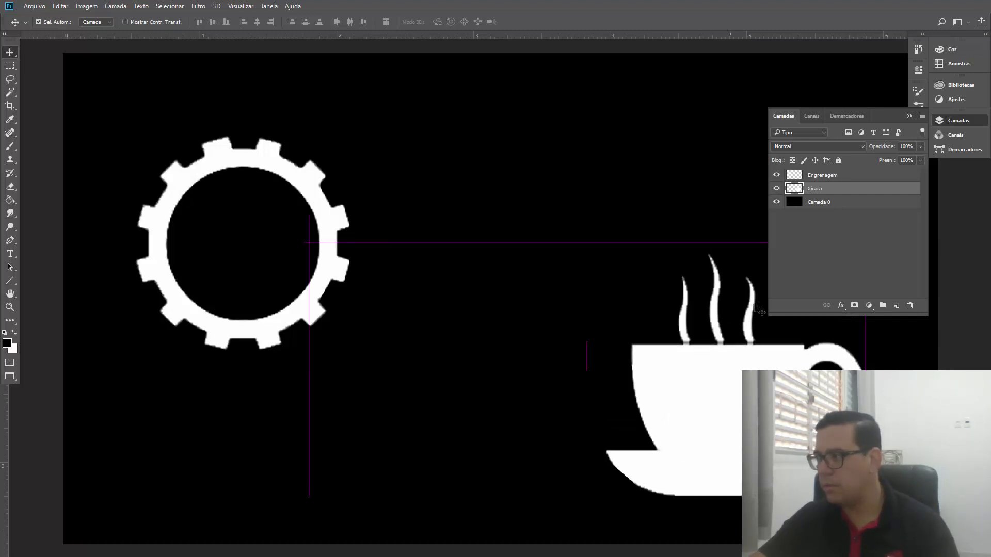
Select the Engrenagem layer and move the gear straight up, close to the canvas's upper edge.
left_click(827, 175)
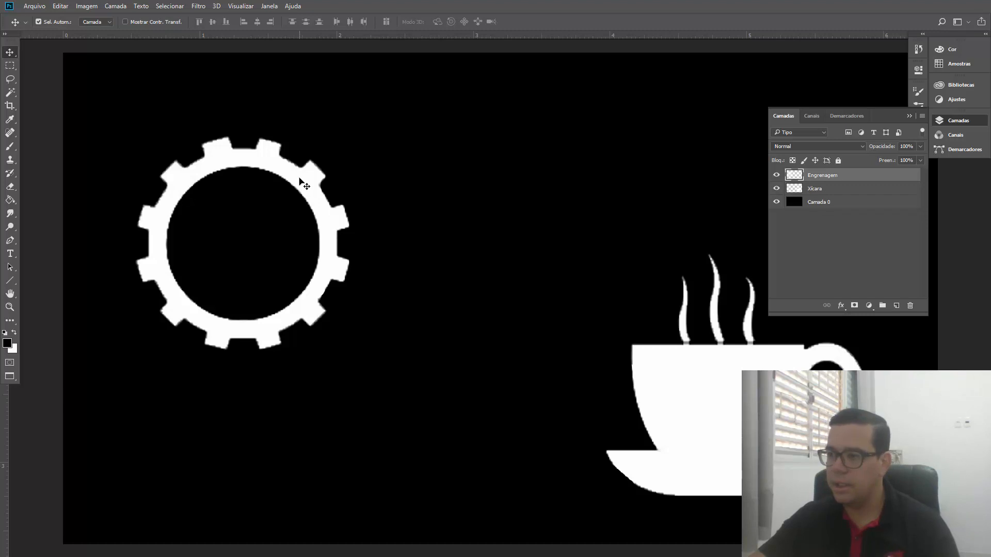
left_click_drag(300, 179, 302, 126)
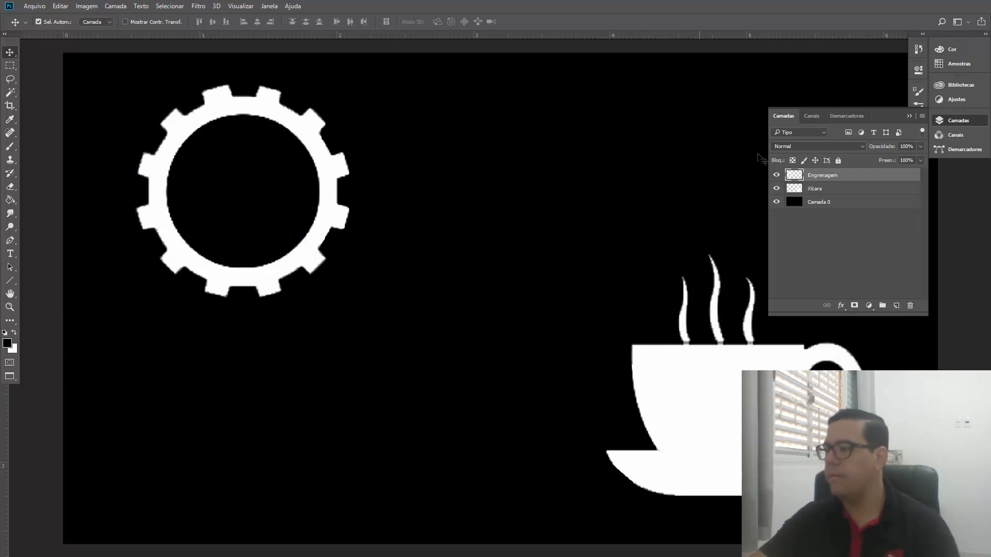
left_click(907, 117)
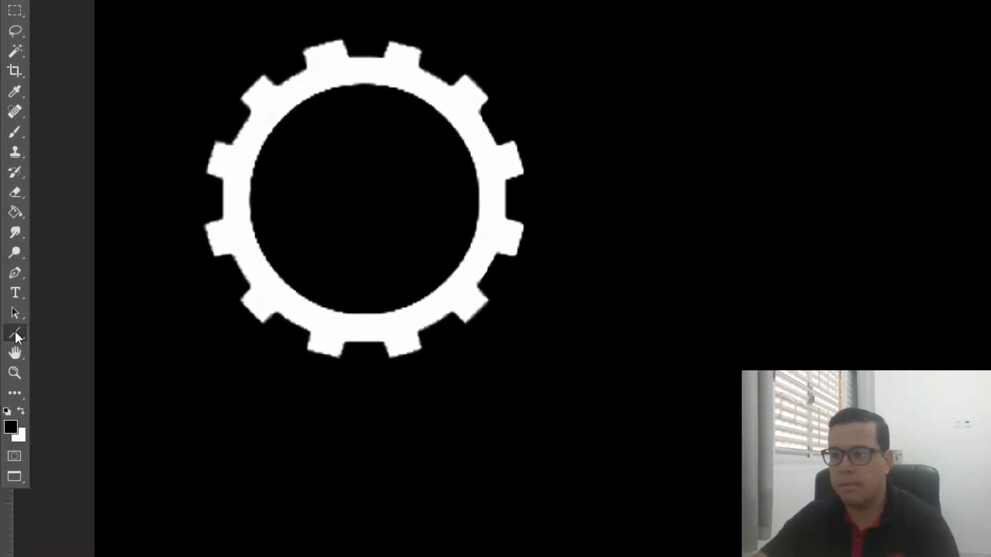
Try a black rectangle with a white outline extending from the gear's right side, and undo it together with the gear's last move.
left_click(15, 333)
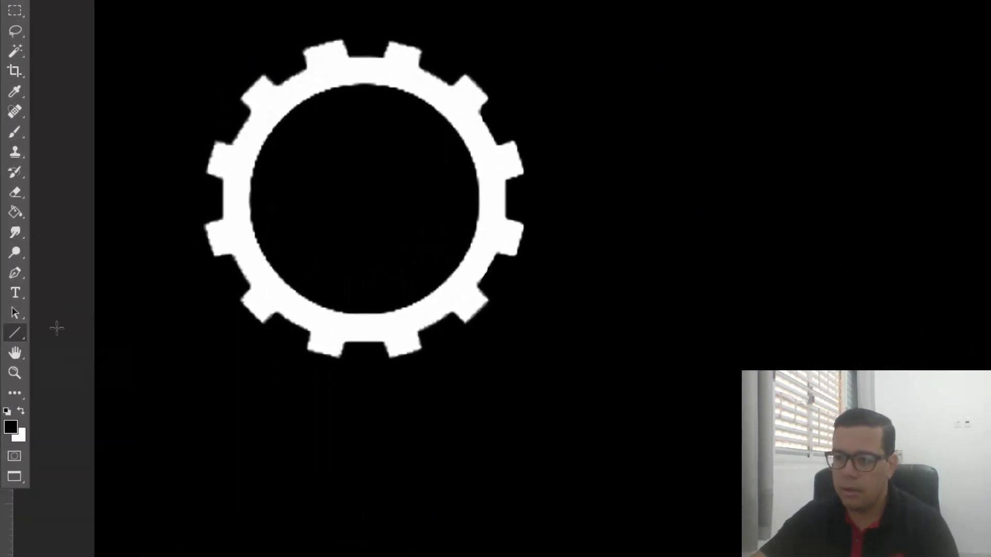
right_click(21, 339)
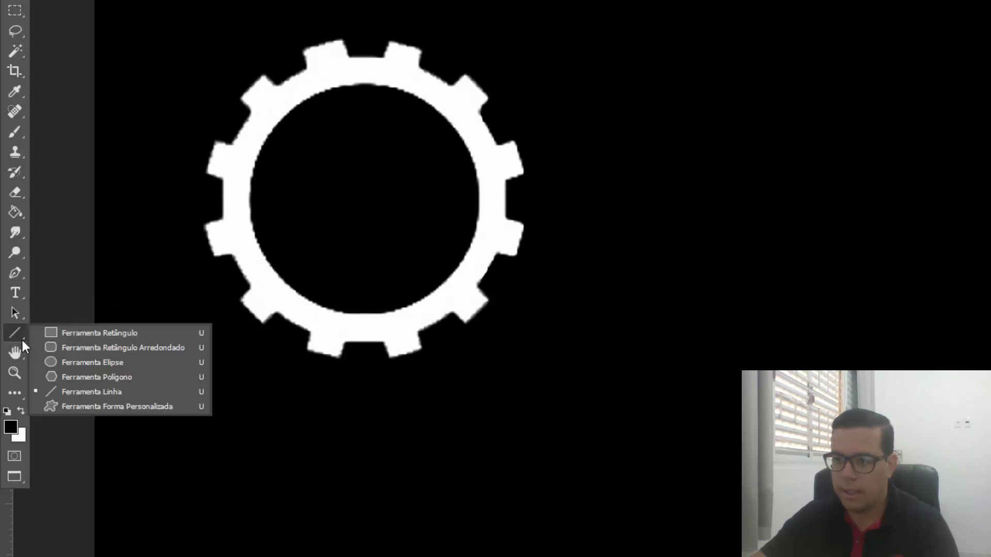
left_click(113, 335)
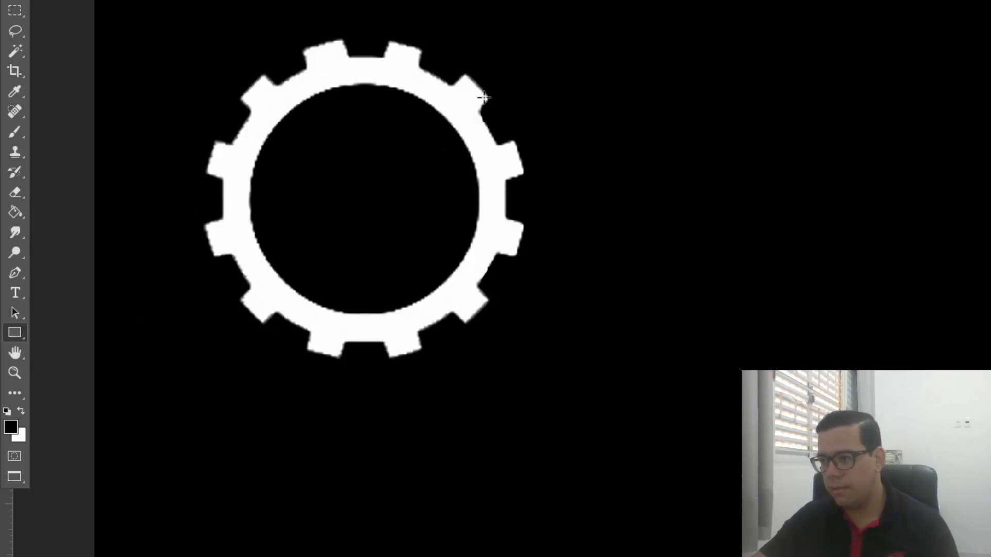
left_click_drag(483, 97, 990, 283)
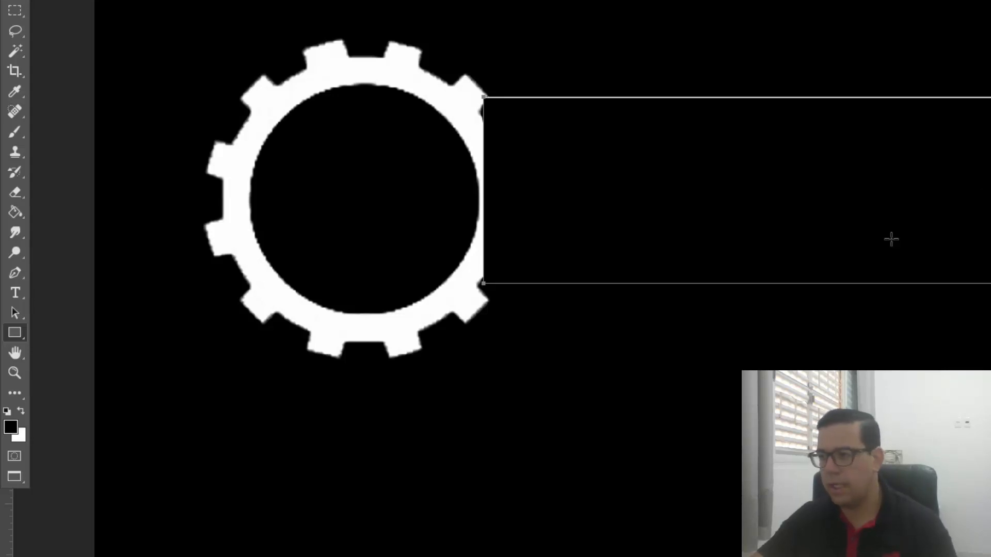
key("ctrl+alt+z")
key("ctrl+alt+z")
key("ctrl+alt+z")
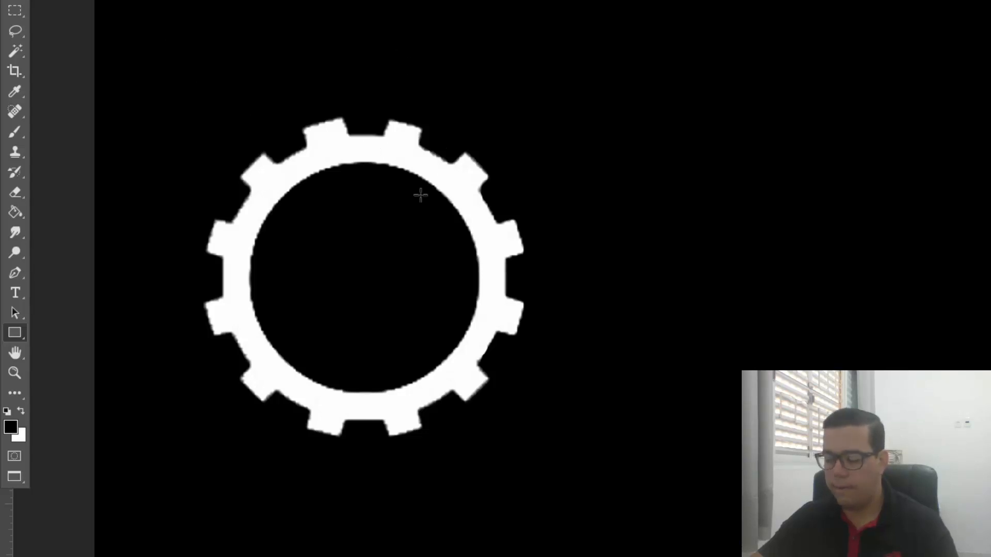
Move the gear straight up by a small distance.
key("v")
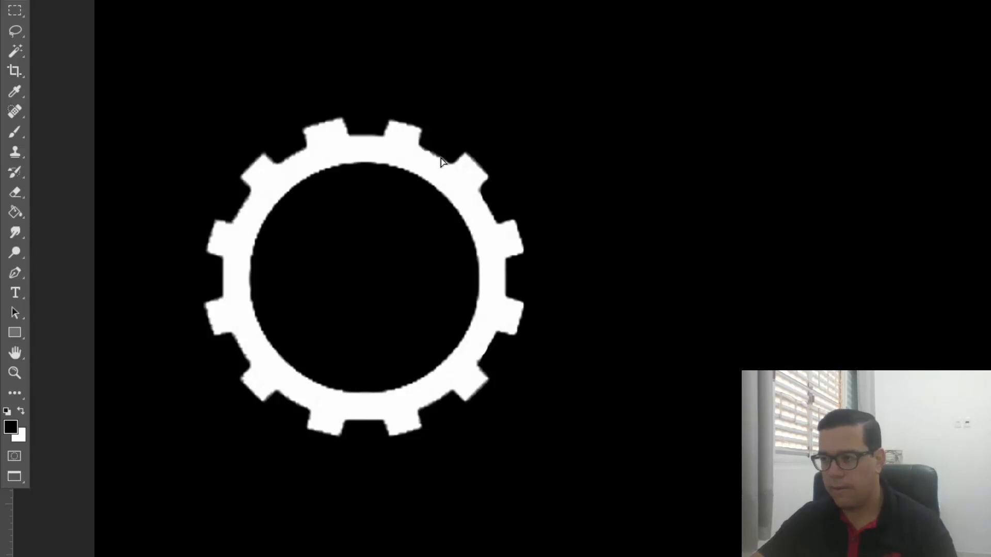
left_click_drag(440, 166, 442, 135)
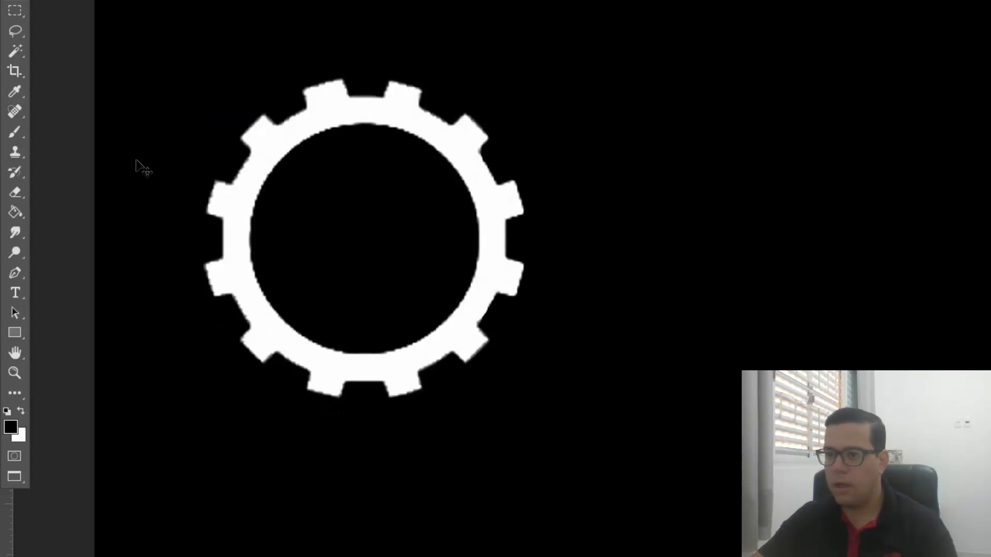
Set the Rectangle tool to a white fill with no stroke.
left_click(20, 330)
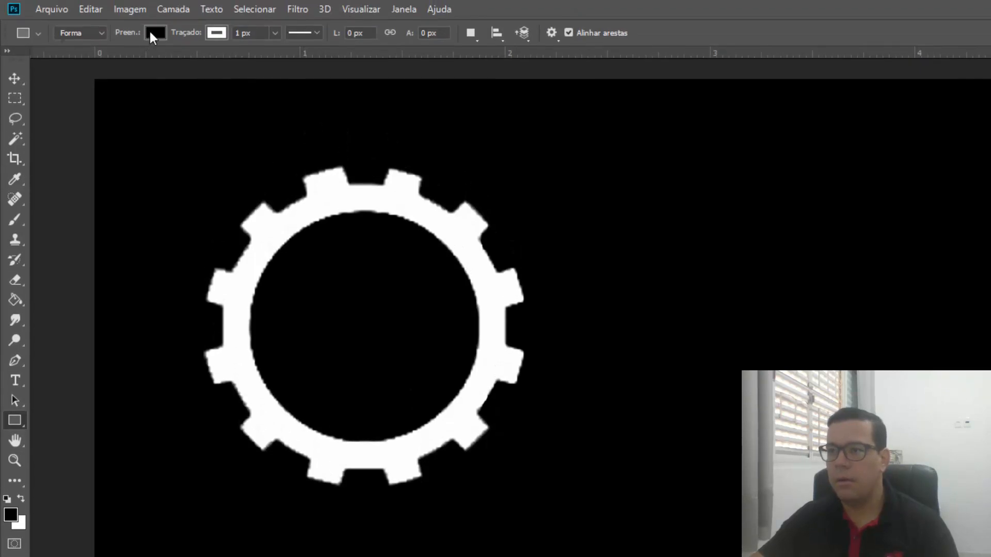
left_click(149, 32)
left_click(80, 114)
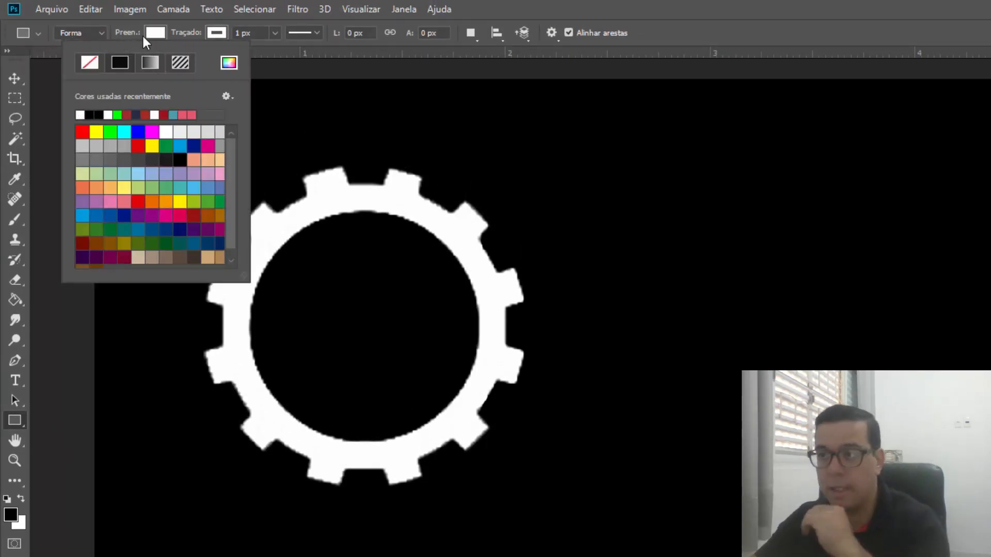
left_click(211, 33)
left_click(210, 33)
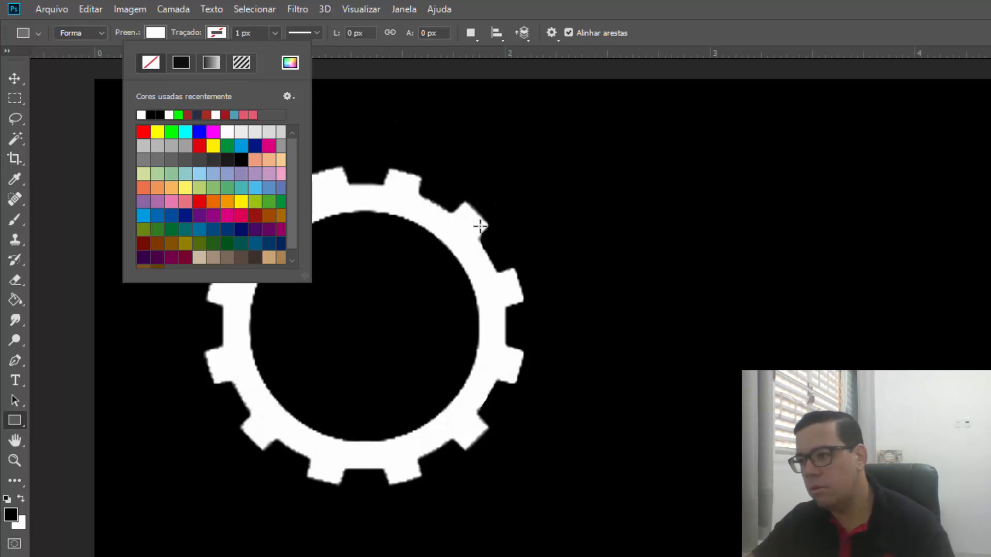
Draw a white rectangle about 762 × 263 px extending from the gear's right side toward the cup's steam.
mouse_move(478, 243)
left_mouse_down()
mouse_move(611, 427)
mouse_move(830, 439)
mouse_move(990, 411)
left_mouse_up()
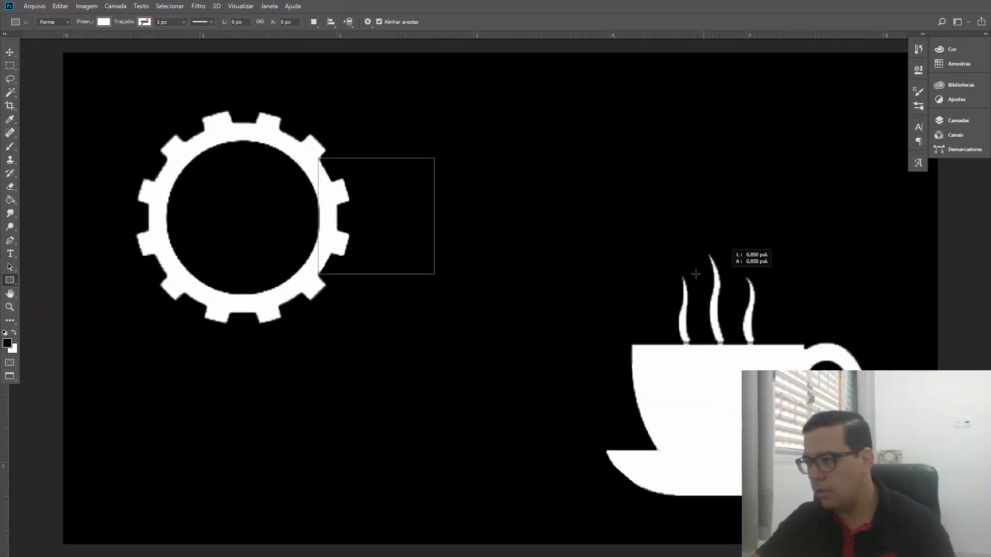
left_click_drag(696, 274, 665, 278)
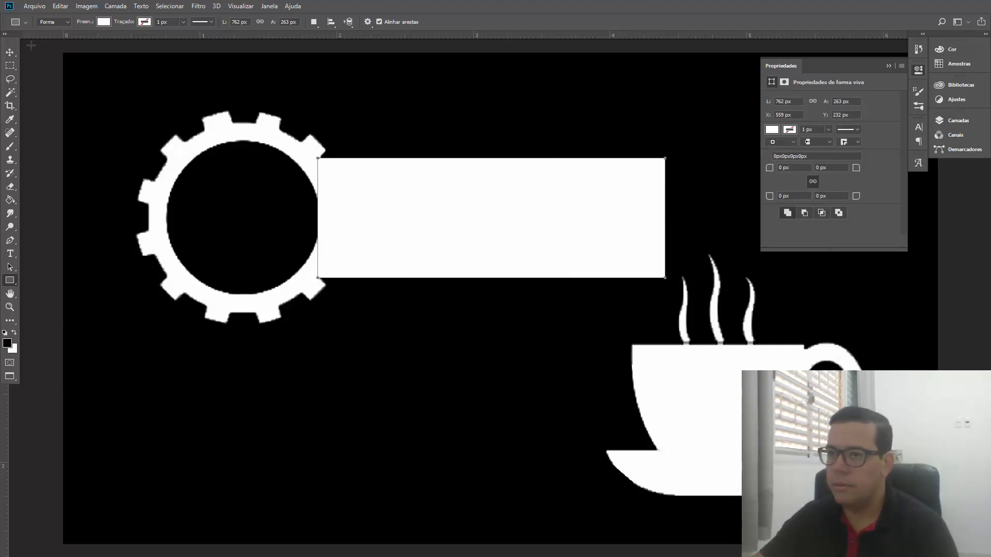
left_click(10, 52)
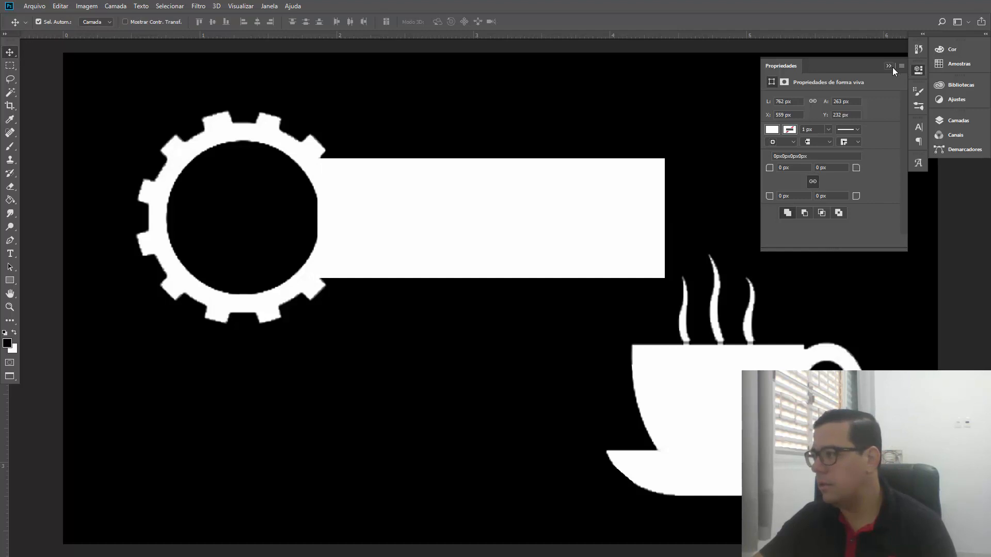
Duplicate the Retângulo 1 layer, place the copy beneath the Engrenagem layer, and move the original rectangle straight down beside the cup.
left_click(892, 67)
left_click(956, 119)
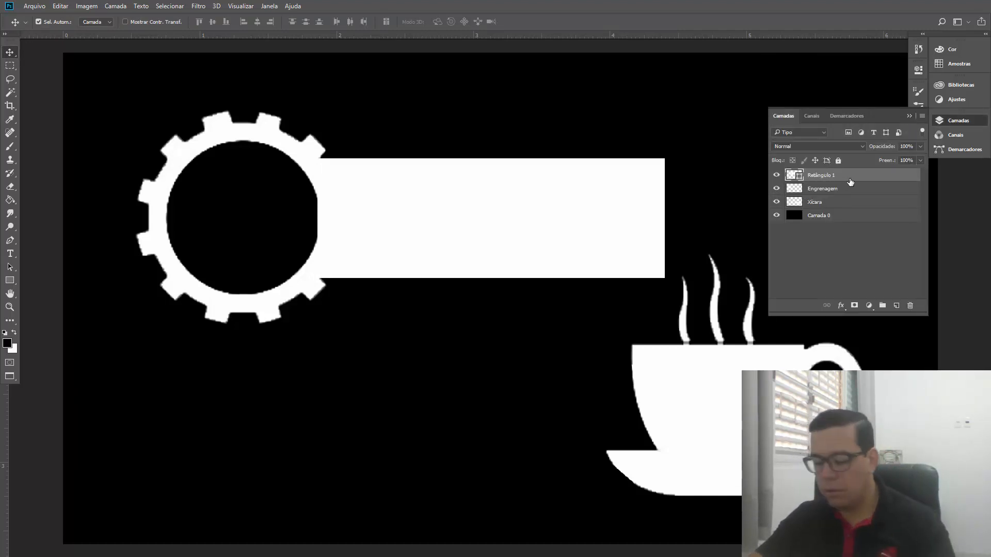
key("ctrl")
key("ctrl+j")
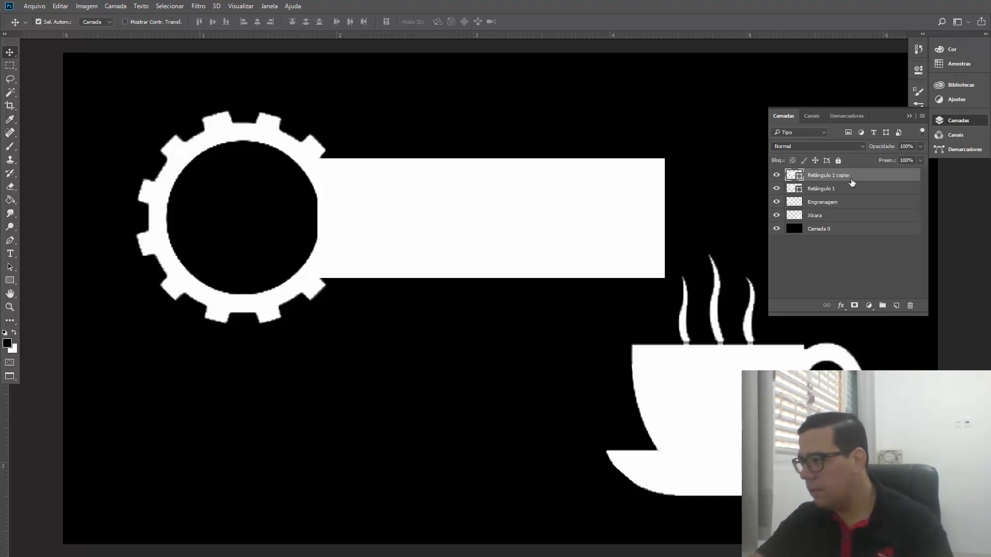
left_click_drag(848, 179, 842, 211)
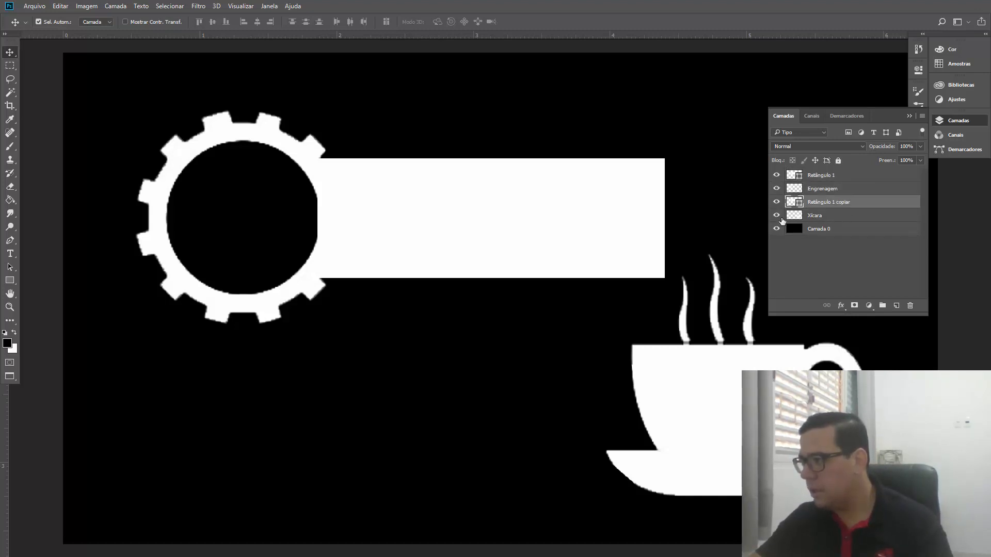
left_click_drag(541, 216, 540, 410)
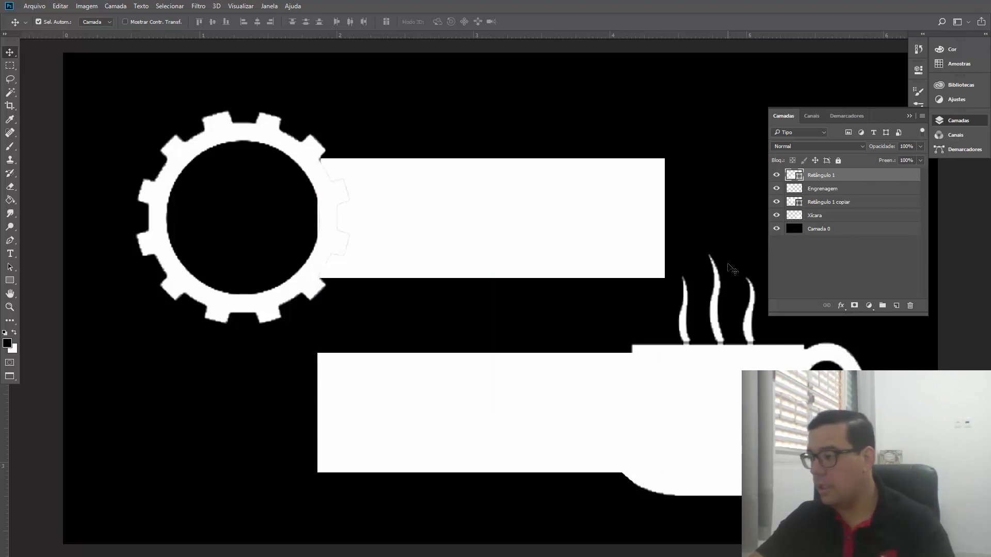
Move the upper rectangle slightly upward and reorder the layers with Retângulo 1 copiar on top and Retângulo 1 between Engrenagem and Xícara.
left_click(609, 206)
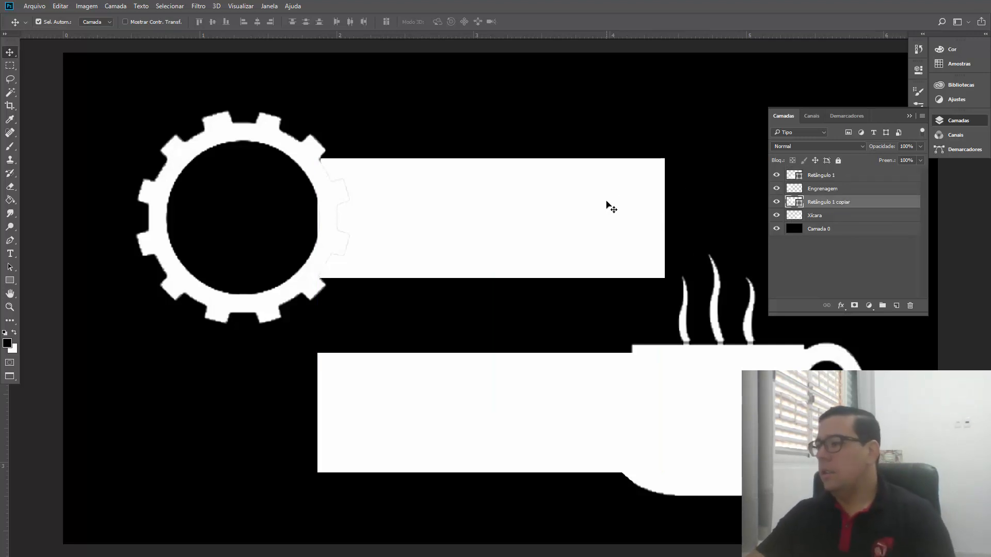
left_click(835, 217, "shift")
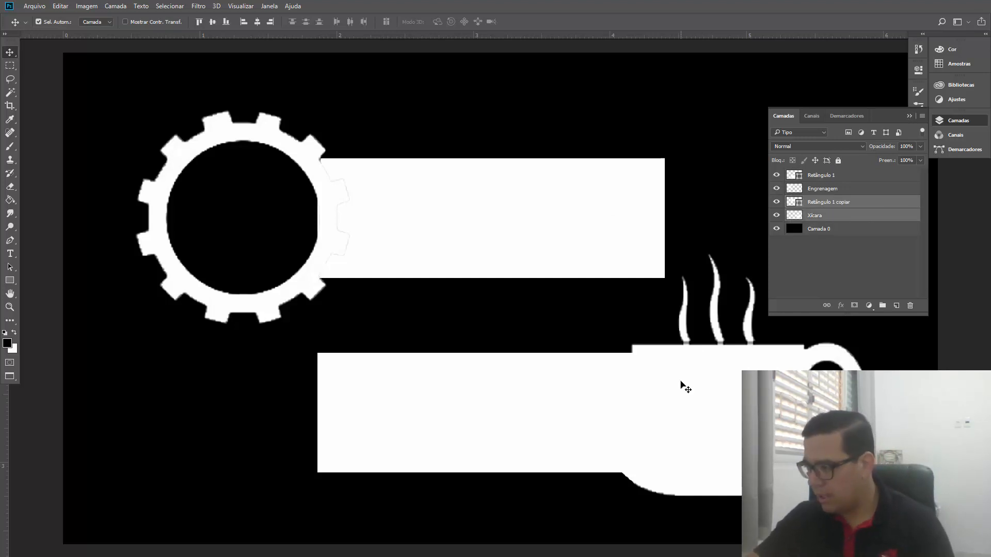
mouse_move(680, 382)
left_mouse_down()
mouse_move(679, 406)
mouse_move(681, 361)
mouse_move(682, 376)
left_mouse_up()
left_click(840, 205)
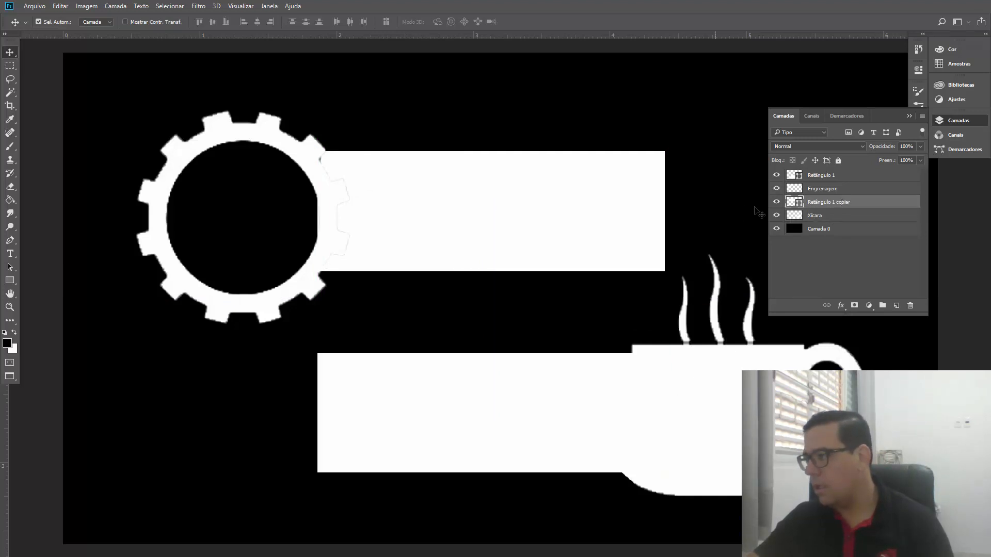
mouse_move(825, 182)
left_mouse_down()
mouse_move(821, 202)
mouse_move(823, 172)
left_mouse_up()
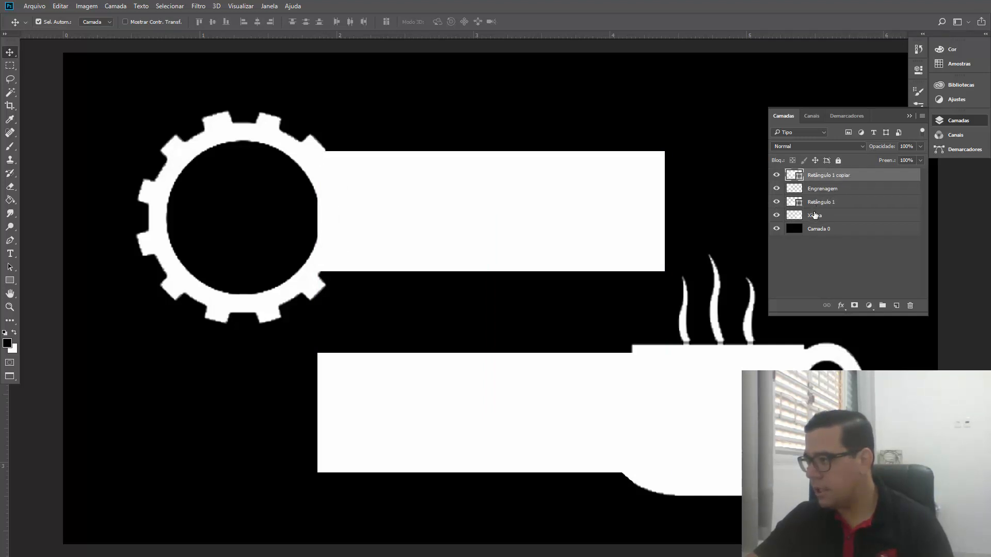
Move the cup straight down a short distance and lower the rectangle beside it by a similar amount.
left_click(815, 202)
left_click(636, 352, "shift")
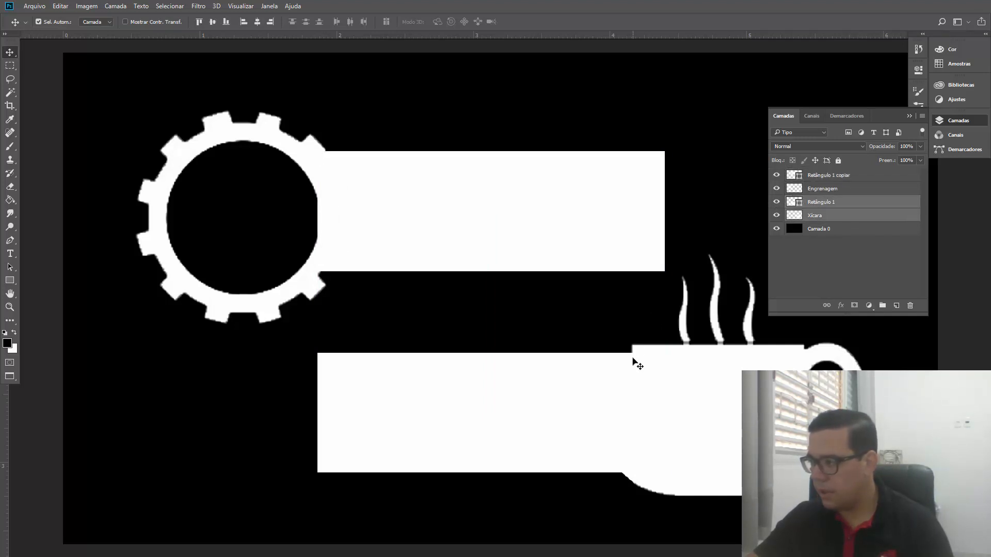
left_click_drag(633, 359, 632, 380)
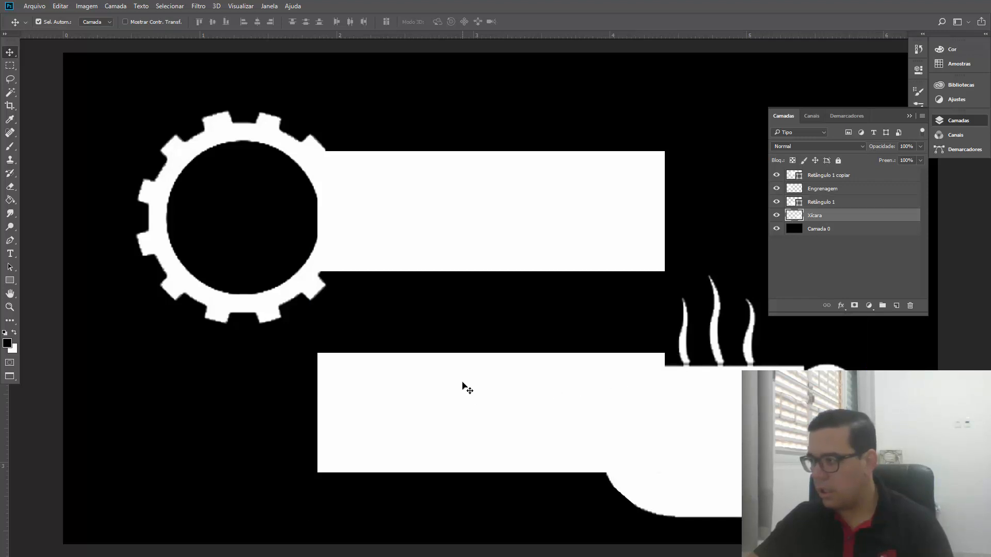
left_click_drag(463, 383, 463, 408)
Move the gear straight up a little and raise the upper rectangle to line up with its centre.
left_click(297, 155)
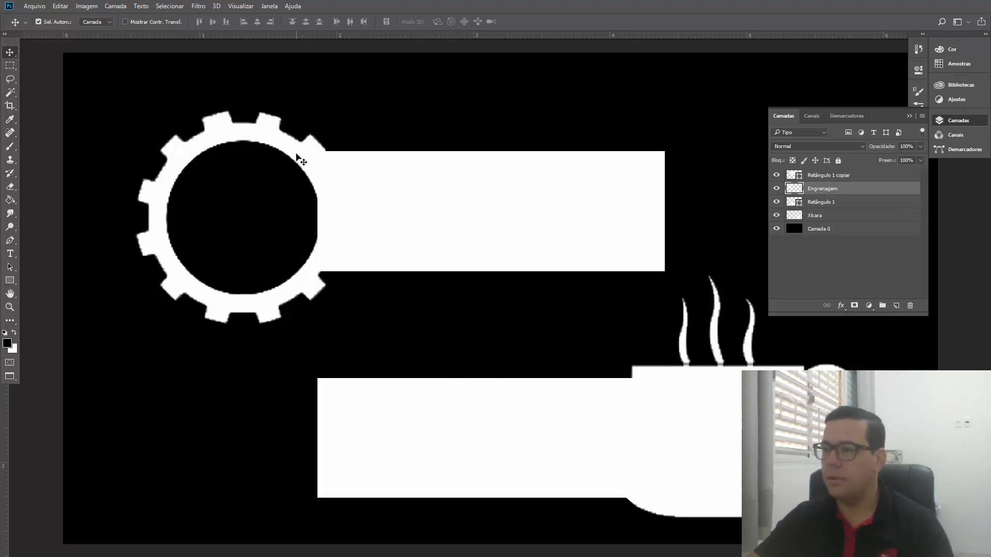
left_click_drag(296, 154, 313, 140)
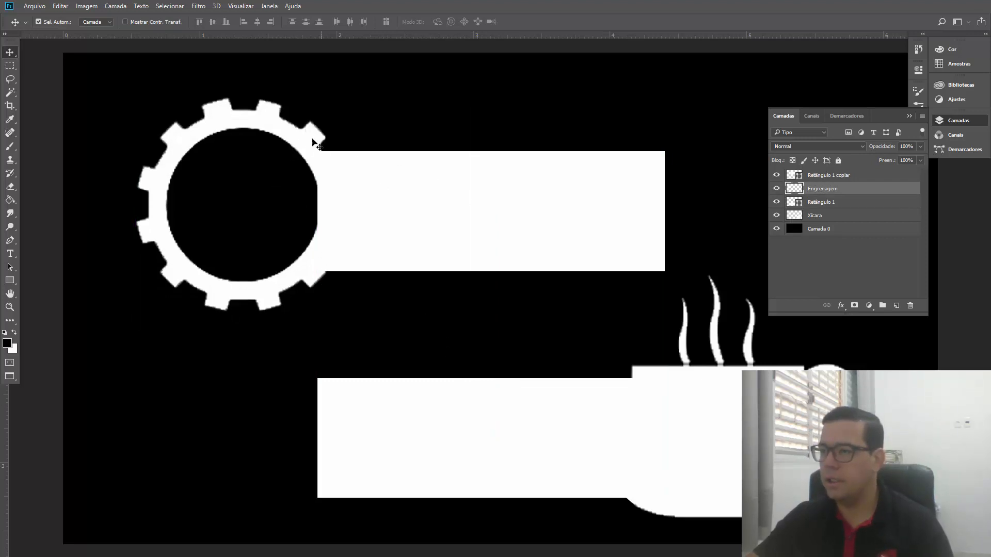
mouse_move(447, 174)
left_mouse_down()
mouse_move(454, 192)
mouse_move(448, 179)
left_mouse_up()
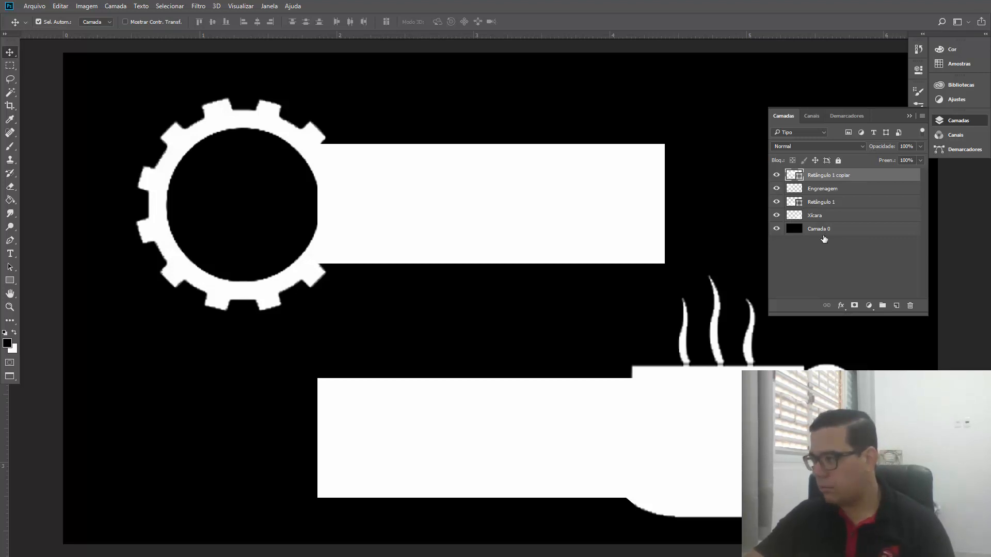
Stretch the upper rectangle's right side past the cup's steam, to about 135% of its width.
left_click(832, 202)
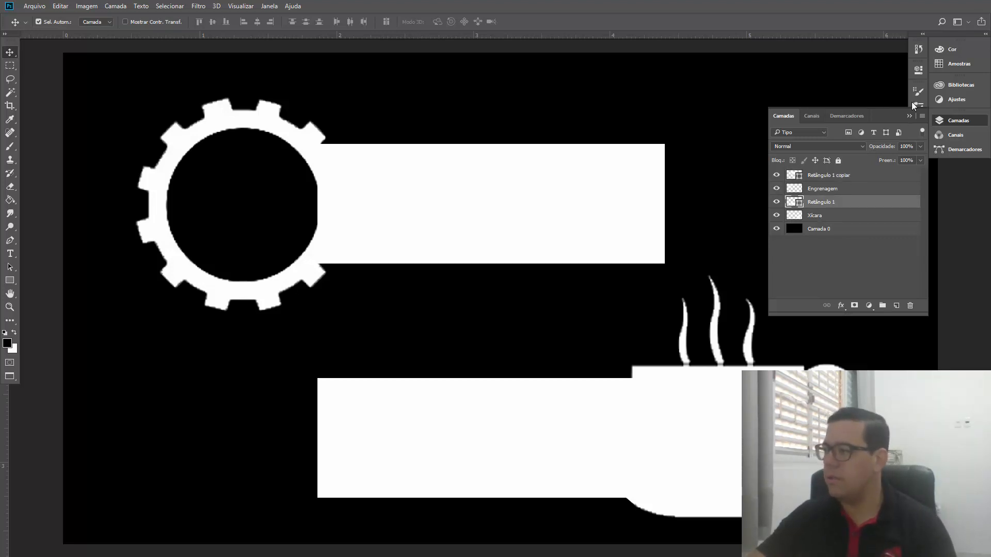
left_click(909, 117)
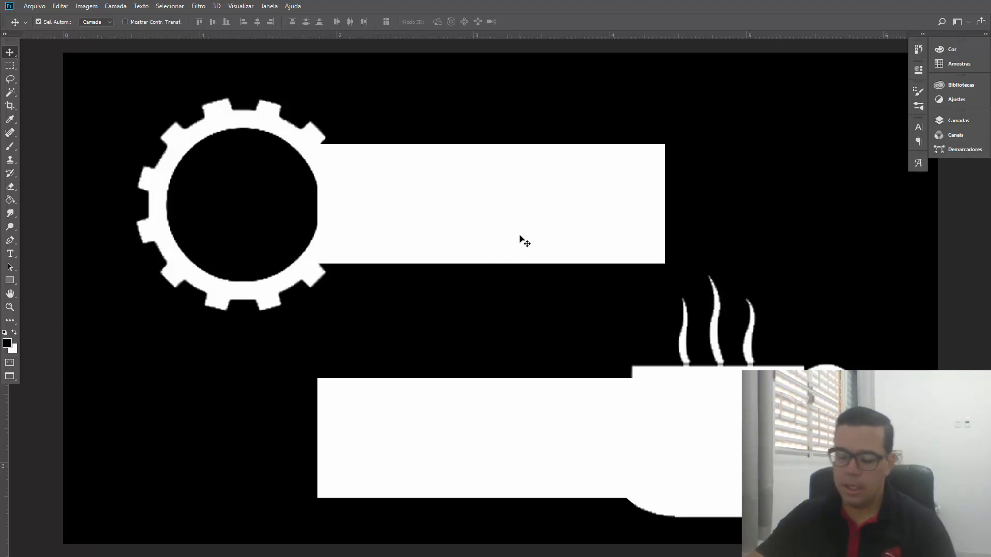
key("ctrl+t")
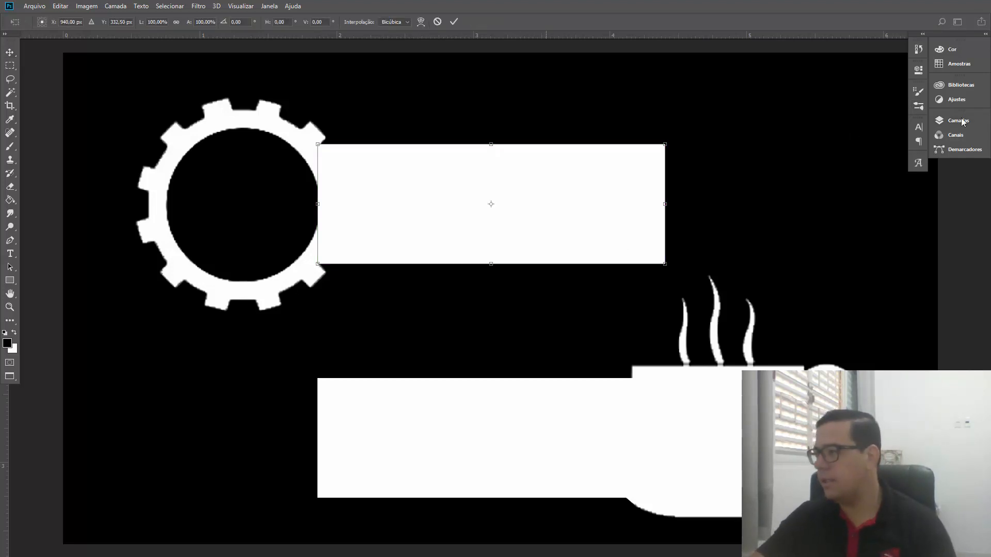
left_click(959, 120)
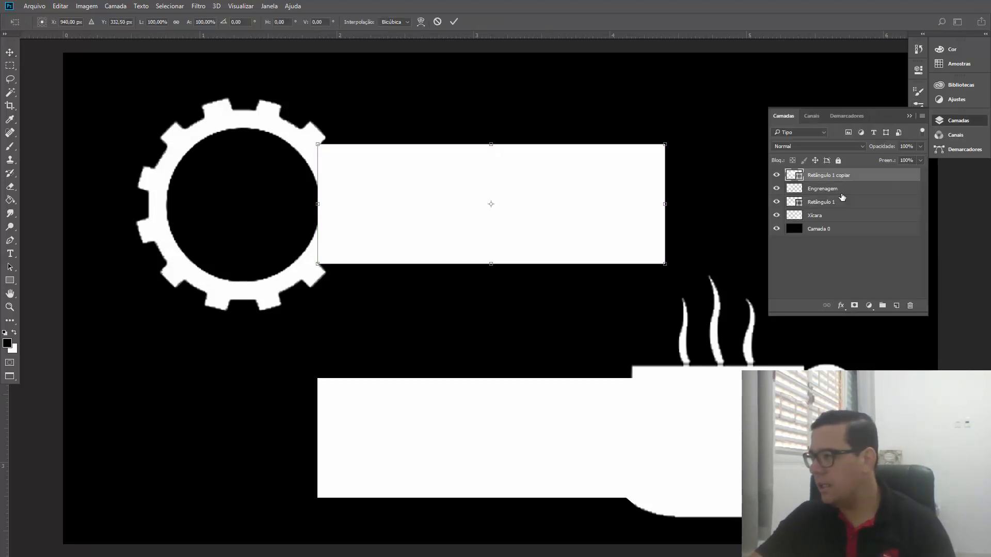
left_click(909, 116)
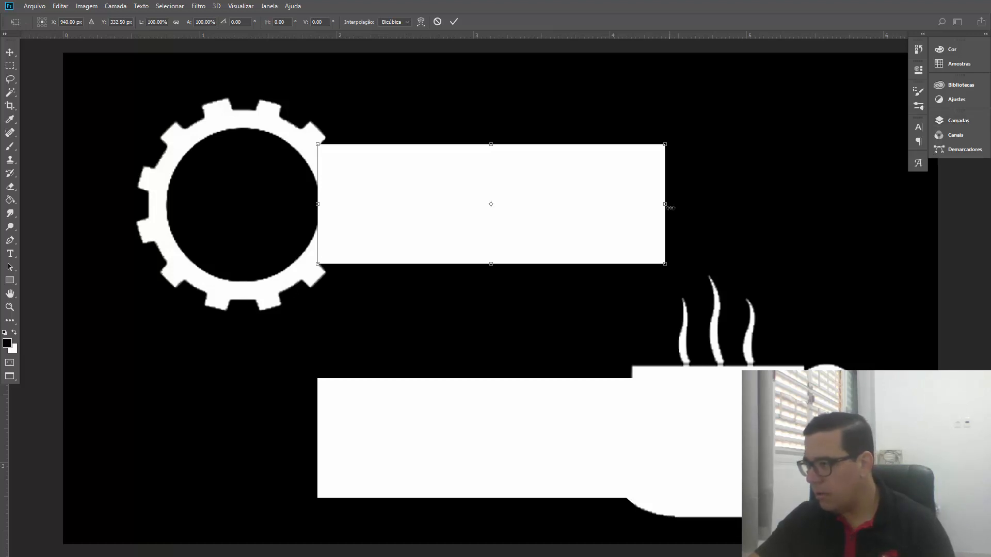
left_click_drag(670, 207, 791, 212)
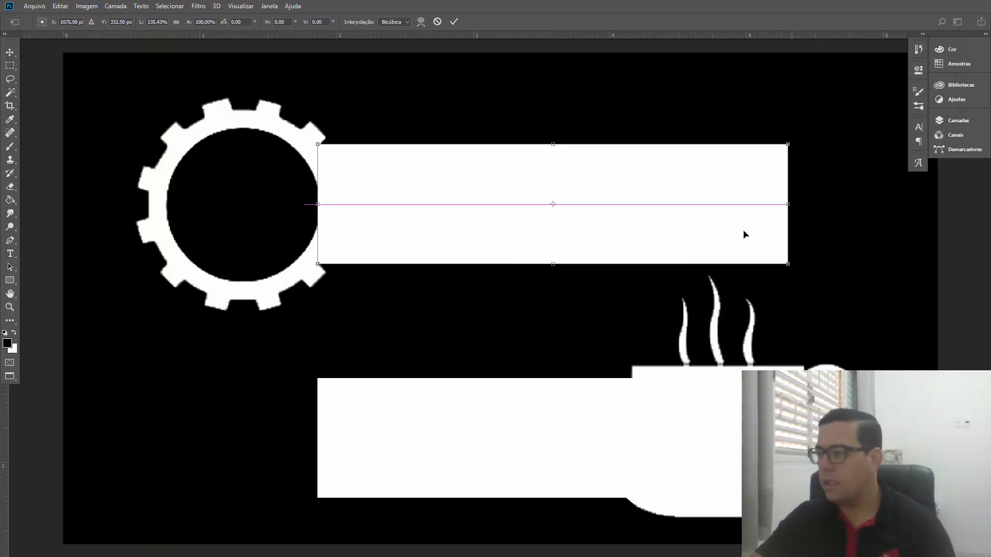
left_click(953, 126)
left_click(454, 22)
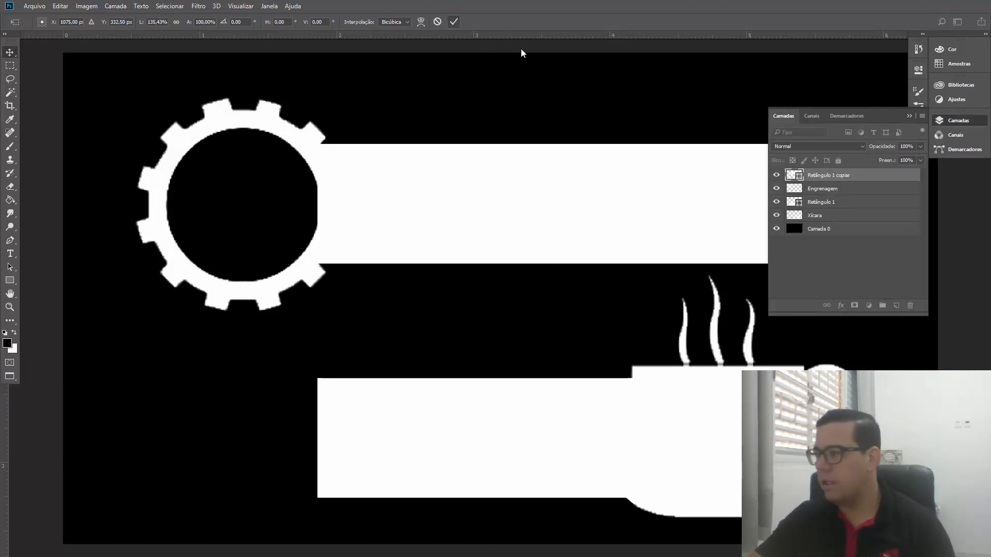
Stretch the lower rectangle's left side outward beneath the gear, to about 140% of its width.
left_click(832, 206)
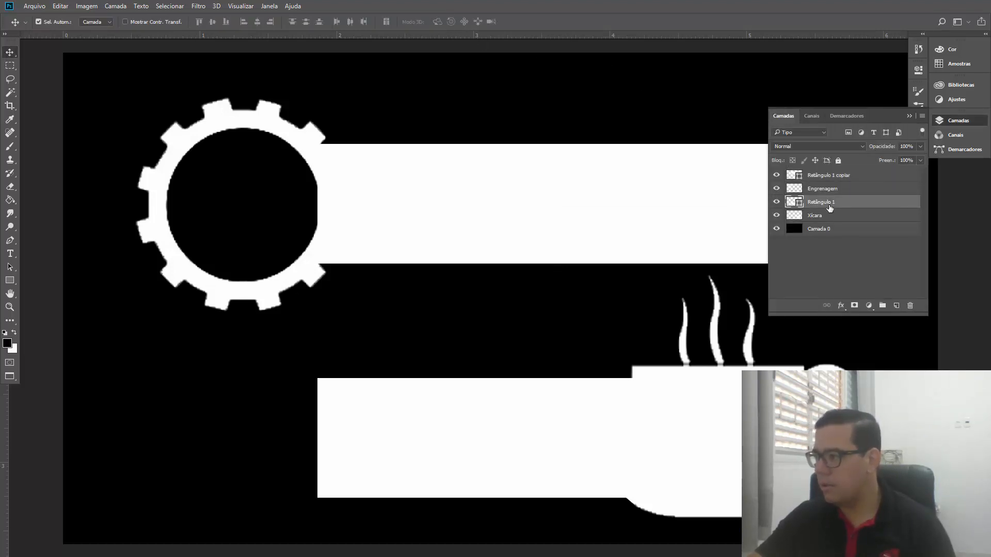
key("ctrl+t")
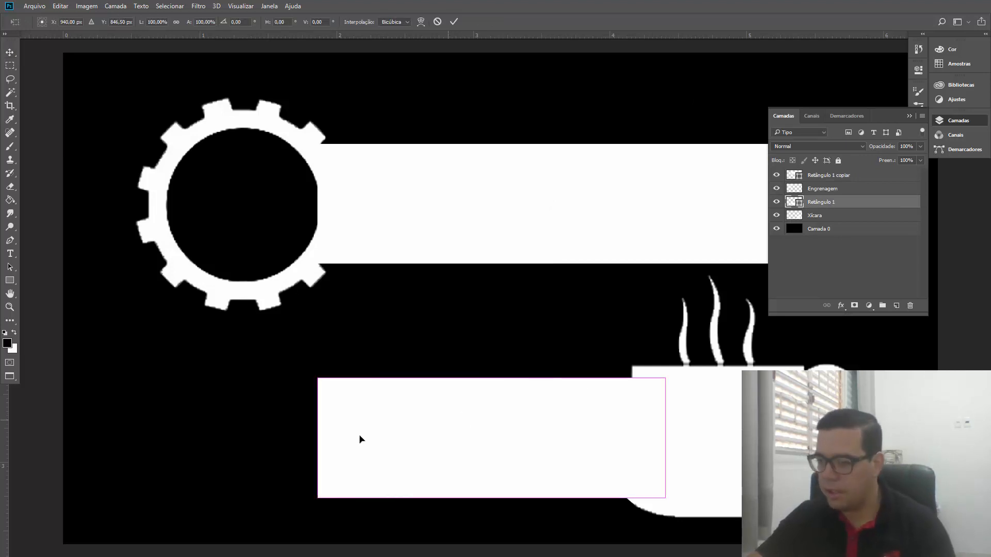
left_click_drag(316, 438, 179, 415)
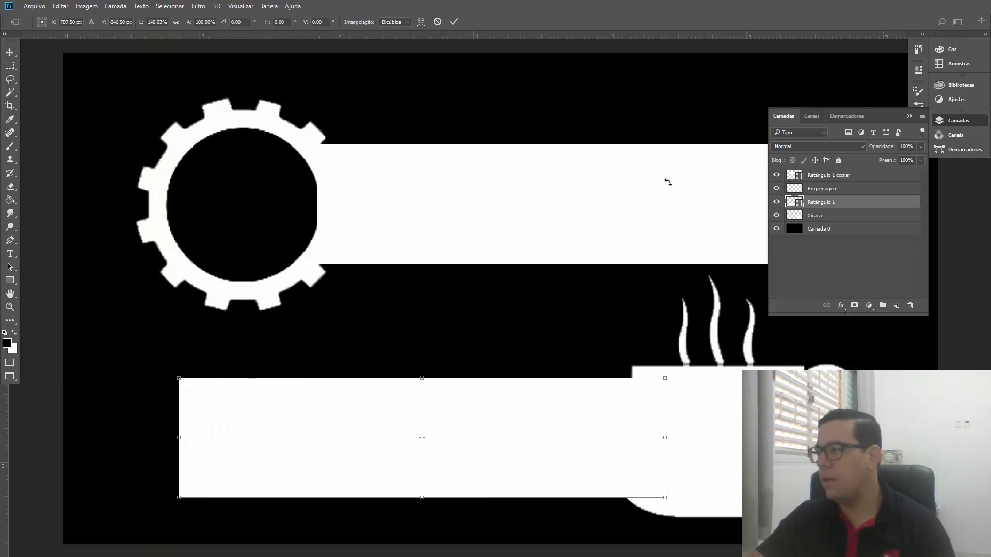
left_click(909, 117)
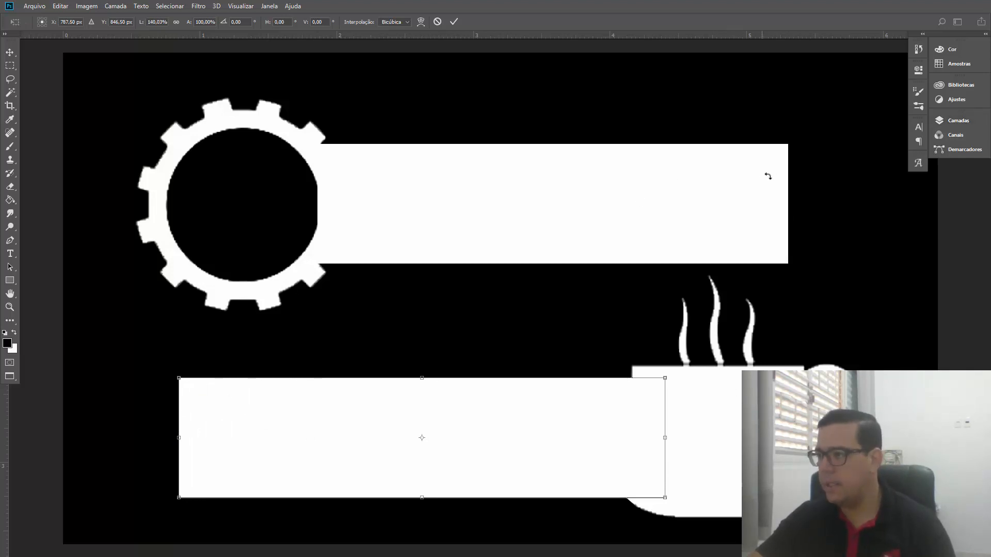
Pull the lower rectangle's upper-left corner inward to slant its left end, and apply the transform.
left_click(957, 125)
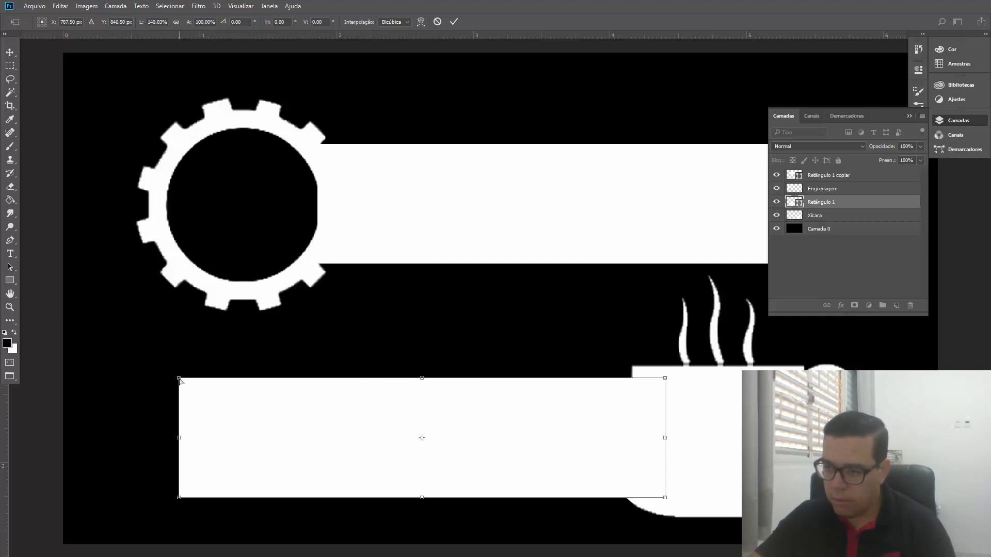
left_click_drag(187, 382, 244, 382)
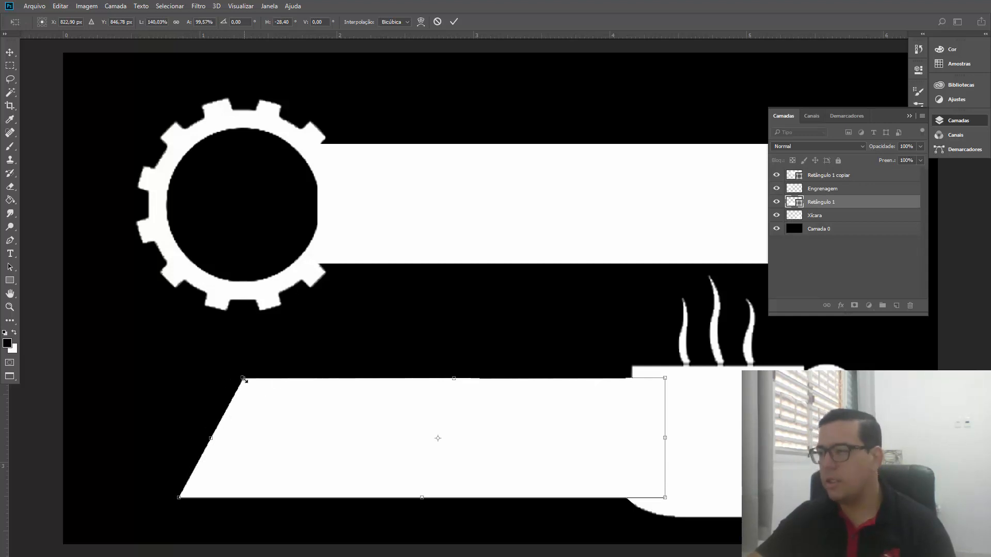
left_click(452, 24)
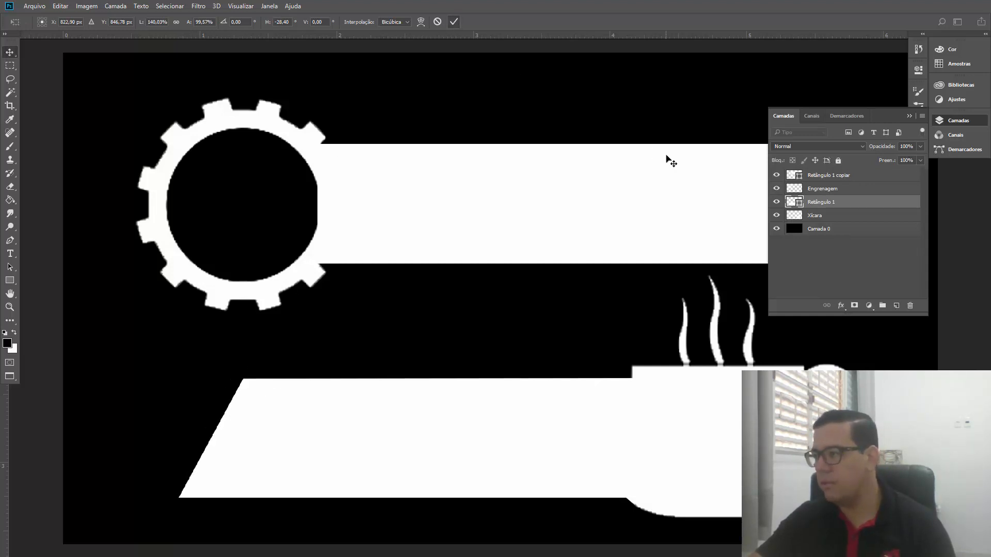
Pull the upper rectangle's upper-right corner inward horizontally to slant its right end, and apply the transform.
left_click(828, 175)
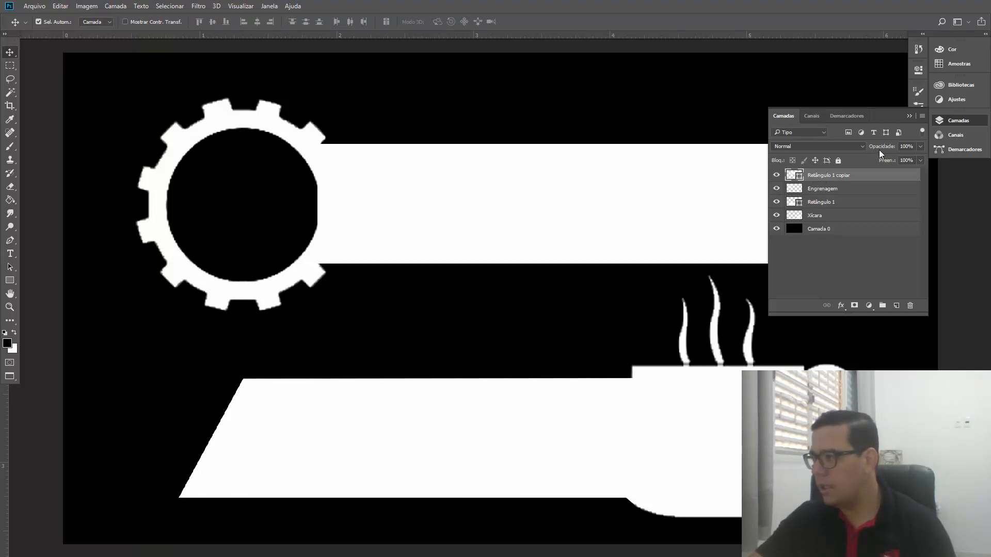
left_click(704, 186)
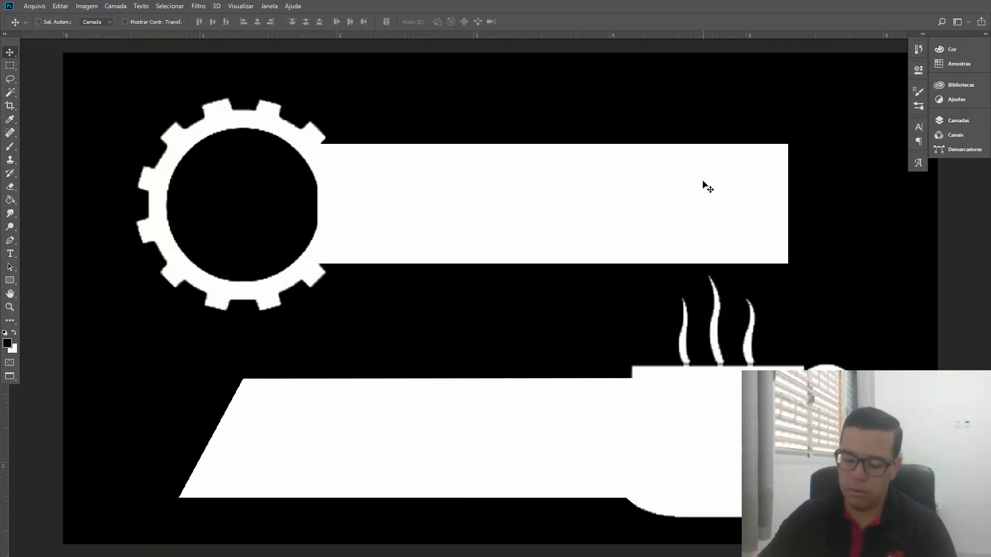
key("ctrl+t")
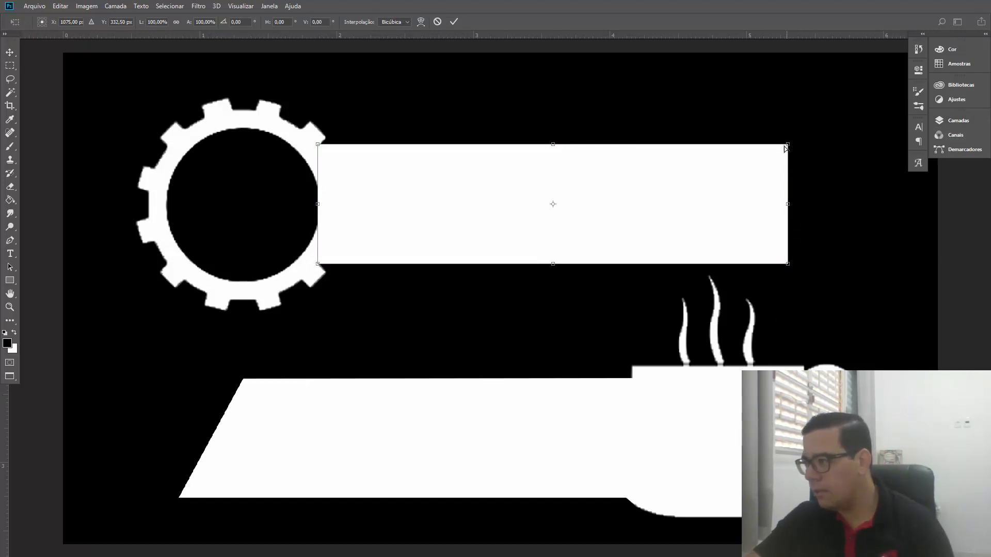
left_click_drag(784, 148, 732, 146)
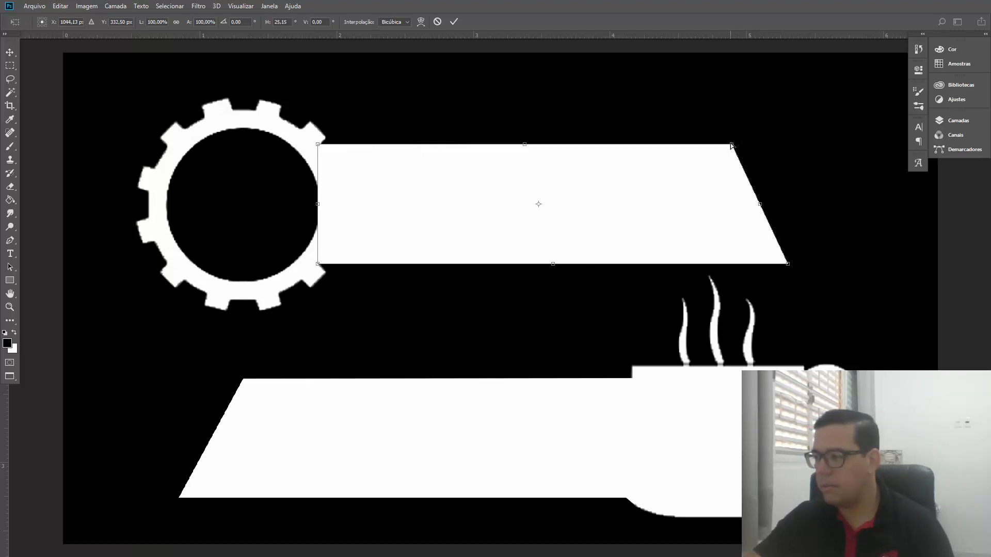
left_click(454, 21)
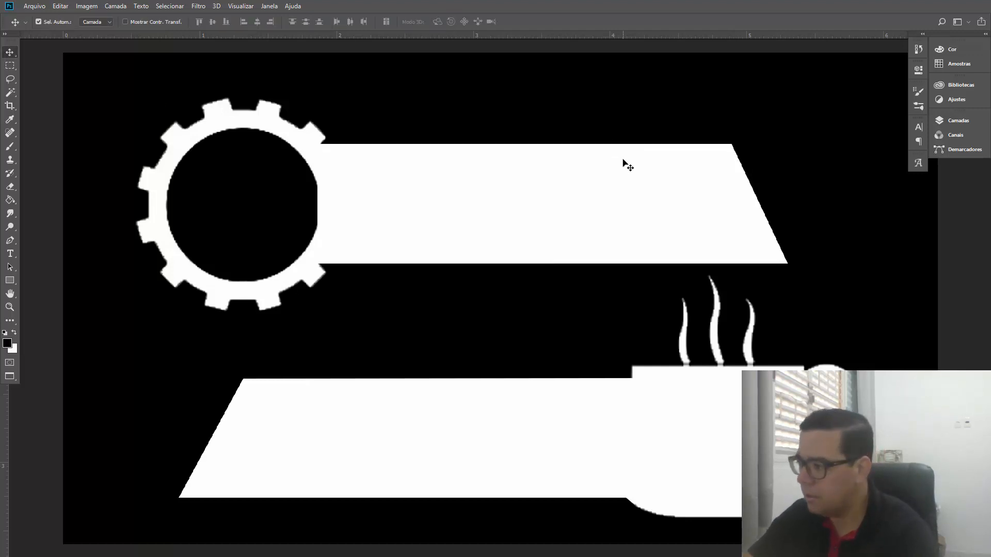
Load the outline of the Xícara layer's cup and steam as a selection.
left_click(953, 119)
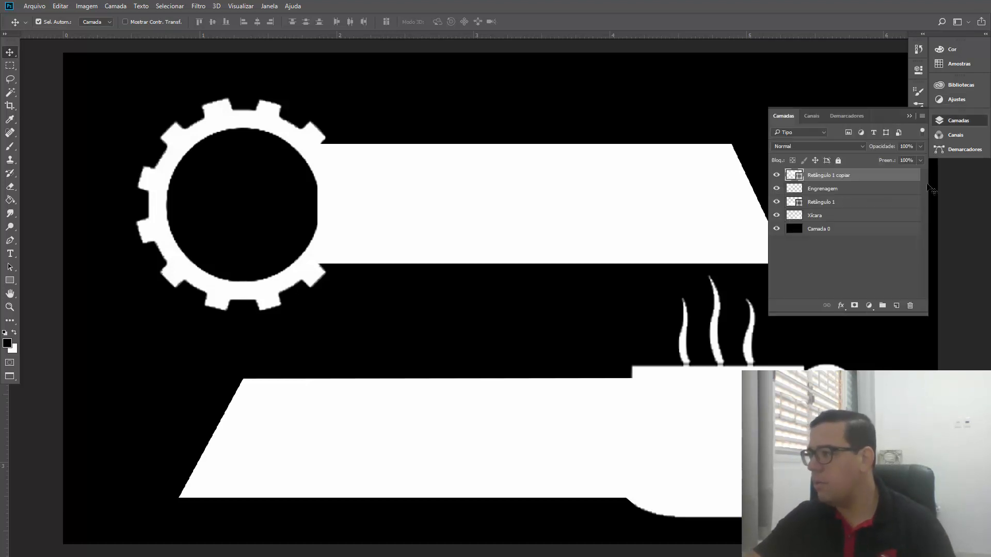
left_click(821, 214)
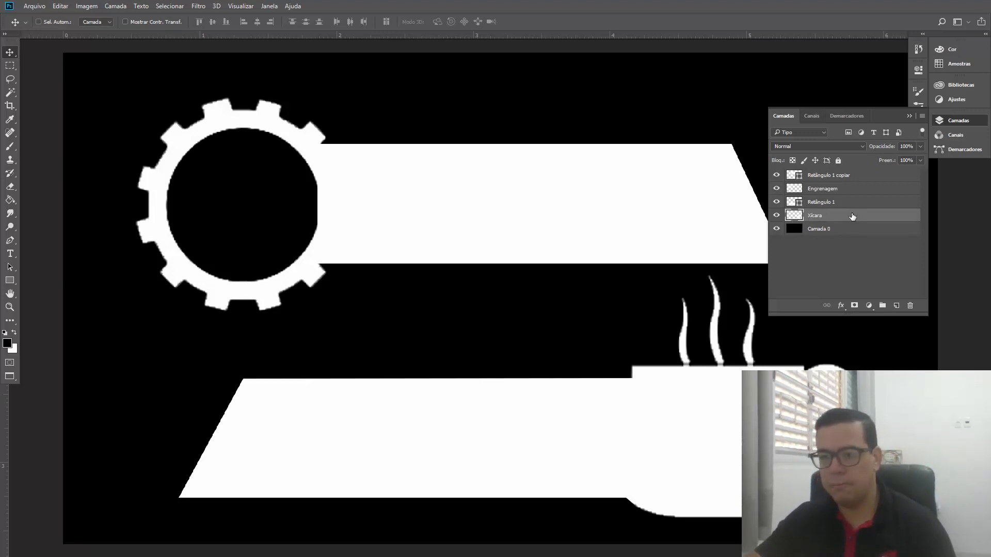
left_click(794, 217, "ctrl")
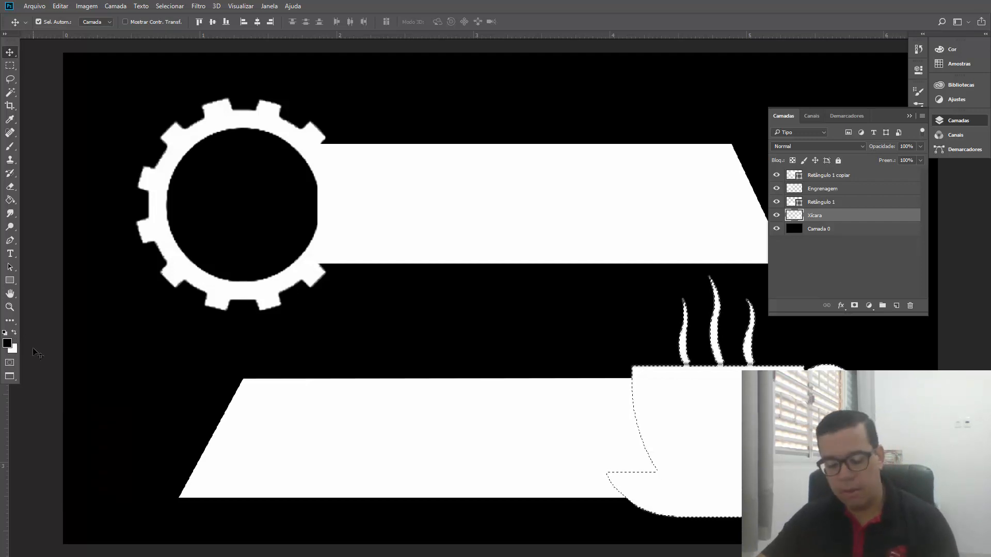
Fill the outlines of the Xícara and Engrenagem layers with white as the foreground colour, clearing each selection.
key("x")
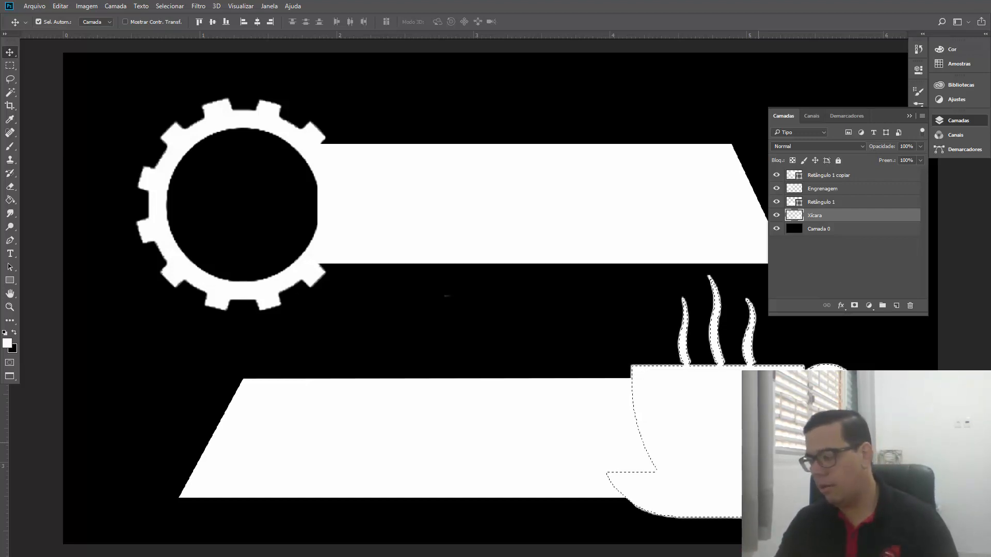
key("ctrl+d")
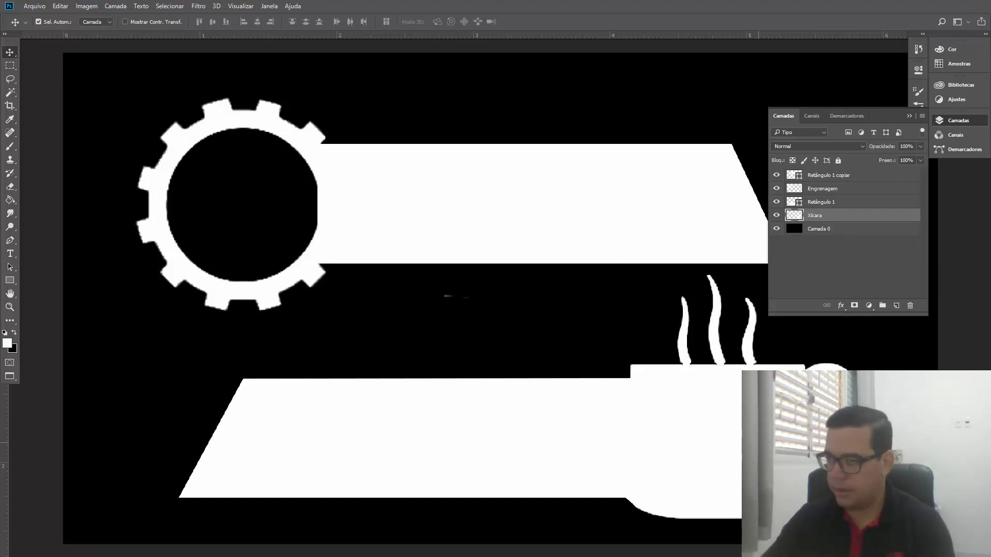
left_click(814, 191)
left_click(797, 191, "ctrl")
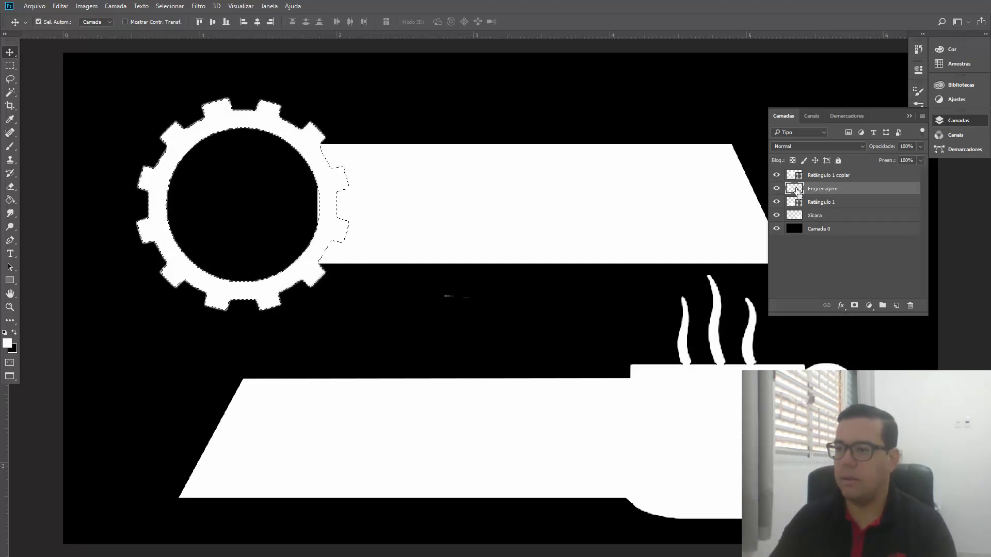
key("ctrl+d")
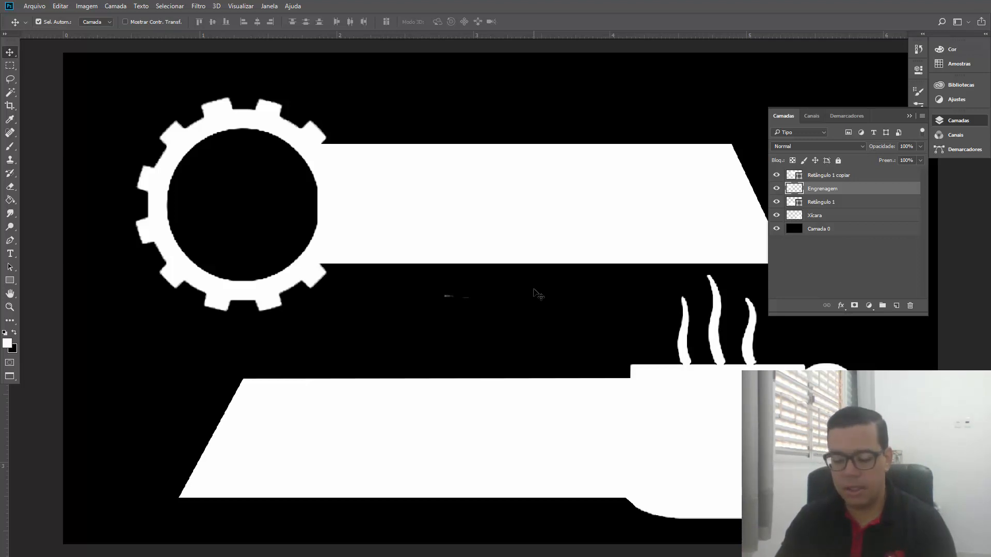
Erase the stray white mark in the black gap between the two banners, working on the Xícara layer.
key("e")
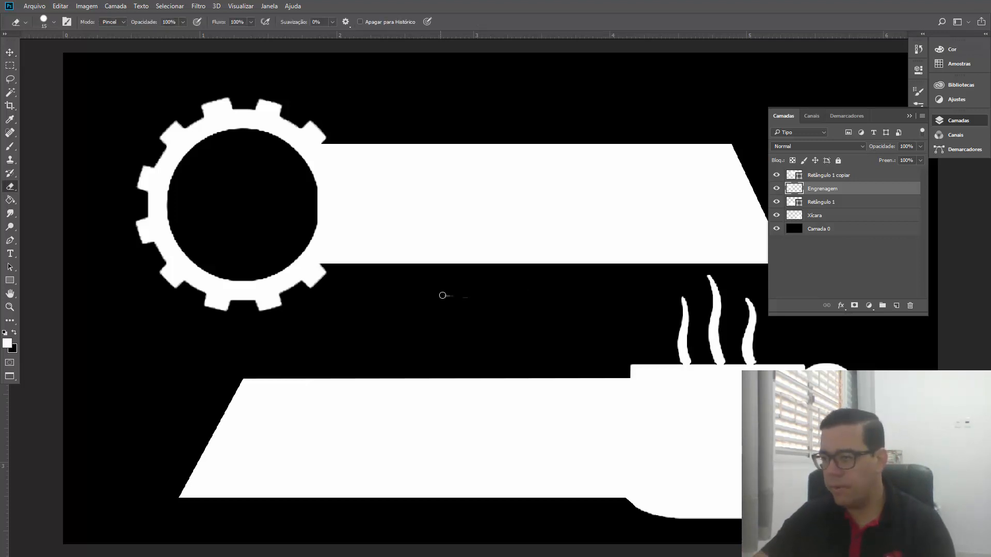
left_click(817, 218)
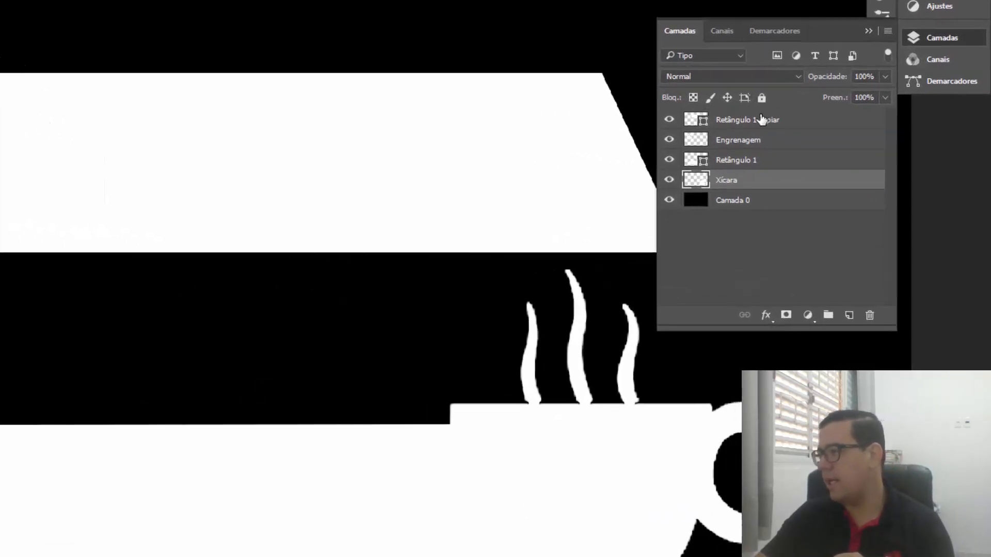
Rasterize the Retângulo 1 copiar layer and erase its overhang inside the gear's round opening.
left_click(761, 123)
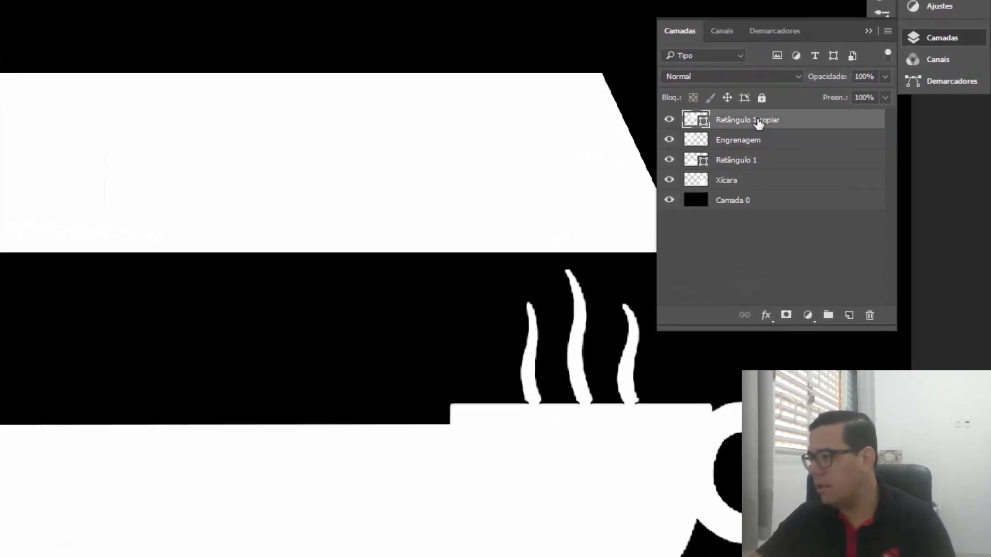
right_click(806, 121)
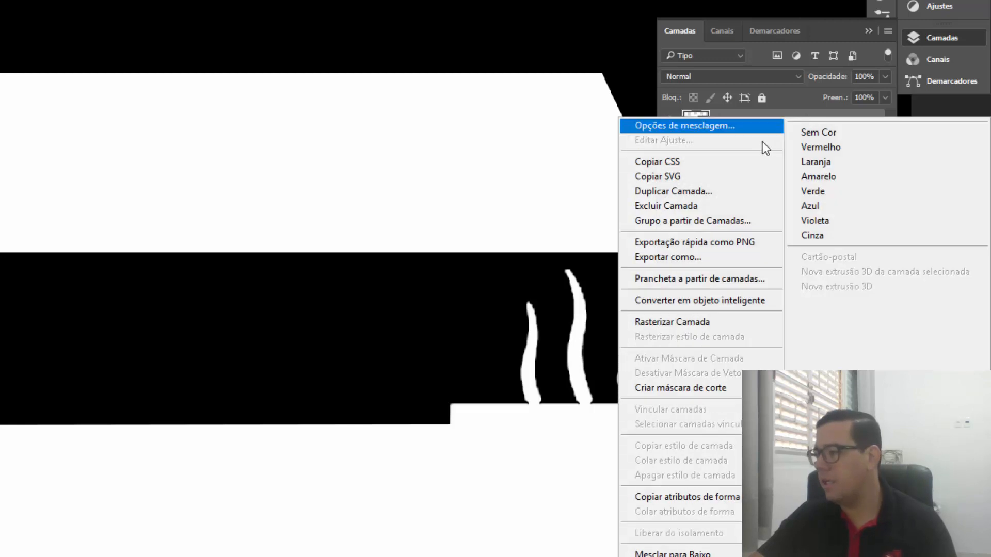
left_click(692, 320)
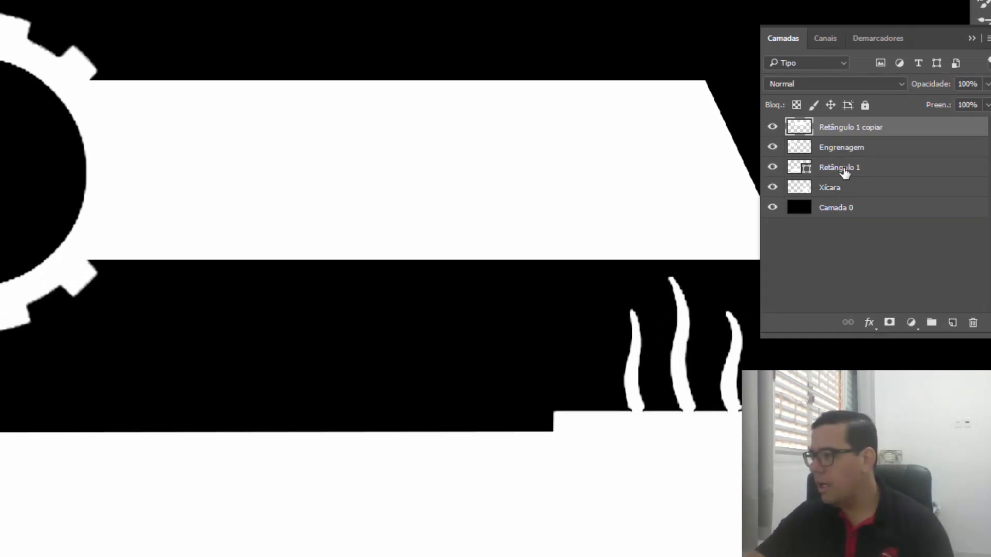
Rasterize the Retângulo 1 layer that forms the lower banner.
left_click(893, 170)
right_click(872, 170)
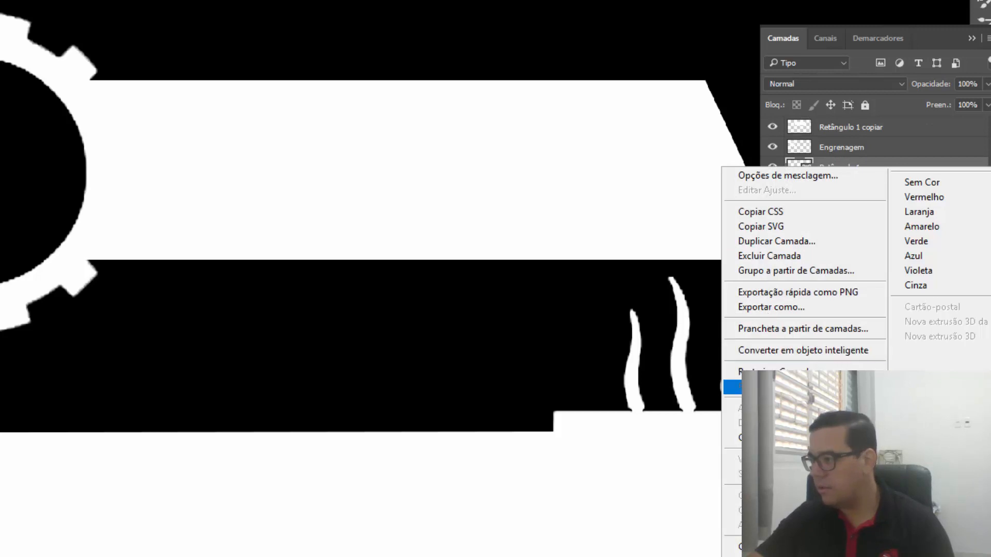
left_click(802, 350)
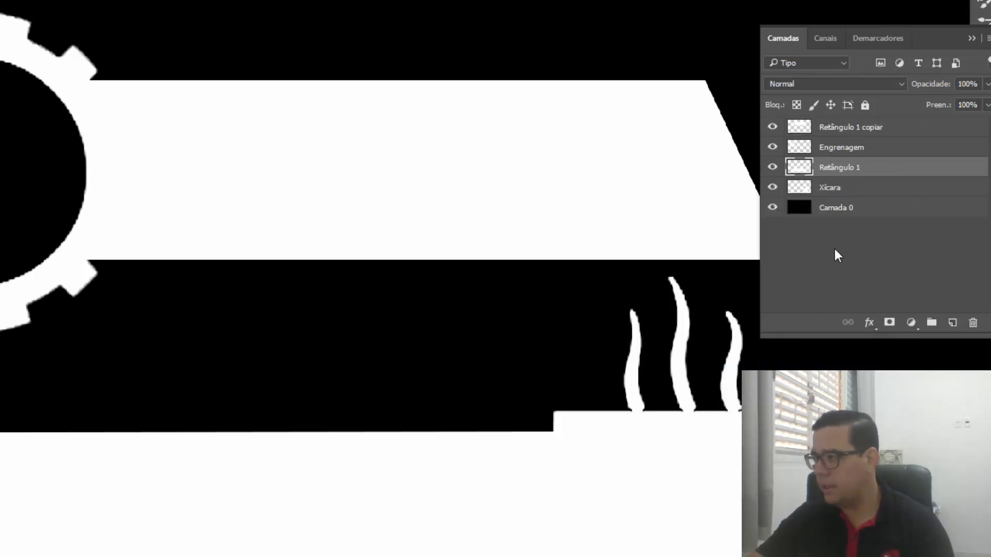
left_click(971, 38)
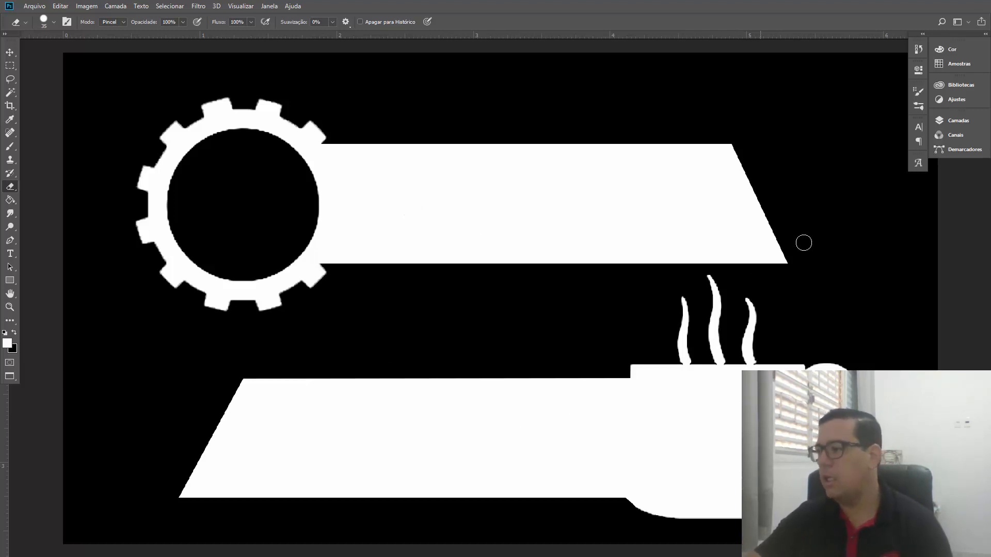
Merge the Retângulo 1 copiar, Engrenagem, Retângulo 1 and Xícara layers into one, and check it by toggling its visibility.
left_click(951, 120)
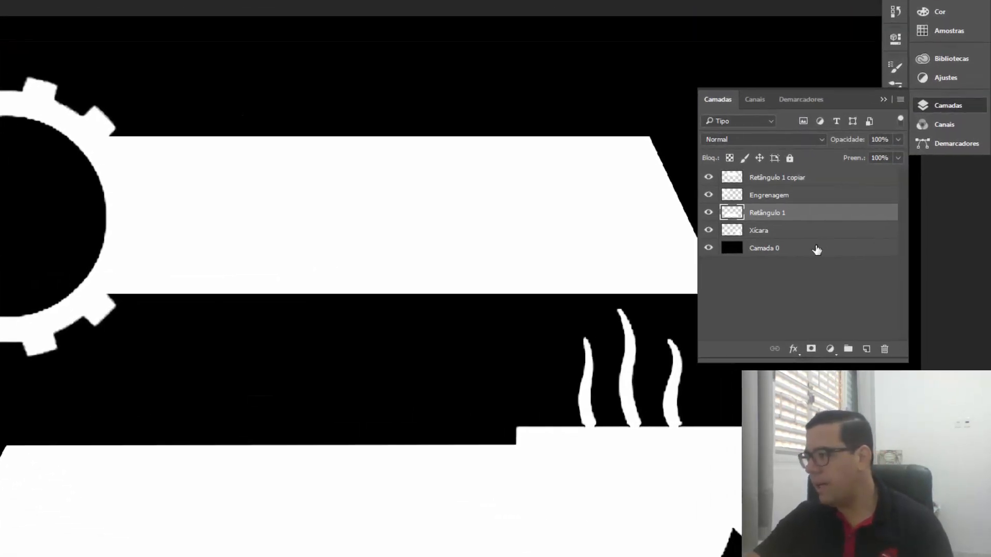
left_click(775, 179)
left_click(770, 239, "shift")
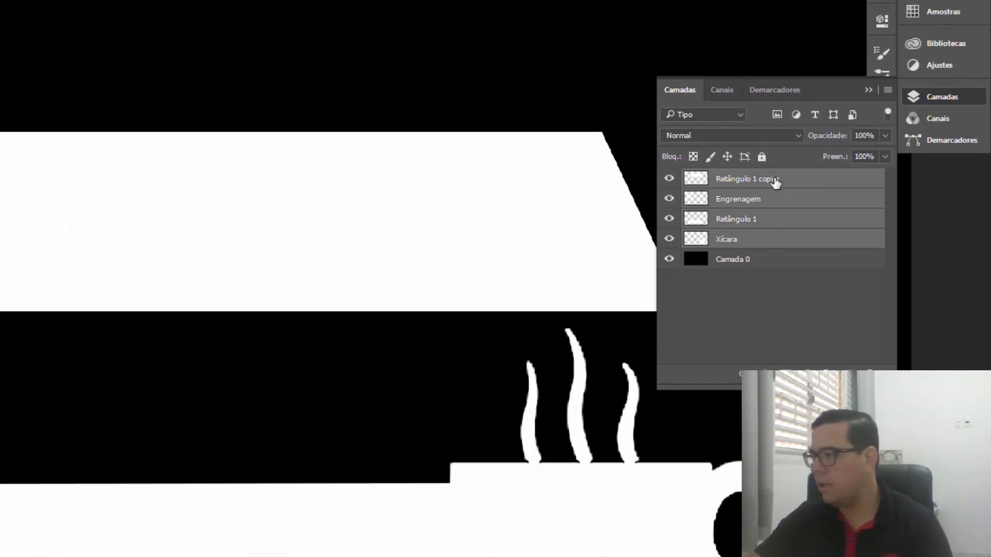
right_click(776, 247)
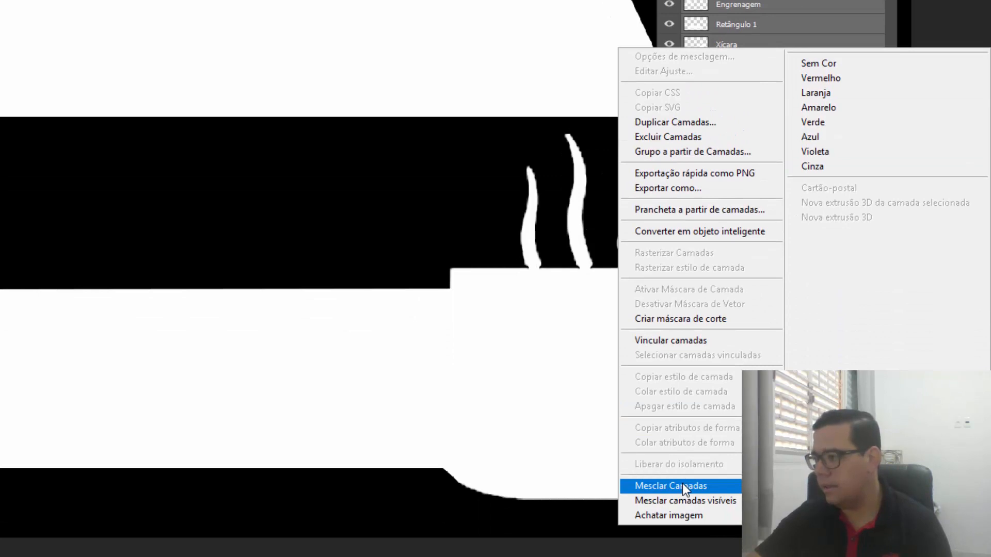
left_click(682, 484)
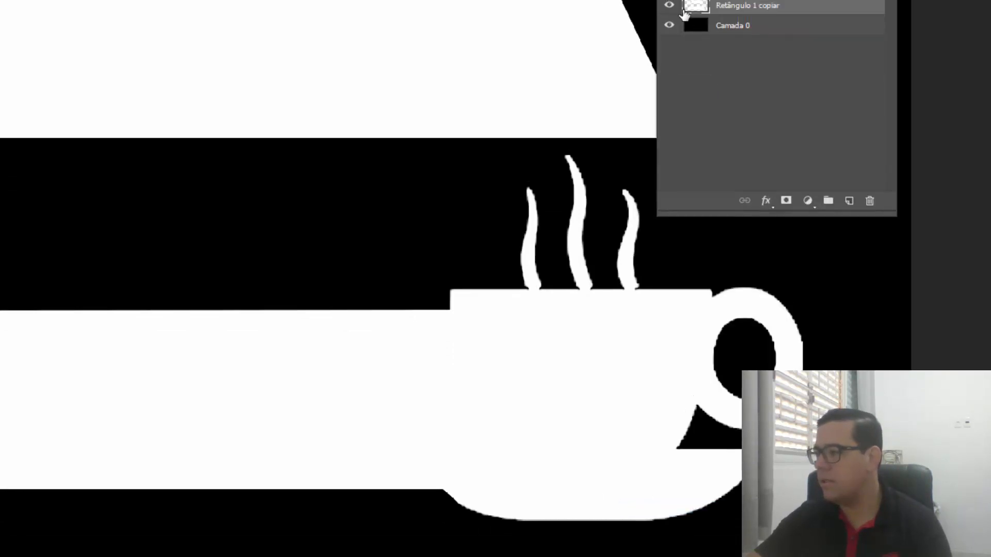
left_click(670, 143)
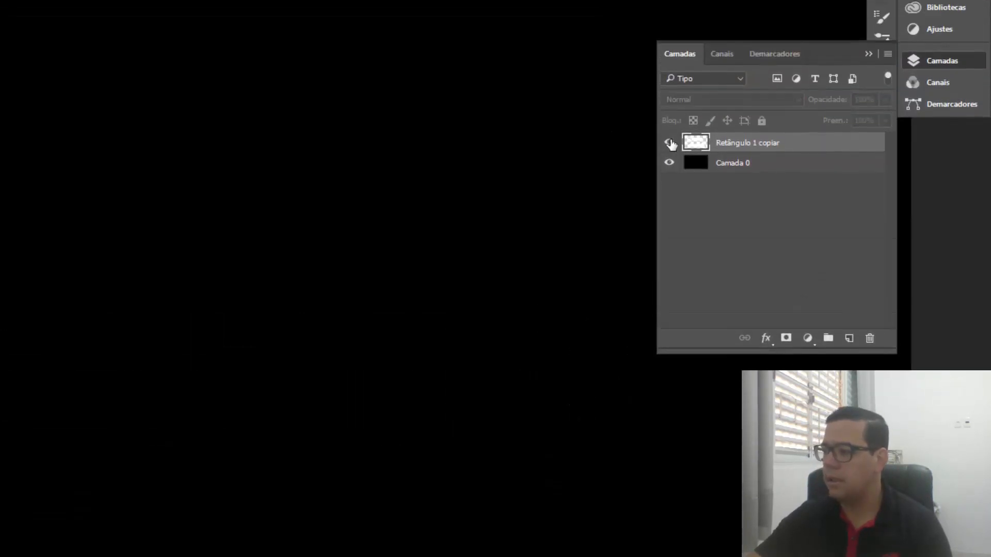
left_click(669, 143)
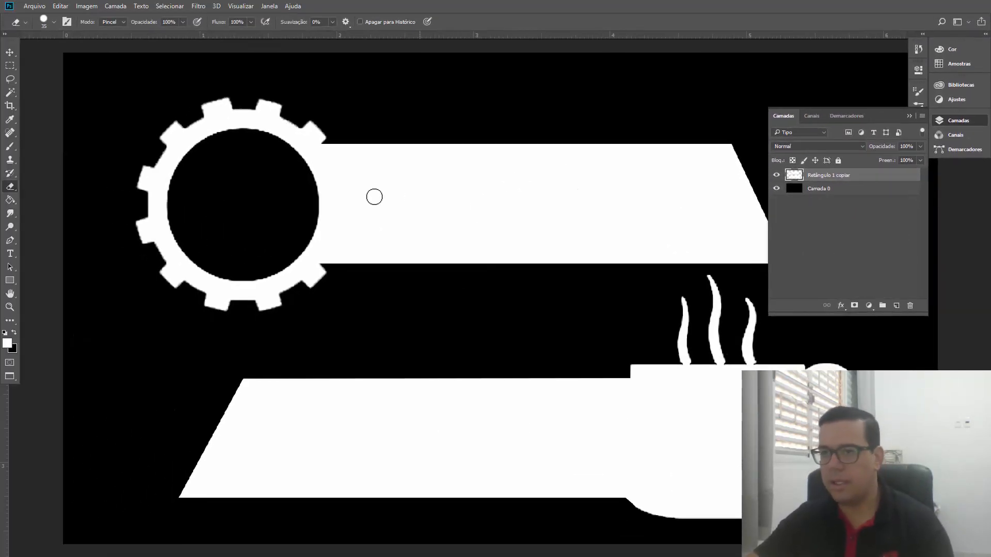
Add the text DESENVOLVIMENTO over the upper banner in HandVetica Regular at 30 pt.
left_click(16, 256)
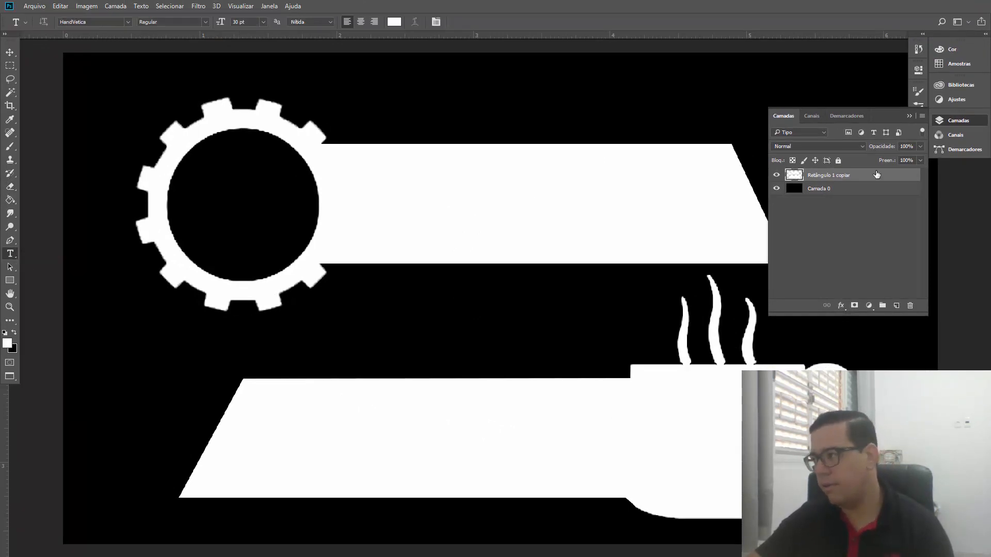
left_click(518, 253)
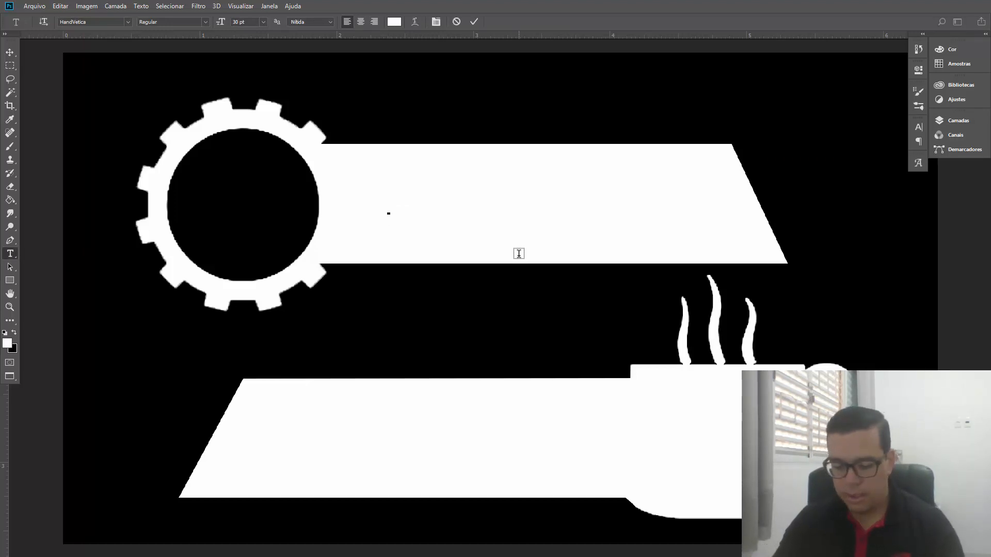
type("Seu no")
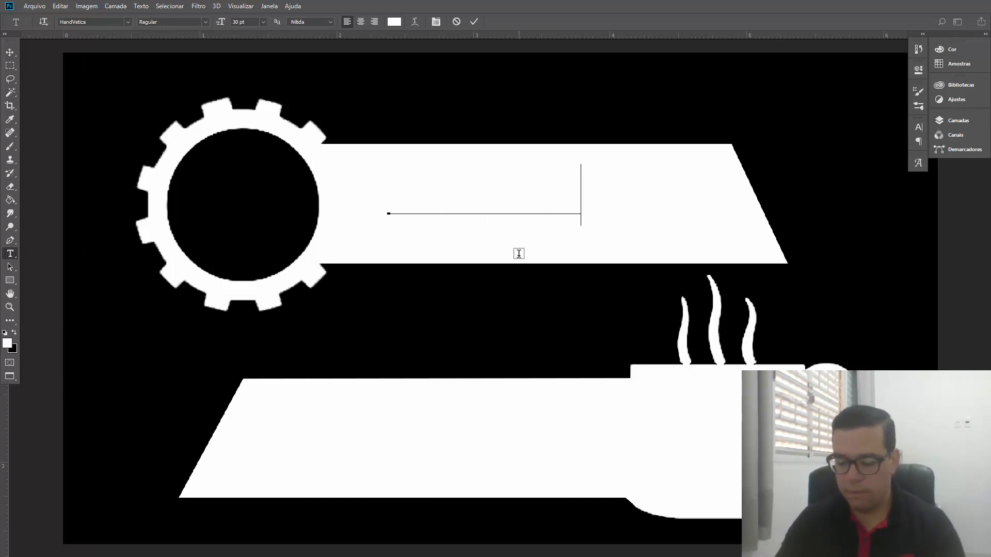
type("aria e Café")
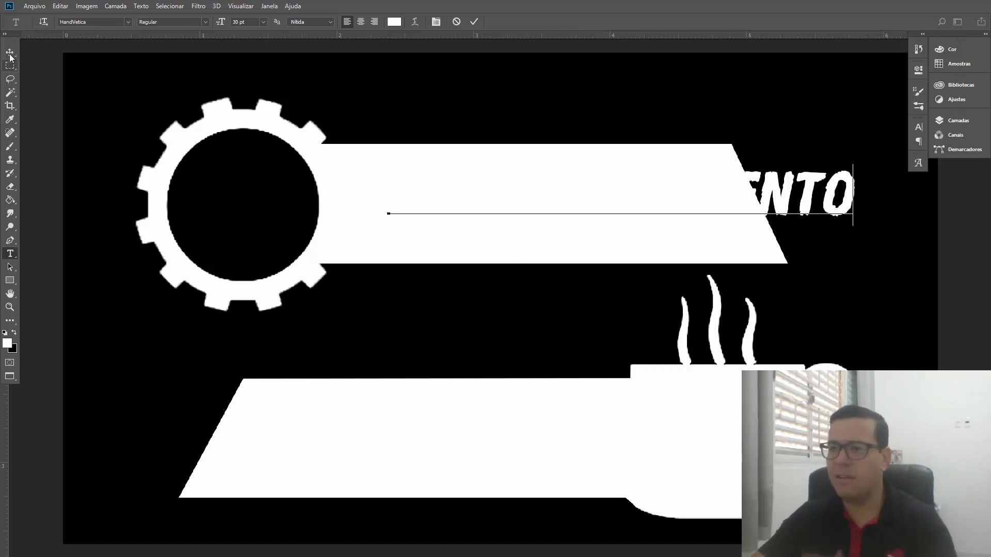
key("ctrl+Return")
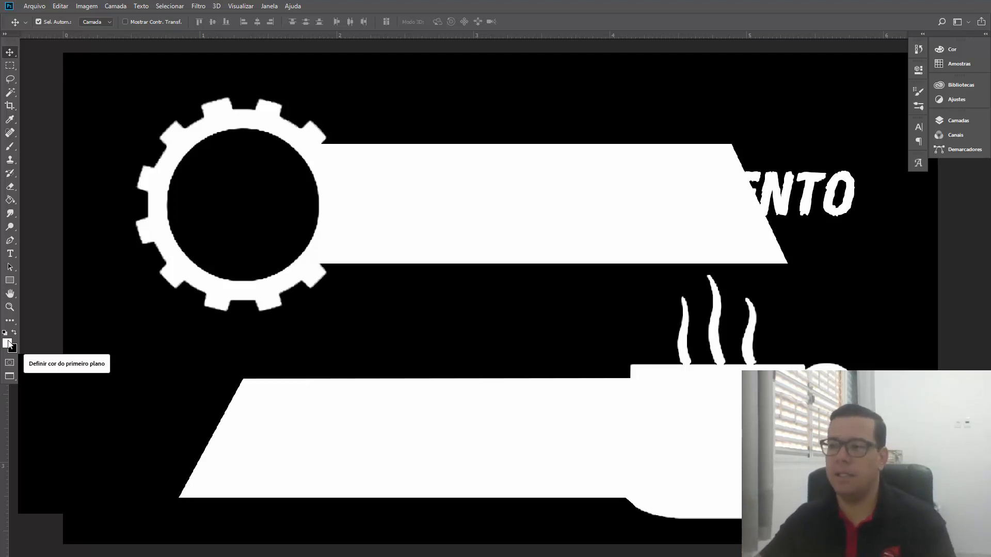
Set the DESENVOLVIMENTO text colour to black (000000) and move the text closer to the gear.
left_click(919, 127)
left_click(888, 190)
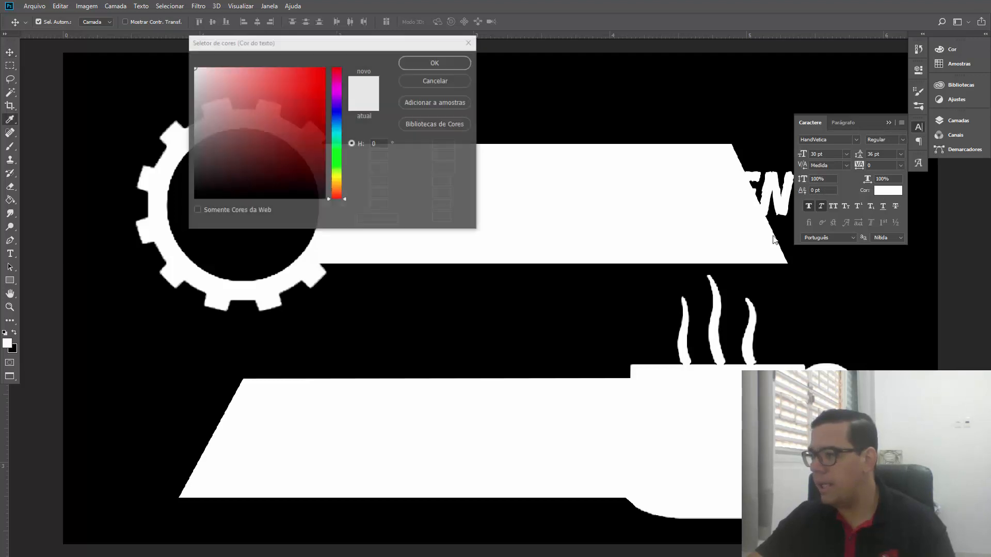
left_click(162, 221)
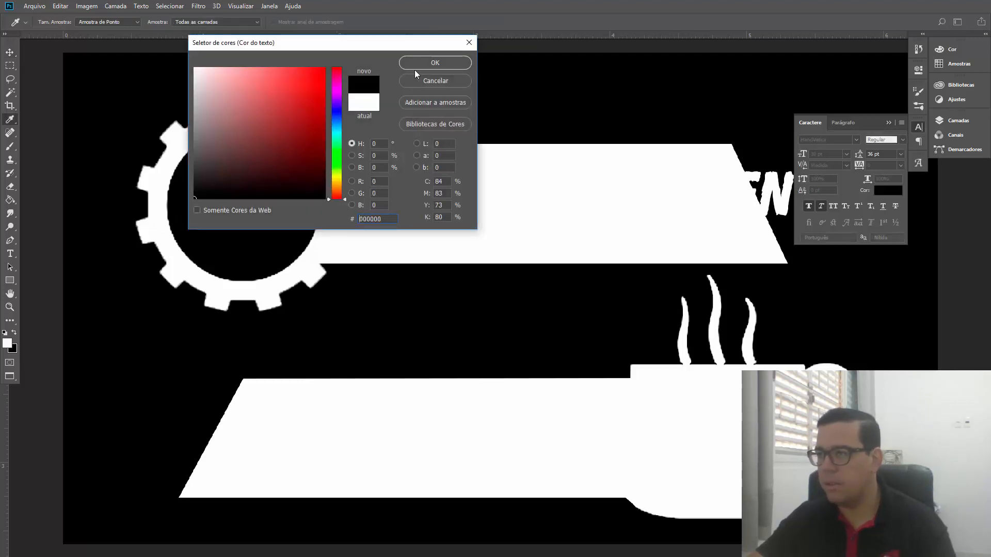
left_click(429, 63)
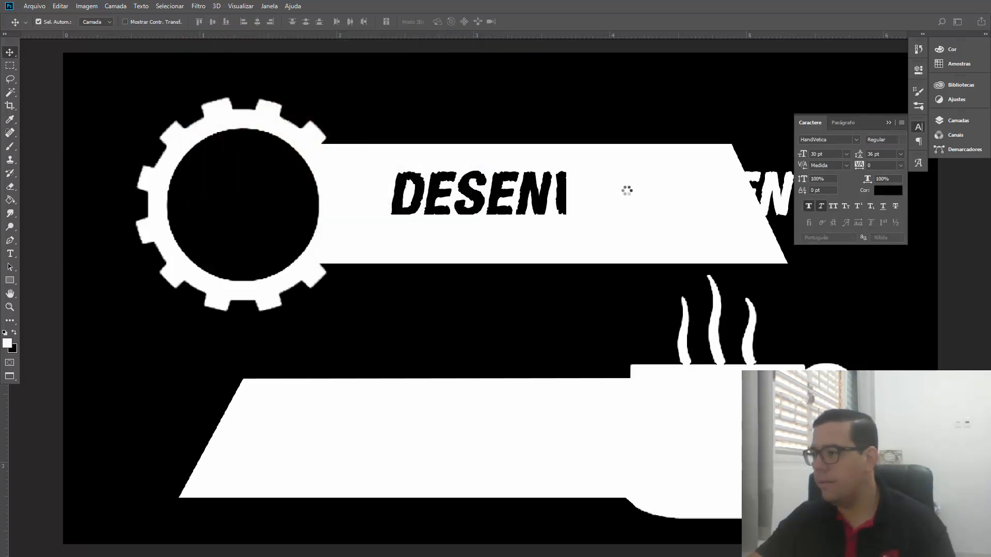
left_click_drag(564, 198, 499, 217)
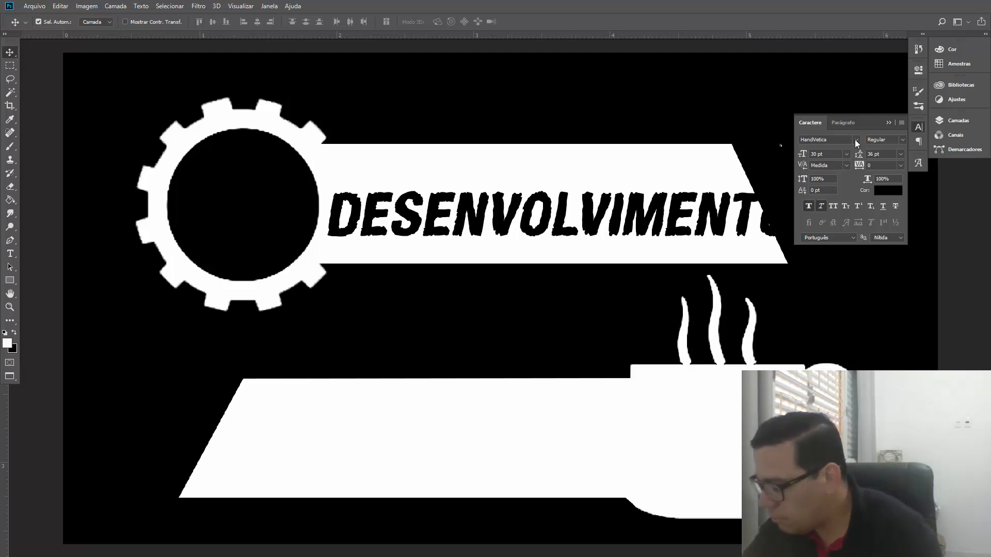
Restyle the DESENVOLVIMENTO text in FFF Tusj Bold at 16 pt without faux bold or italic, and place it mid-height on the upper banner.
left_click(855, 139)
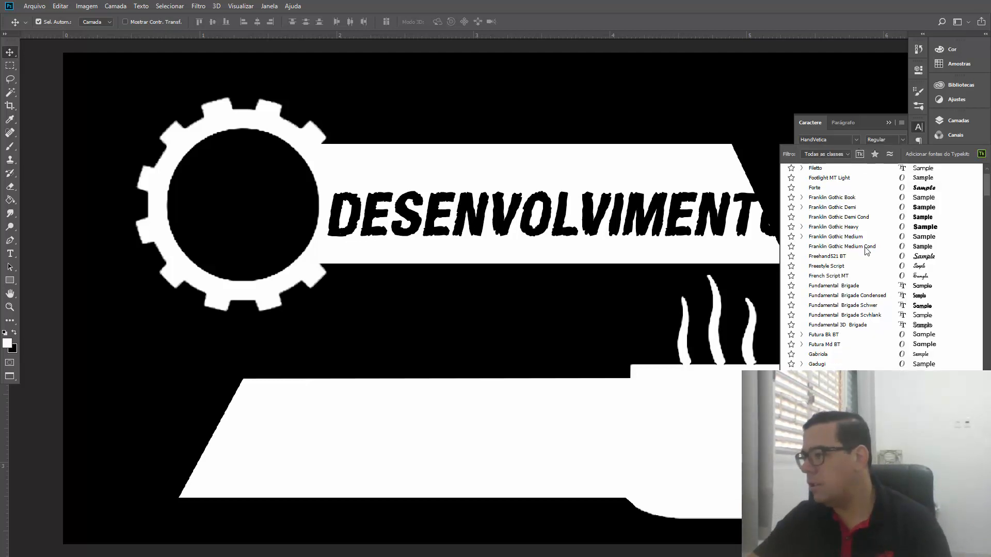
left_click(918, 256)
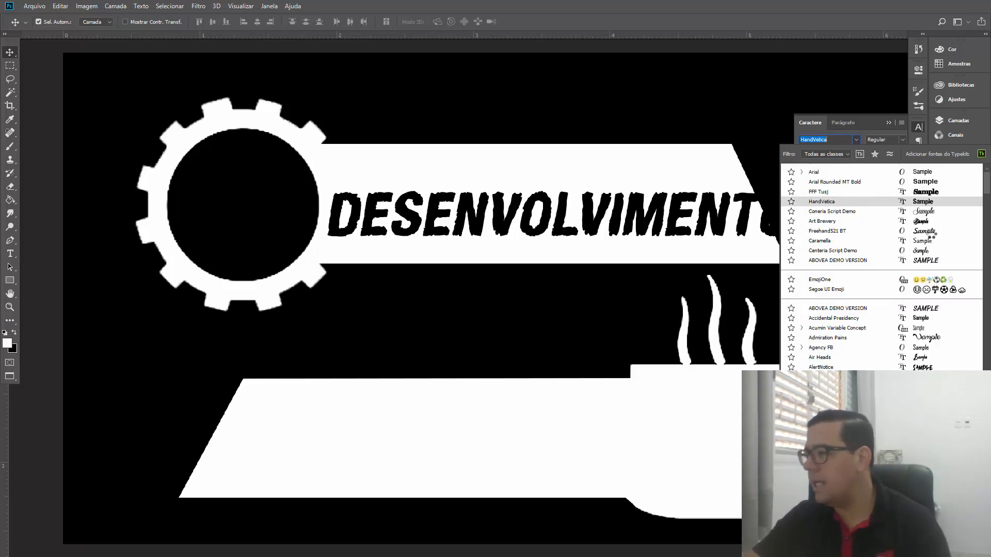
key("Up")
key("Up")
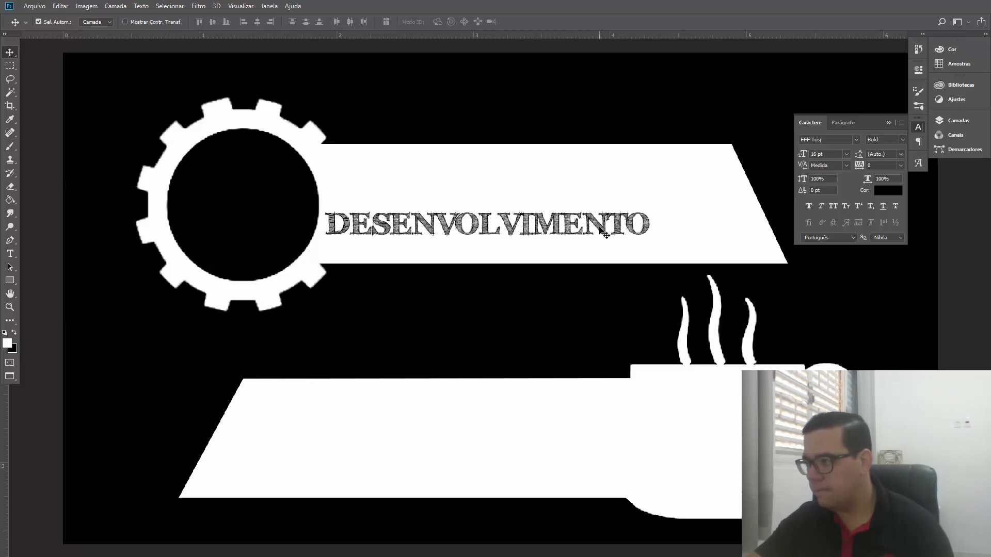
left_click_drag(606, 235, 637, 218)
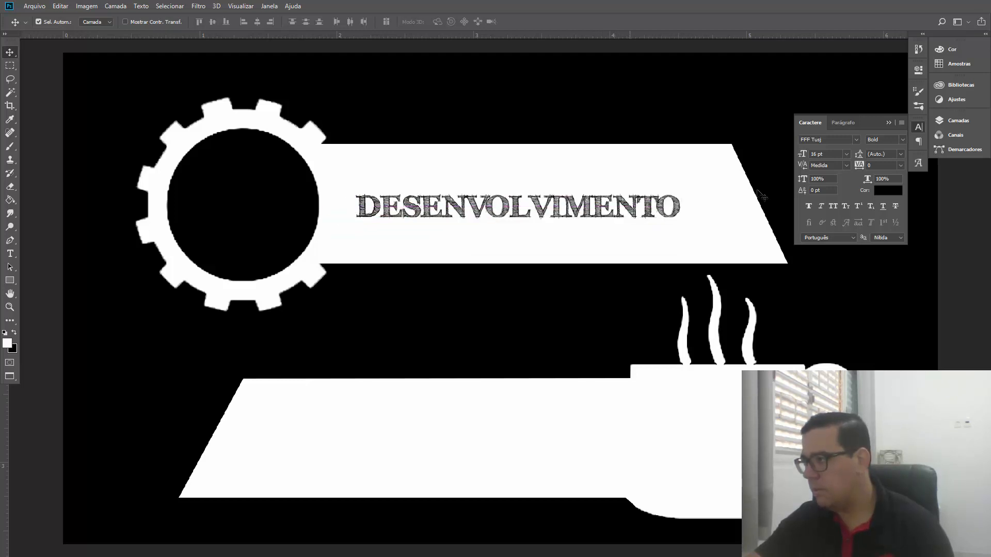
Try the DESENVOLVIMENTO text at 24 pt, shift it toward the gear, and set its size to 18 pt.
left_click(846, 155)
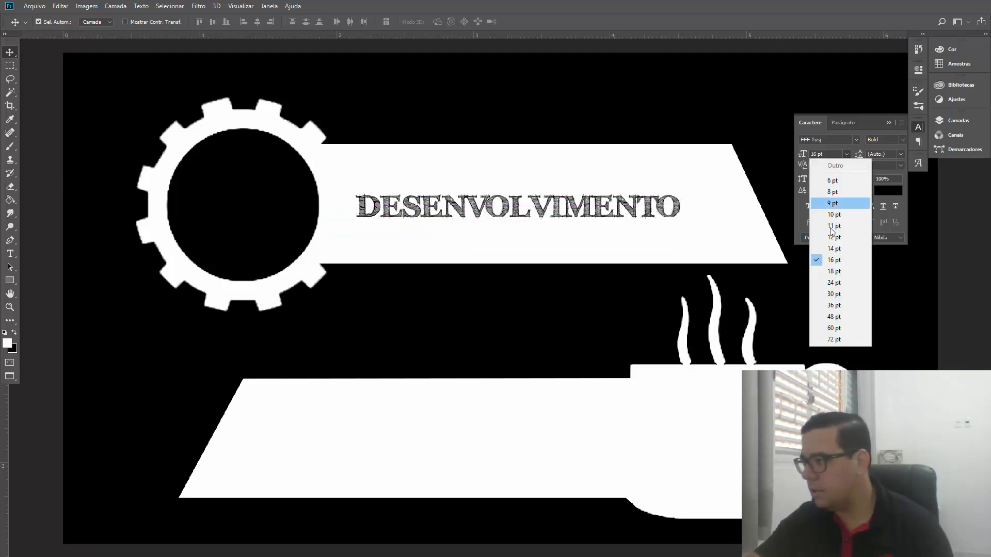
left_click(830, 282)
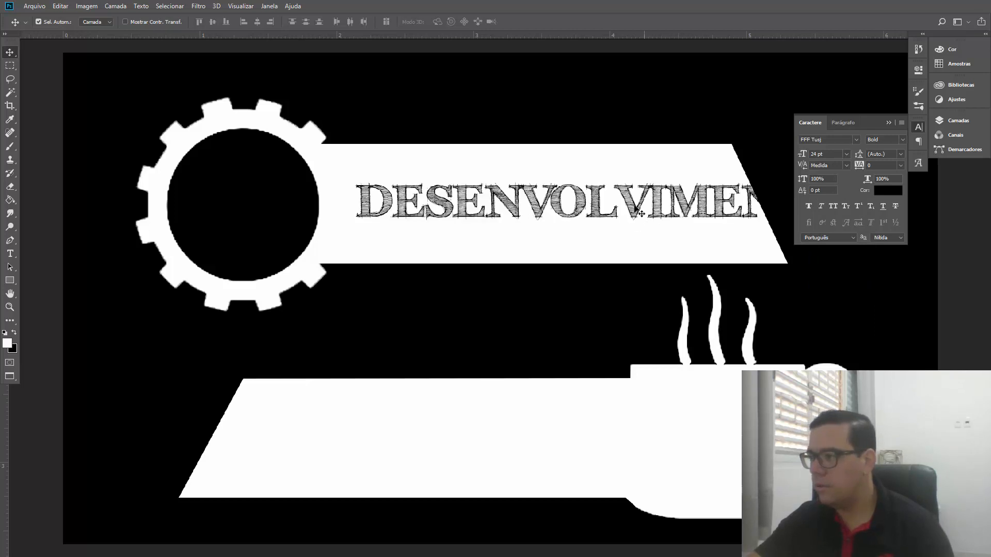
left_click_drag(607, 219, 570, 229)
left_click(847, 156)
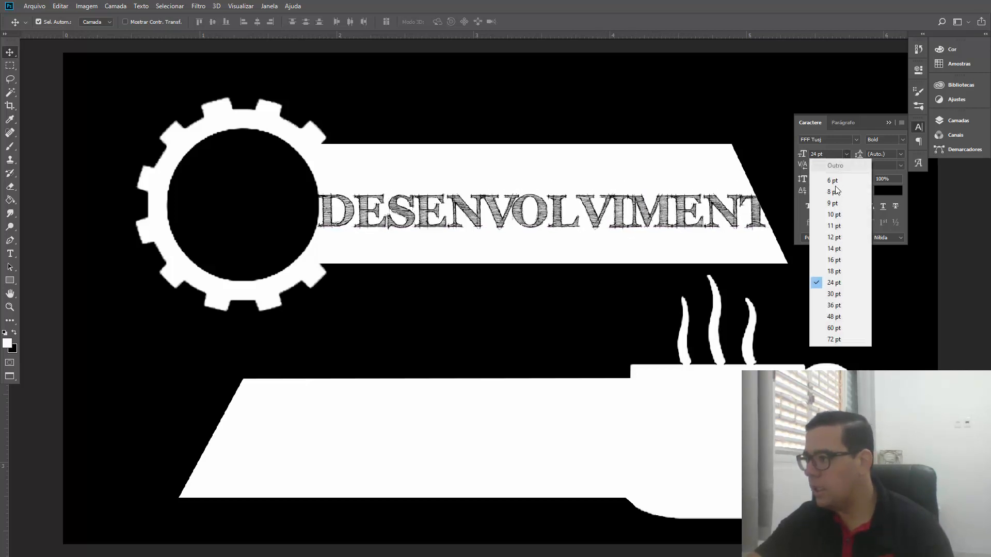
left_click(828, 270)
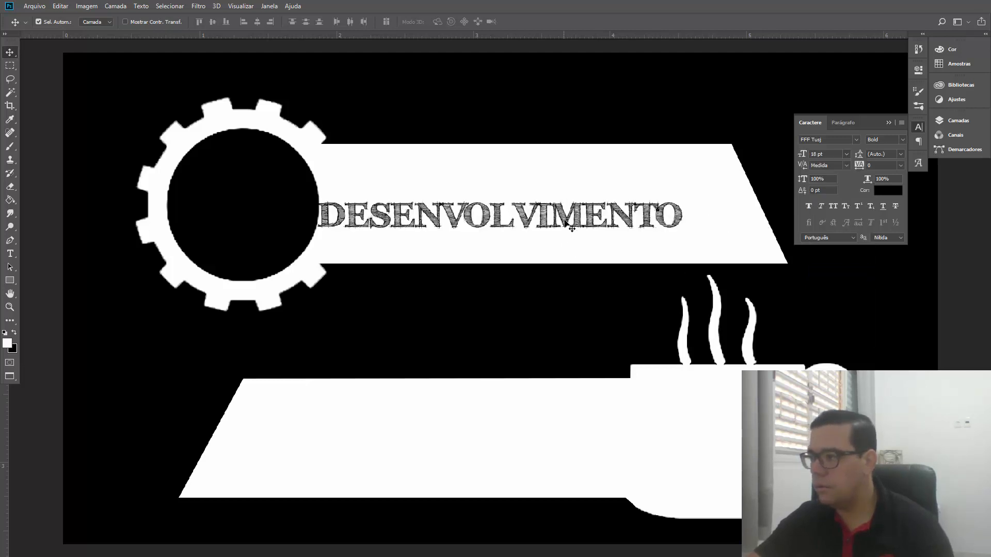
Centre DESENVOLVIMENTO at mid-height of the upper banner and add the text DE SOFTWARE on the lower banner in FFF Tusj Bold, 18 pt.
mouse_move(594, 225)
left_mouse_down()
mouse_move(601, 210)
mouse_move(592, 219)
left_mouse_up()
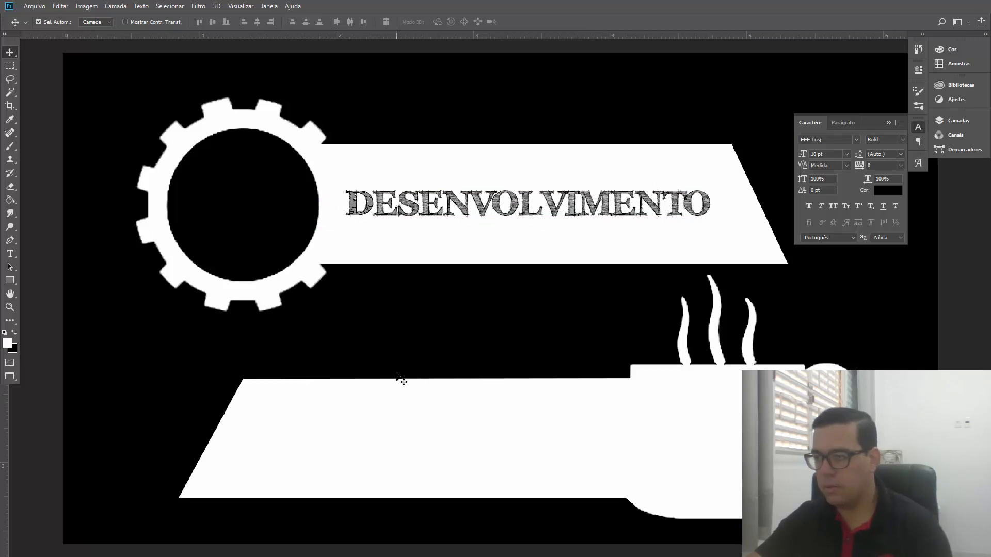
key("t")
left_click(302, 442)
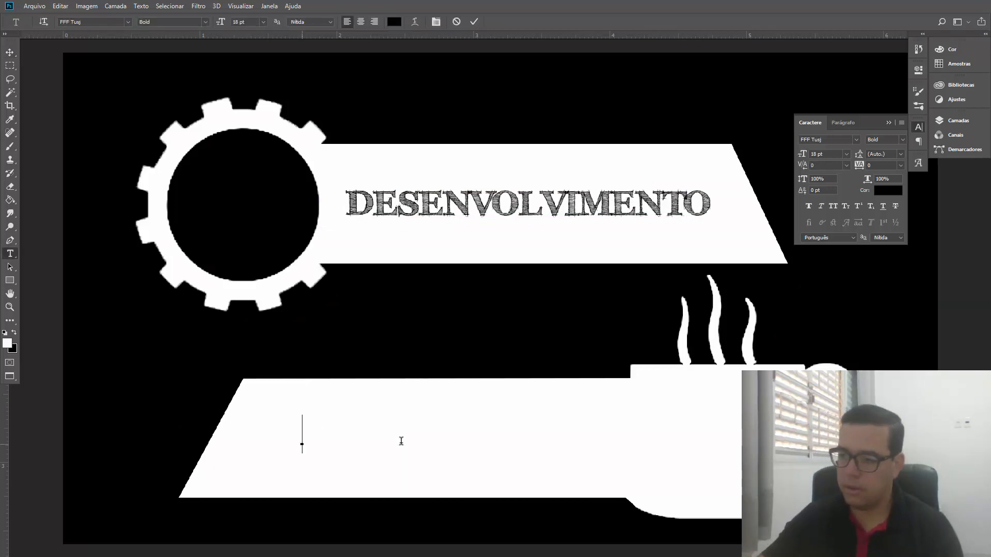
type("DES")
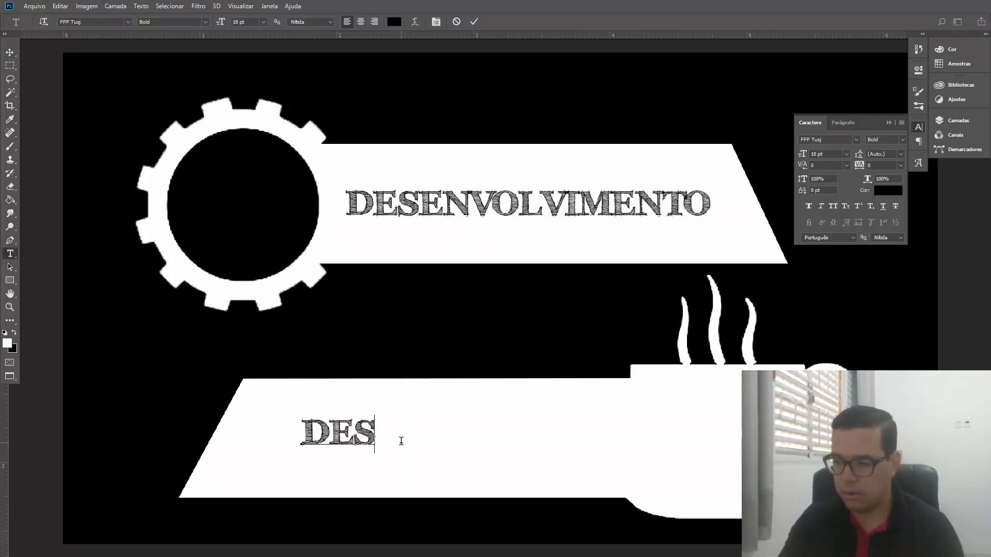
key("BackSpace")
type("SOFT")
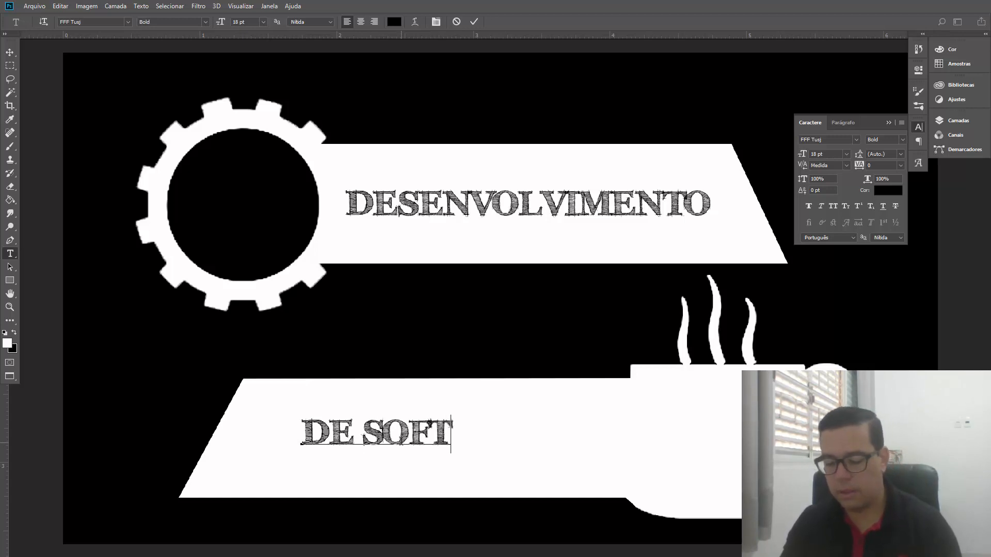
type("WARE")
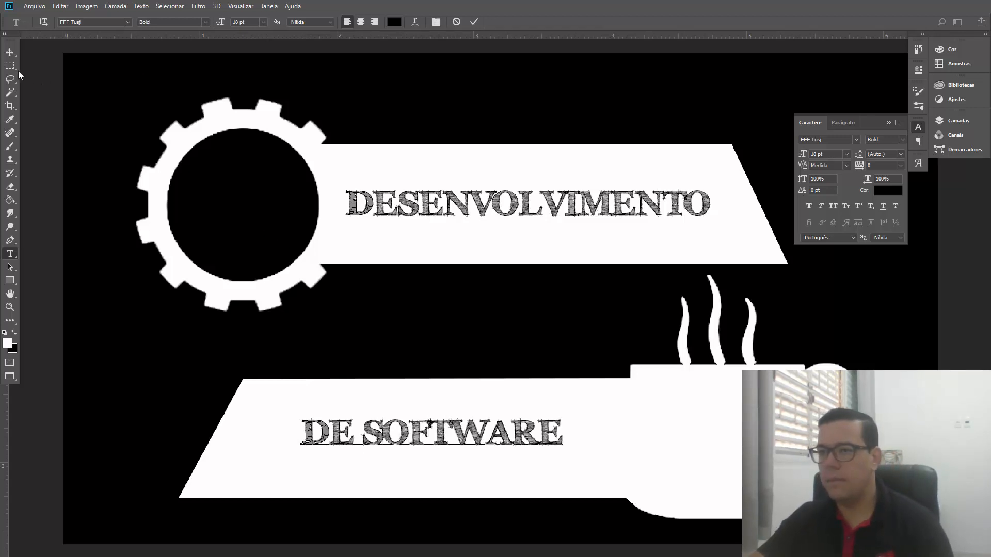
left_click(10, 52)
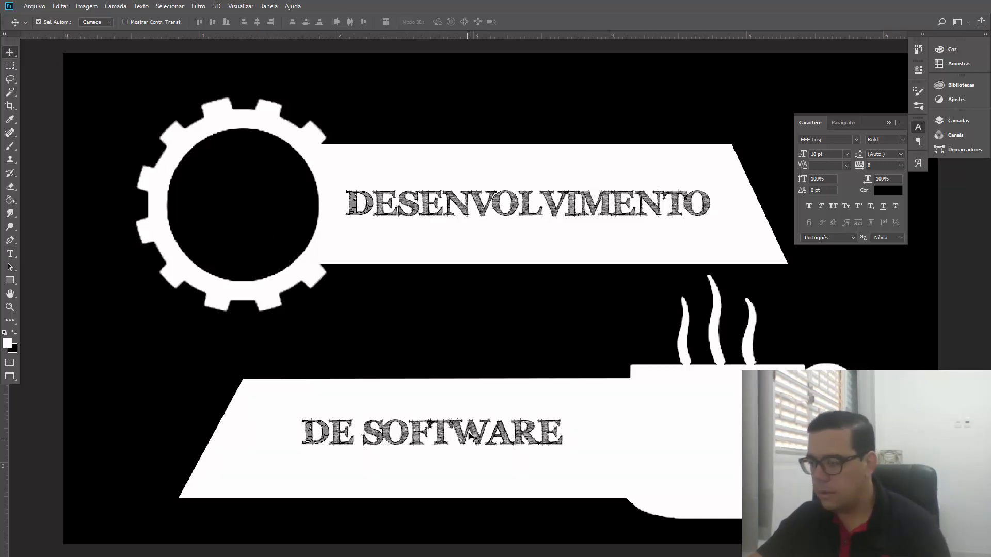
Set the DE SOFTWARE text to 30 pt and place it mid-height on the lower banner, between the slanted edge and the cup.
mouse_move(457, 439)
left_mouse_down()
mouse_move(421, 443)
mouse_move(443, 439)
left_mouse_up()
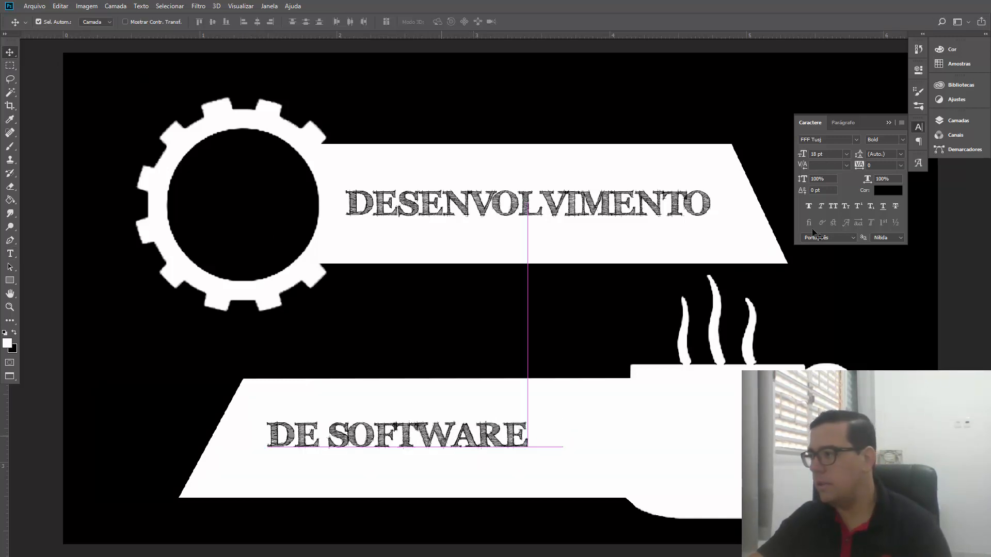
left_click(847, 155)
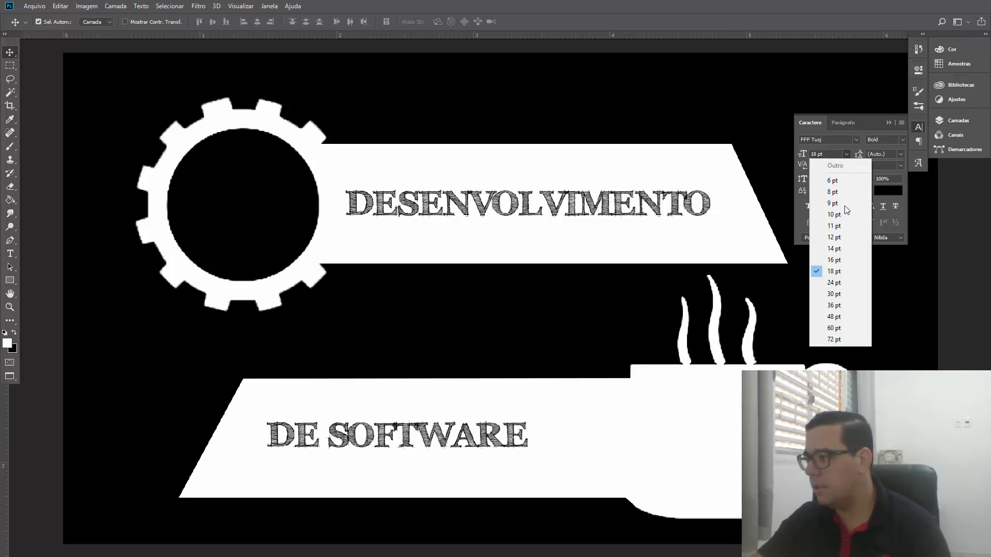
left_click(838, 298)
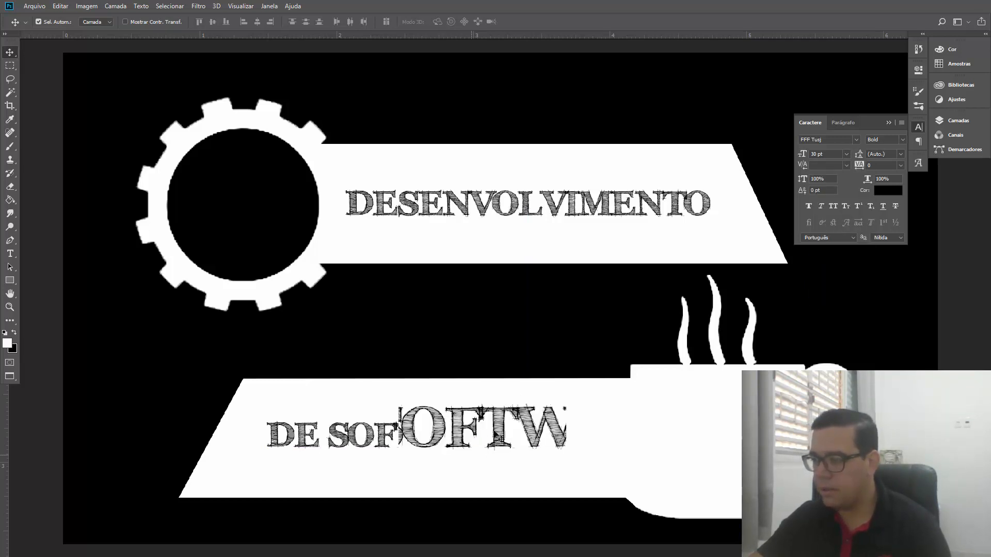
left_click_drag(497, 444, 474, 446)
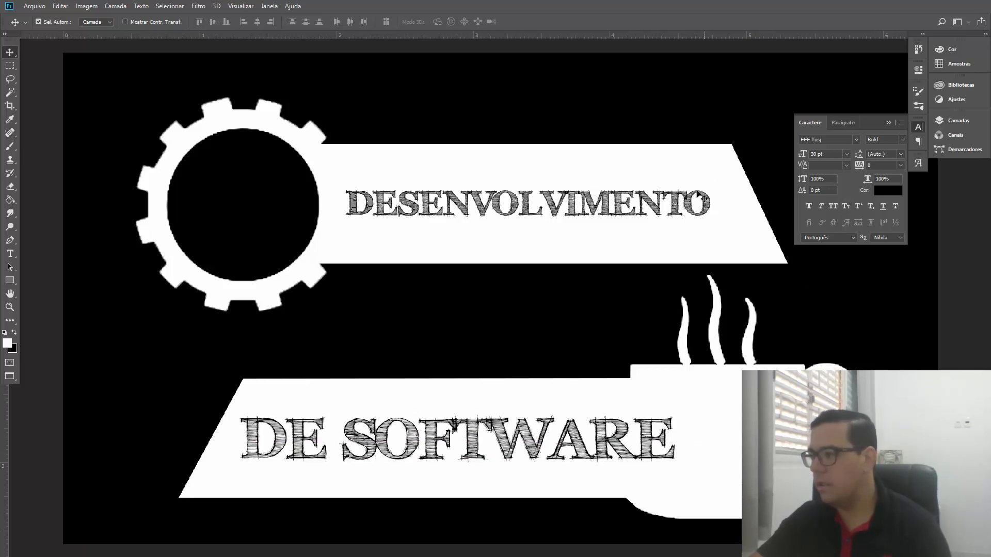
Set the DESENVOLVIMENTO text to 20 pt and shift it slightly toward the gear within the upper banner.
left_click(832, 154)
type("20")
key("Return")
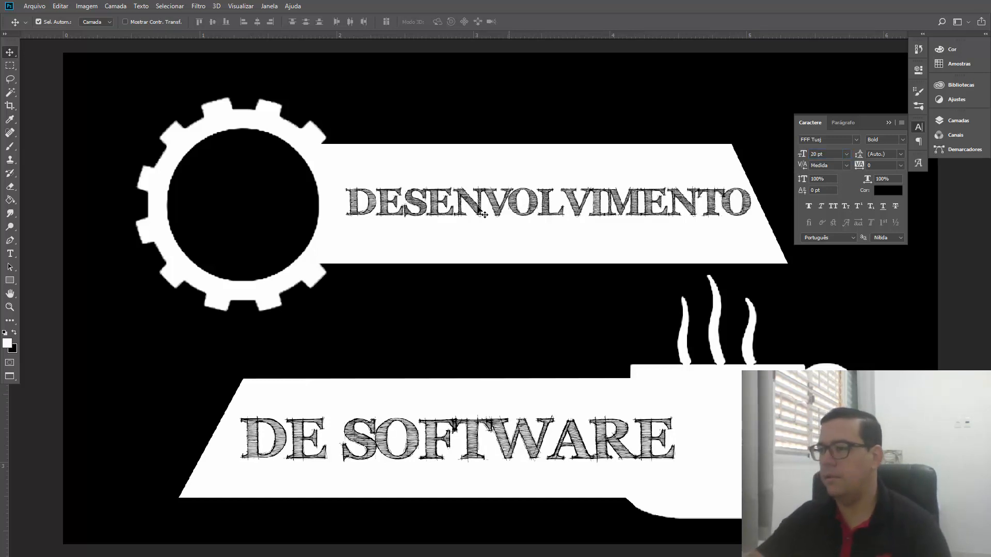
left_click_drag(505, 212, 495, 213)
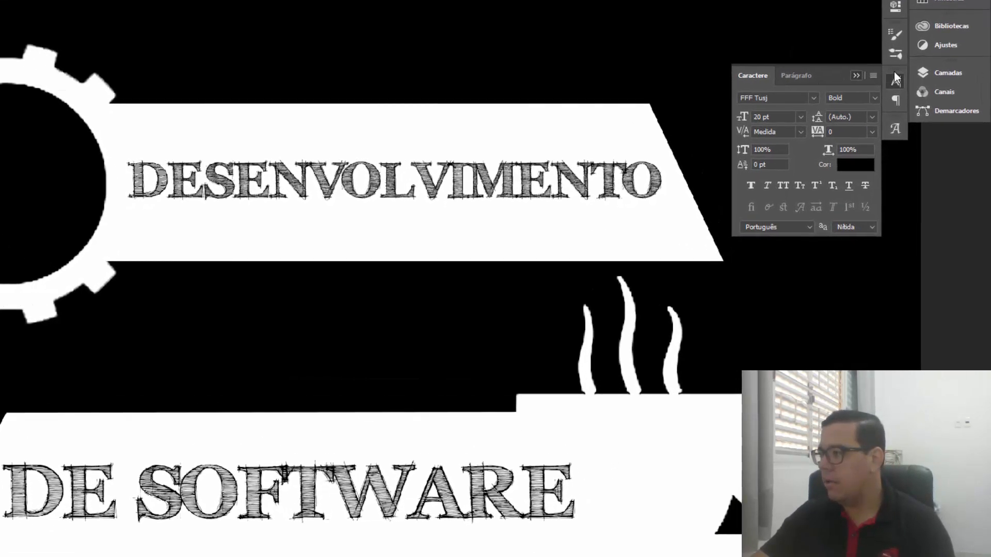
Rasterize the DESENVOLVIMENTO and DE SOFTWARE text layers.
left_click(895, 76)
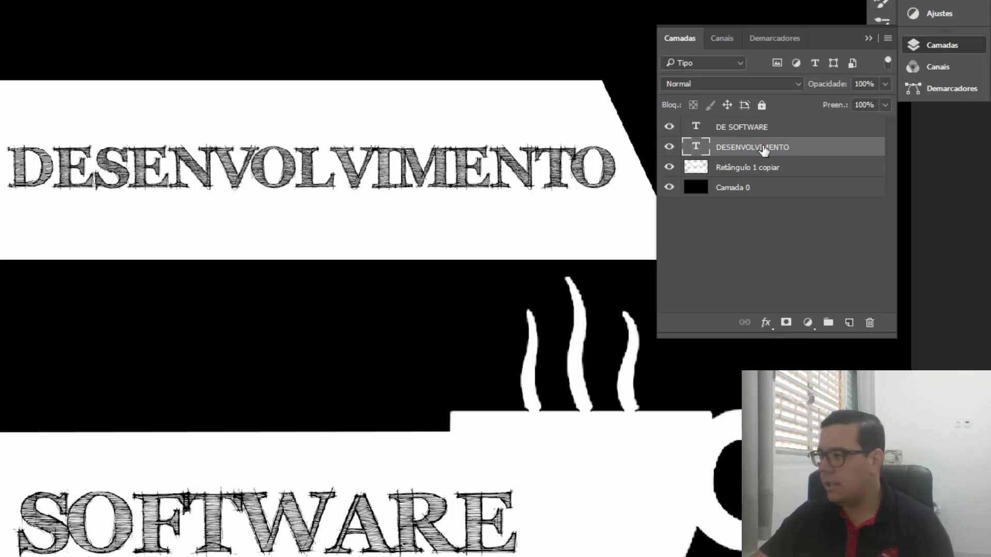
right_click(763, 150)
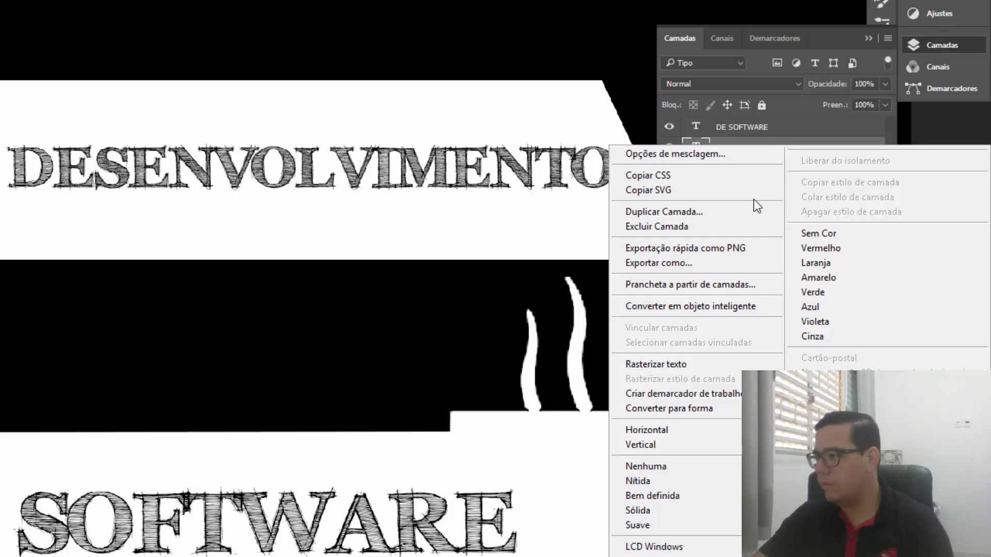
left_click(710, 365)
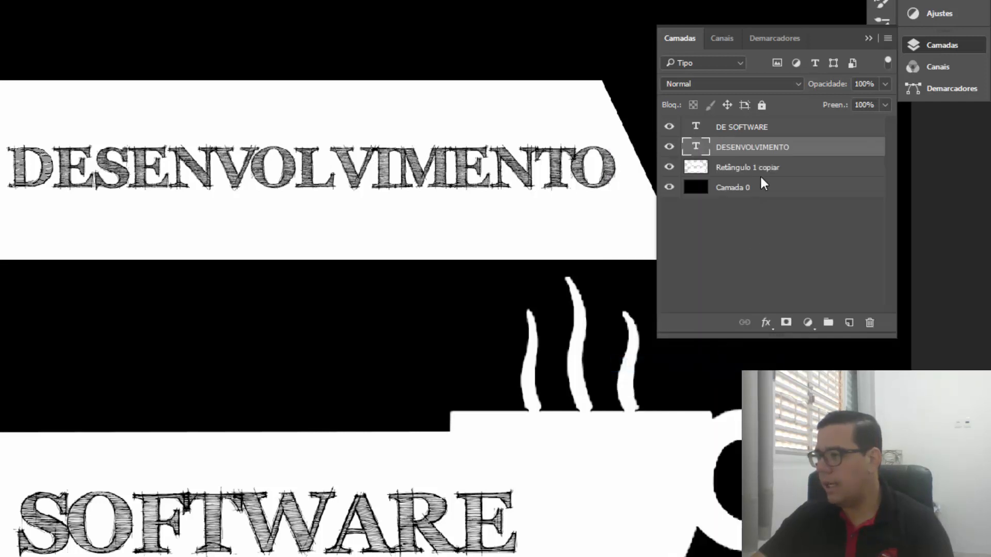
right_click(791, 133)
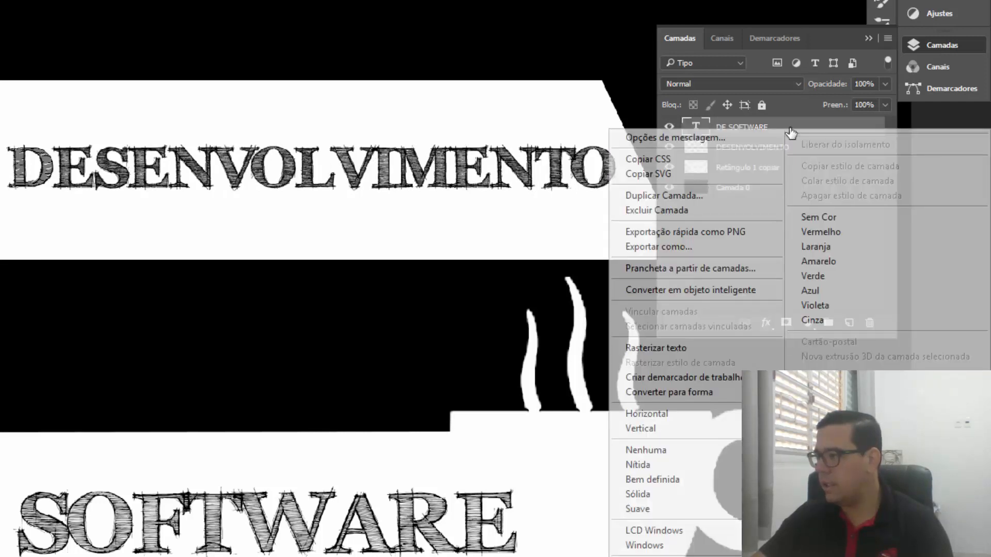
left_click(683, 351)
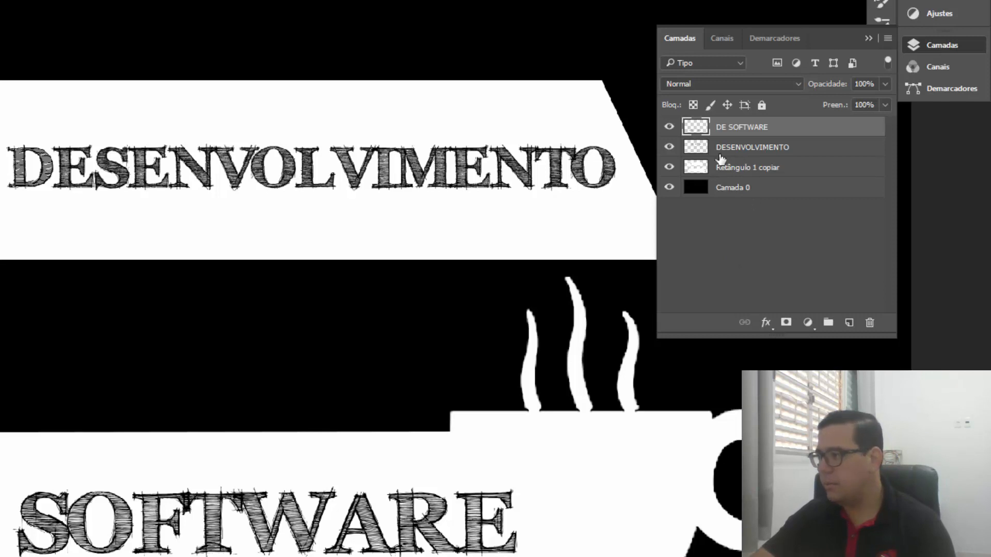
Cut the DESENVOLVIMENTO letter shapes out of the Retângulo 1 copiar layer, hide the DESENVOLVIMENTO layer, and check the cut-out without the black background.
left_click(701, 153)
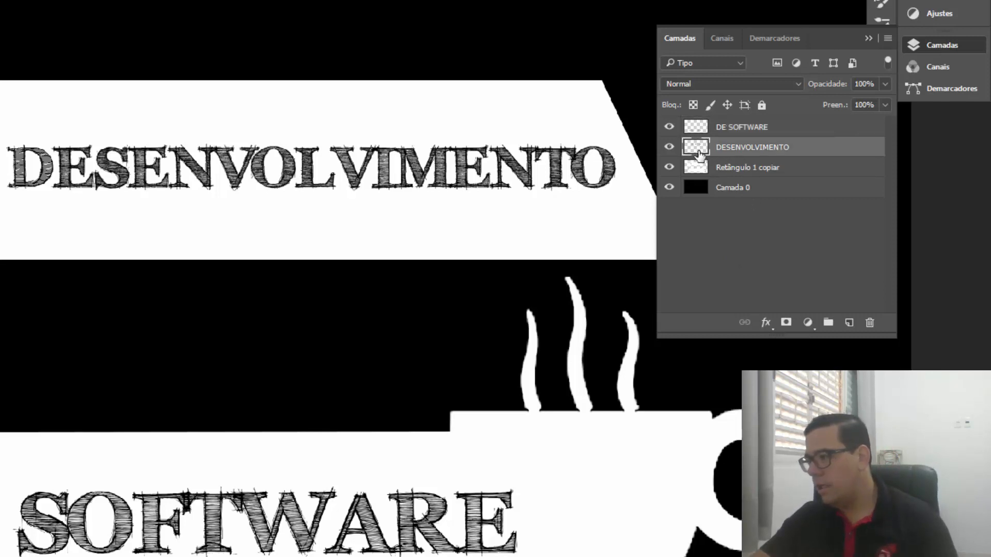
left_click(700, 153, "ctrl")
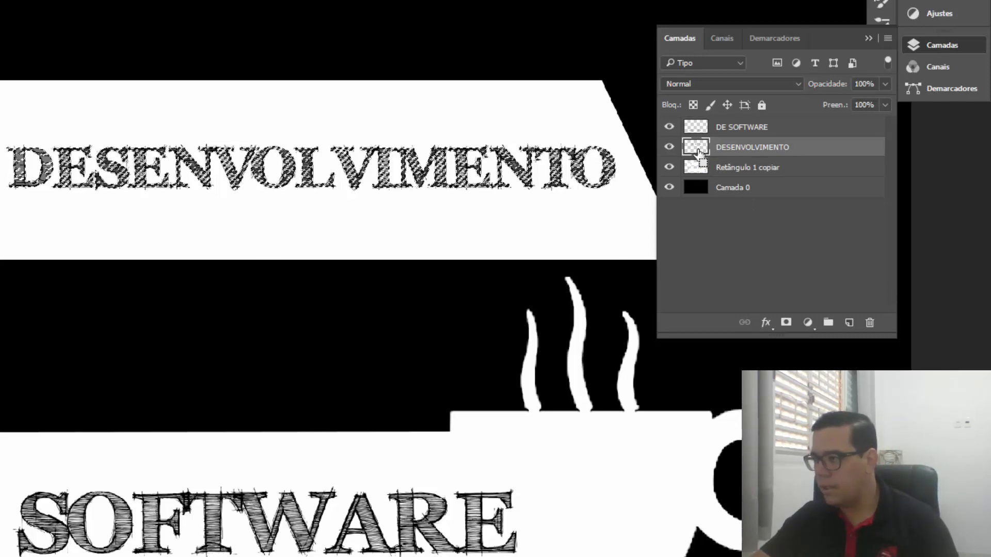
left_click(709, 173)
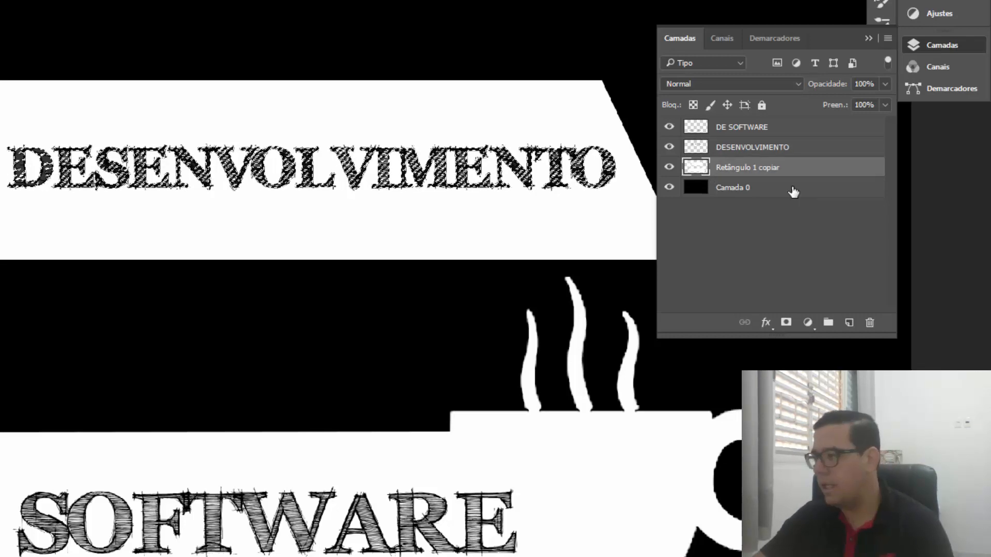
left_click(669, 148)
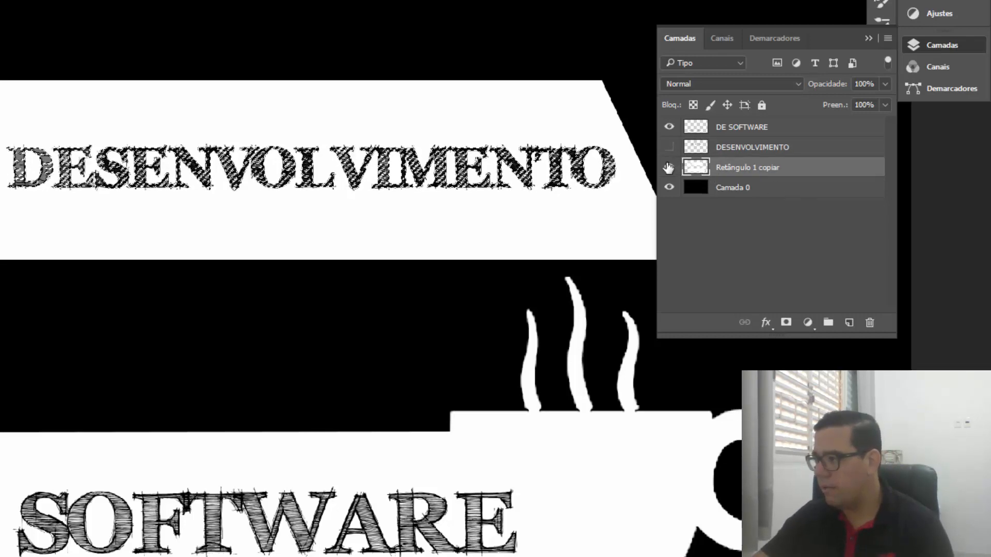
left_click(669, 166)
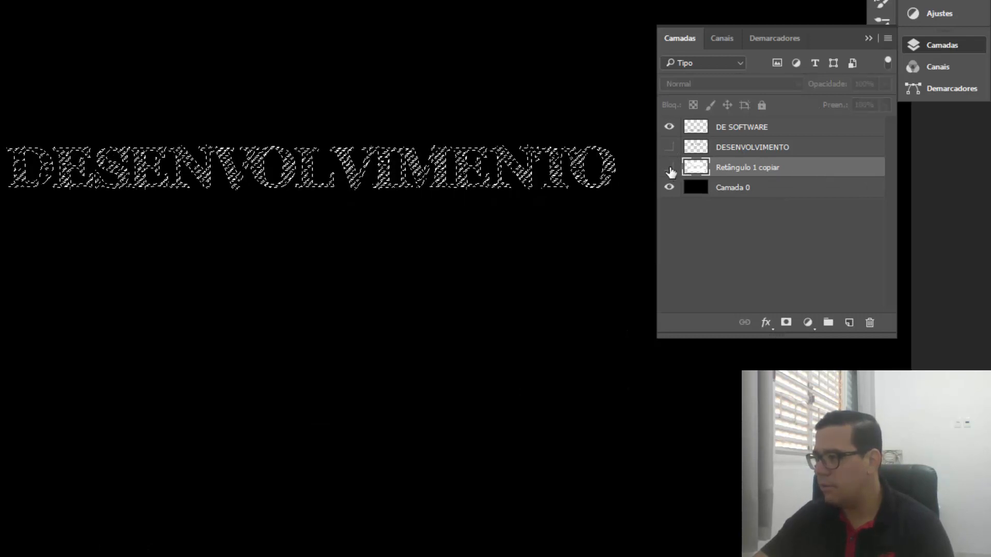
left_click(669, 167)
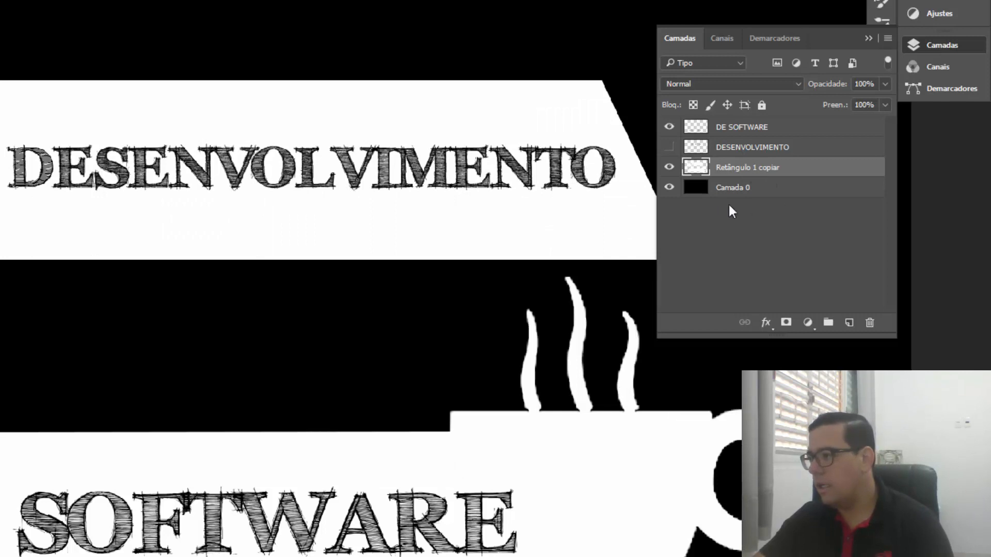
left_click(670, 187)
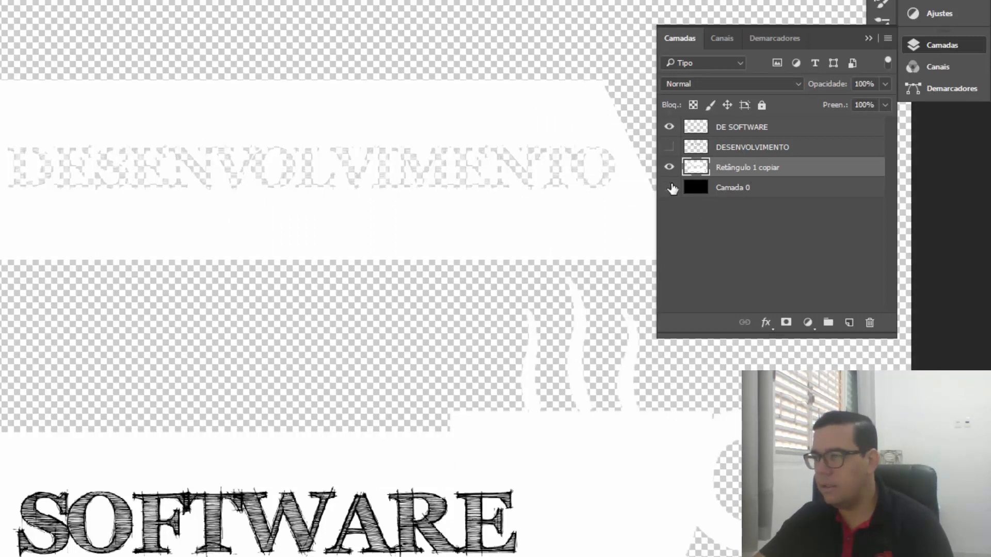
left_click(670, 188)
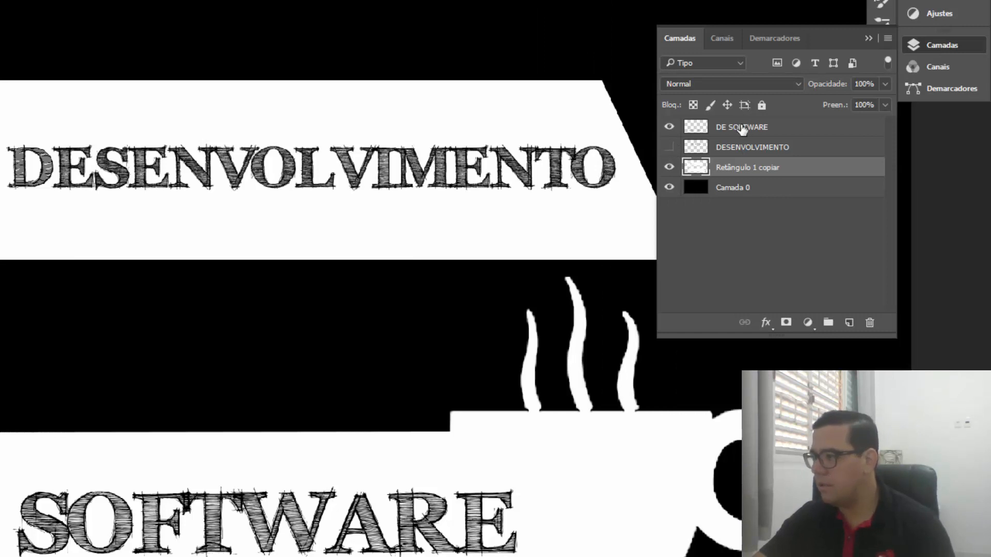
left_click(704, 128)
right_click(704, 128)
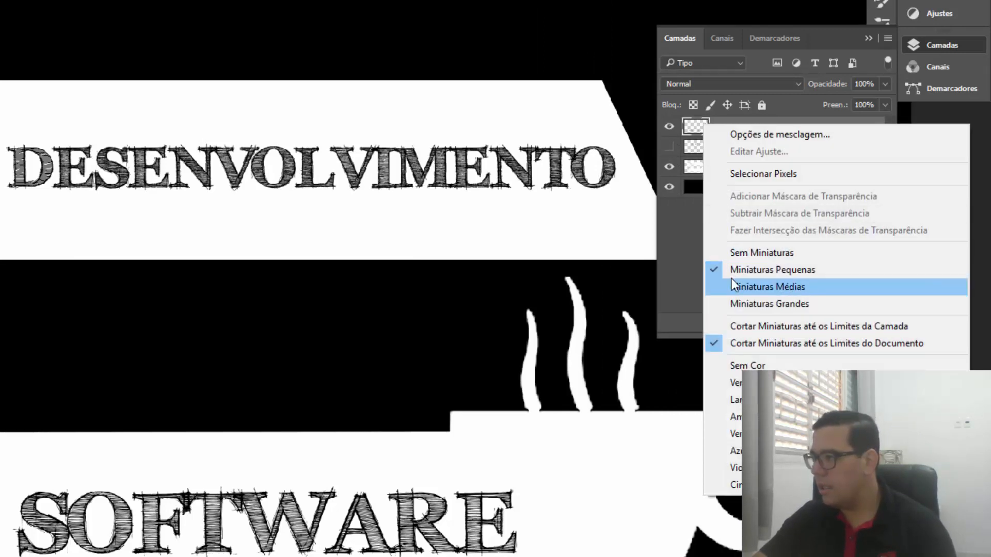
left_click(792, 139)
right_click(792, 133)
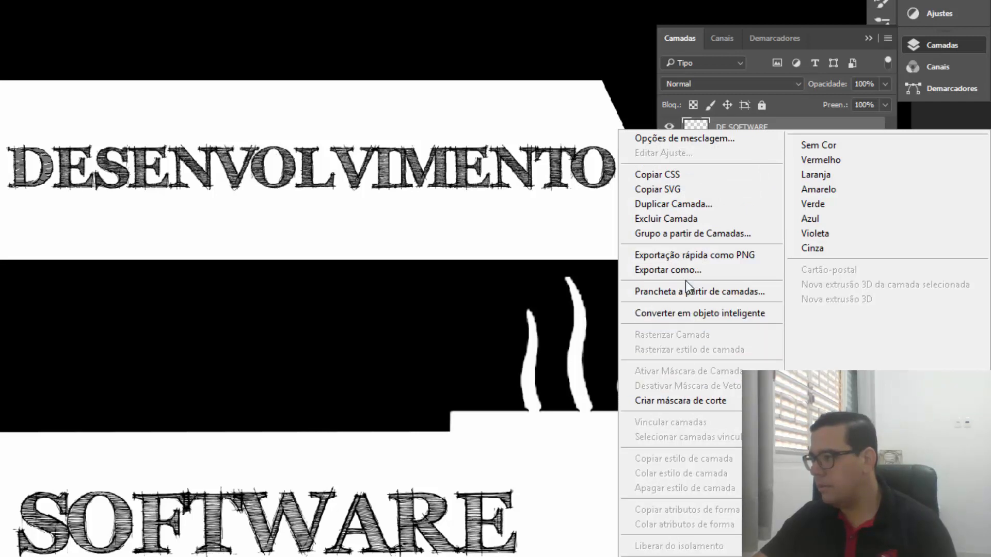
key("Escape")
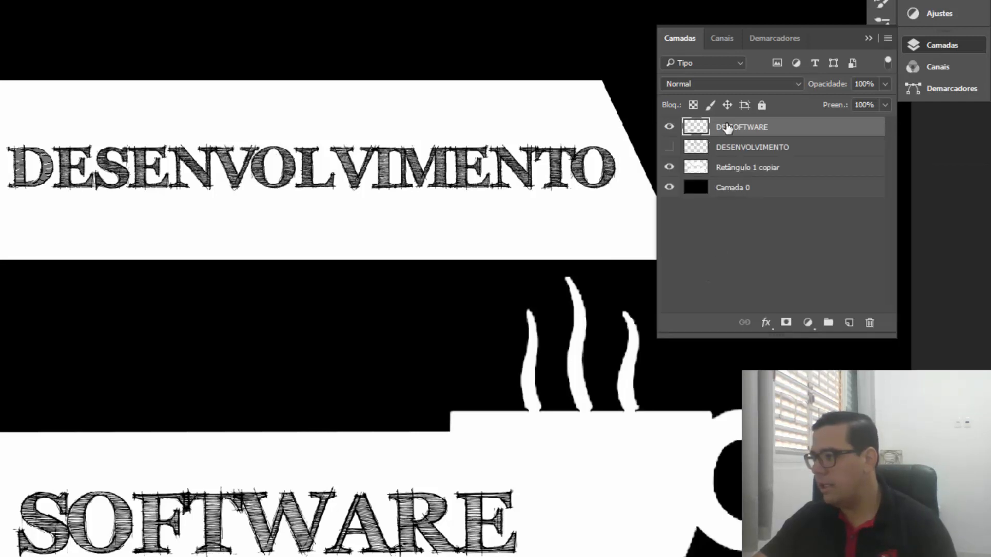
Cut the DE SOFTWARE letter shapes out of the Retângulo 1 copiar layer, hide the DE SOFTWARE layer, and check the cut-out without the black background.
left_click(697, 129, "ctrl")
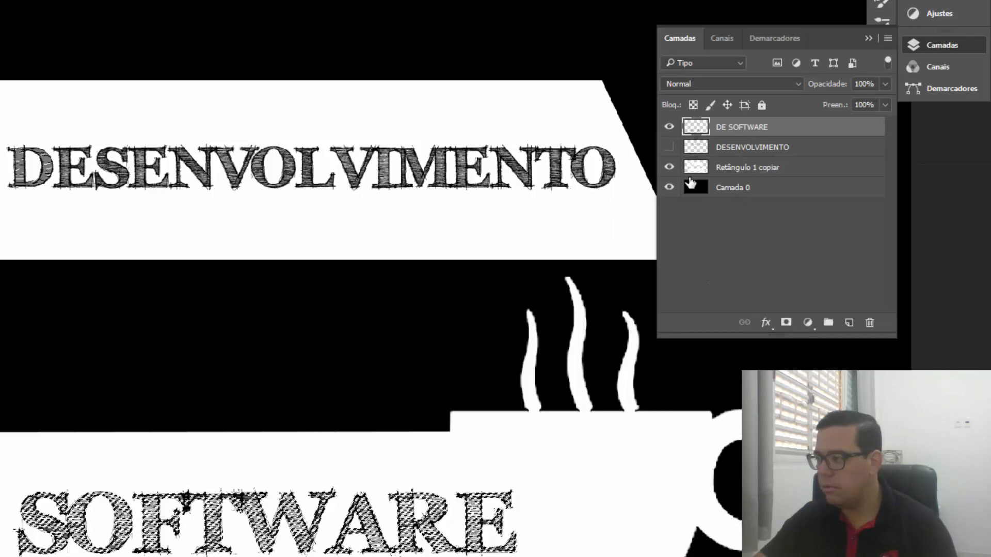
left_click(749, 171)
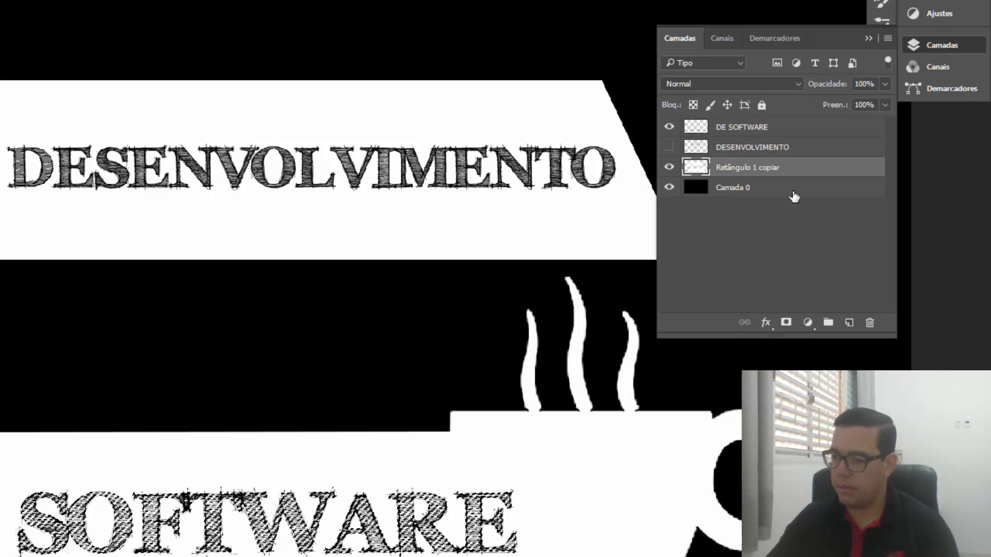
left_click(669, 129)
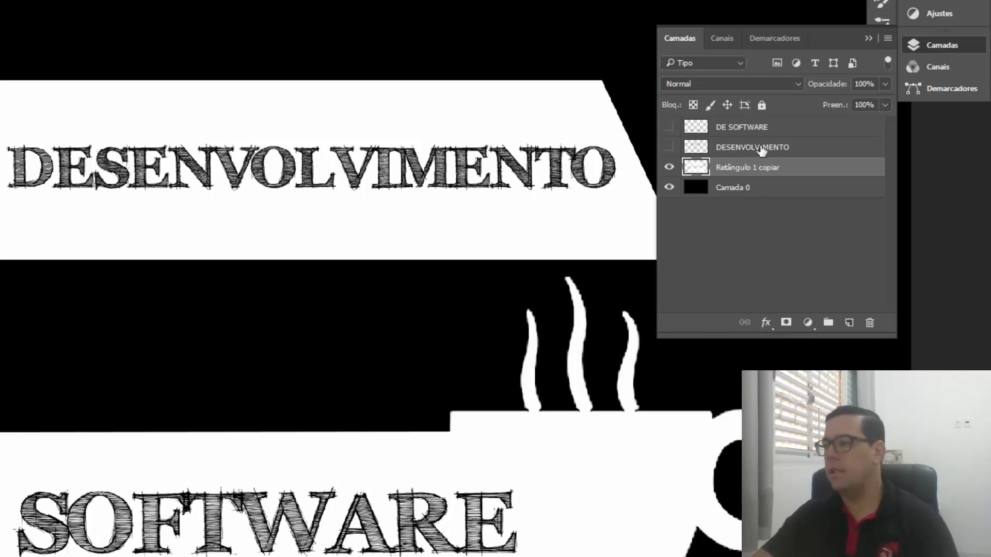
left_click(671, 188)
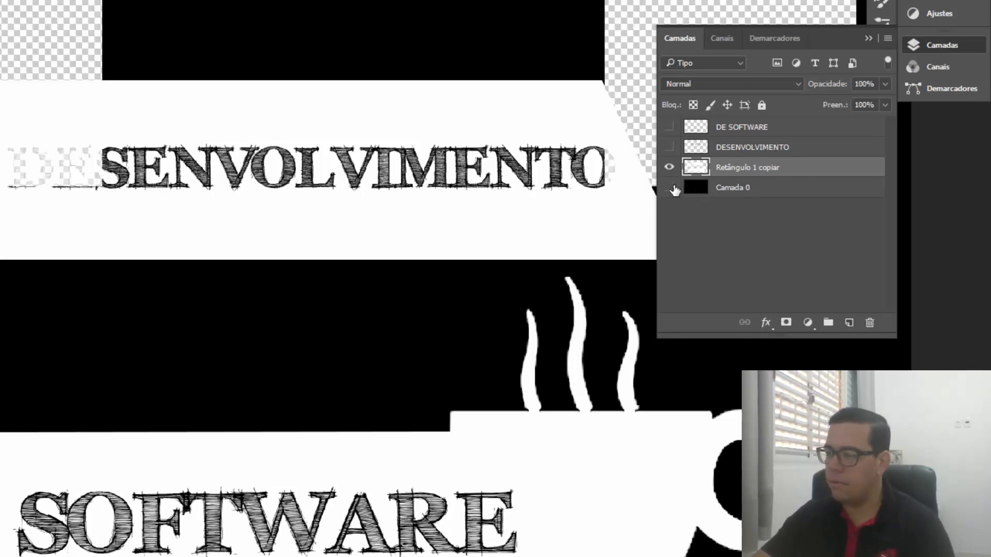
left_click(671, 188)
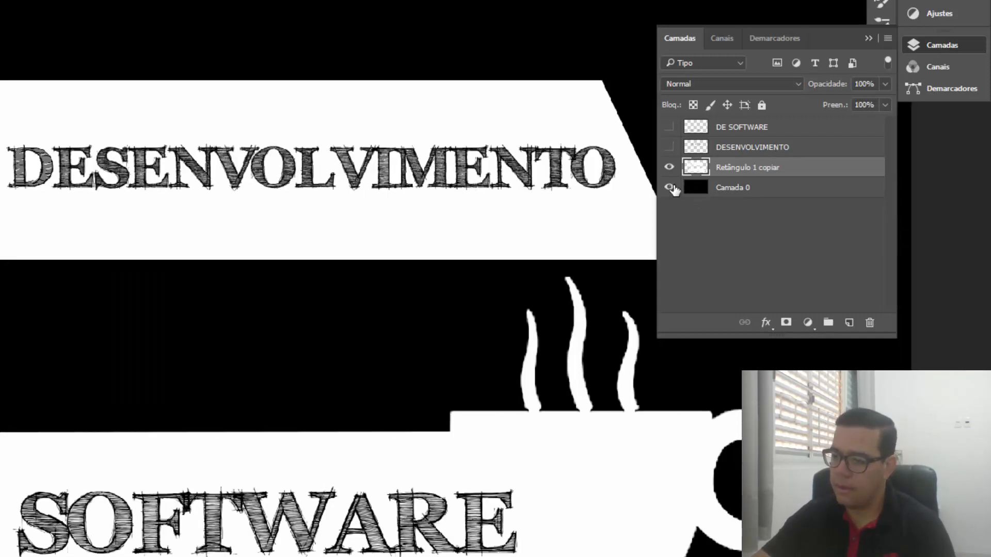
left_click(671, 188)
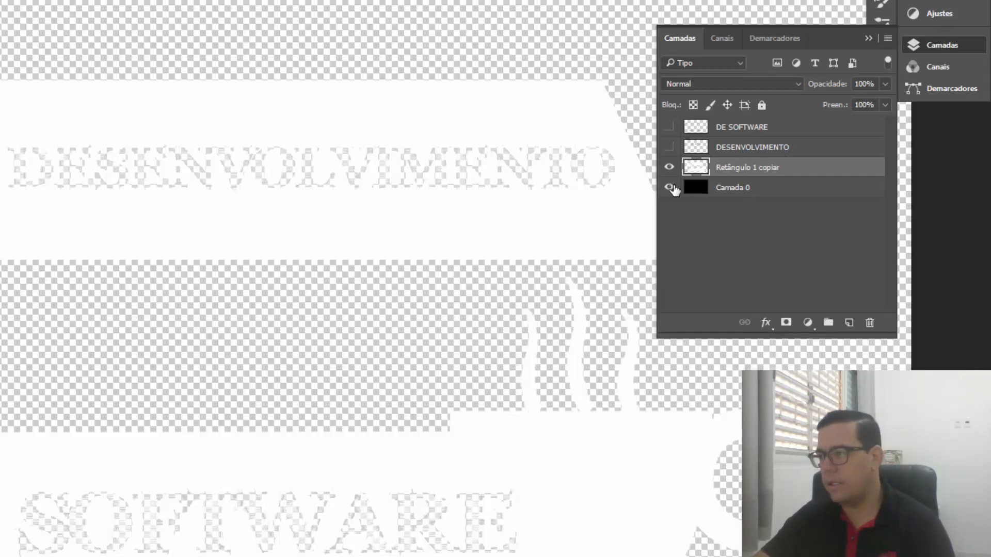
left_click(670, 188)
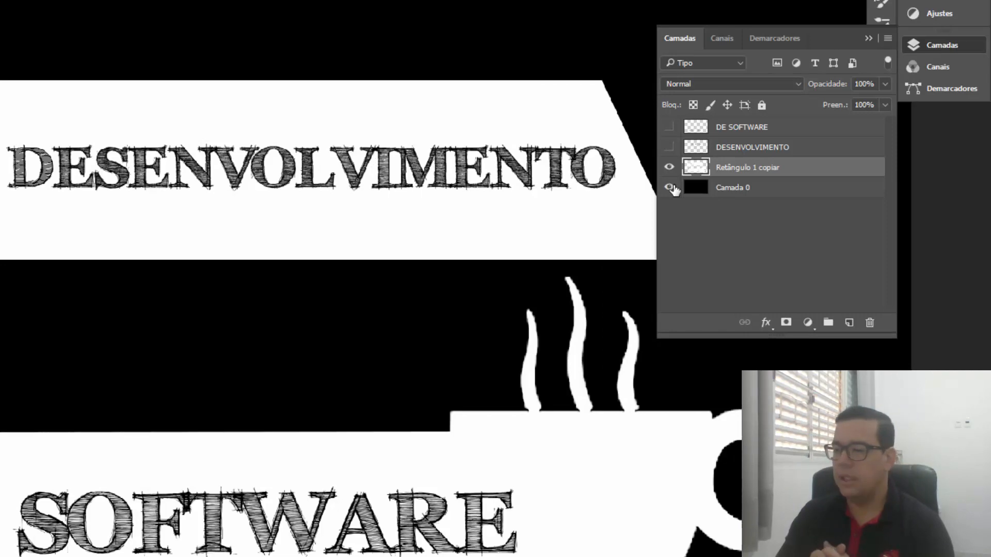
Fill the Camada 0 background with blue 3d457f and view the whole artwork unobstructed.
left_click(764, 192)
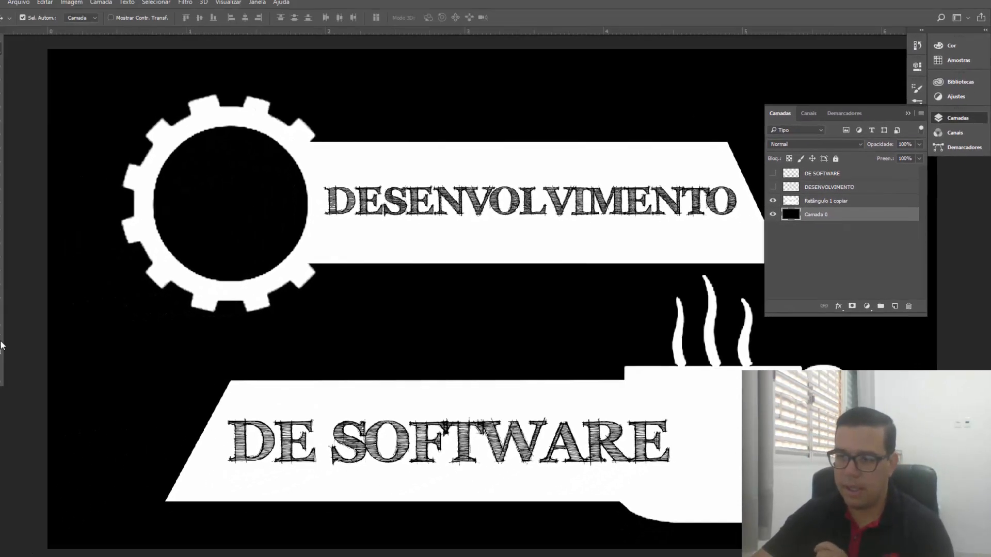
left_click(8, 344)
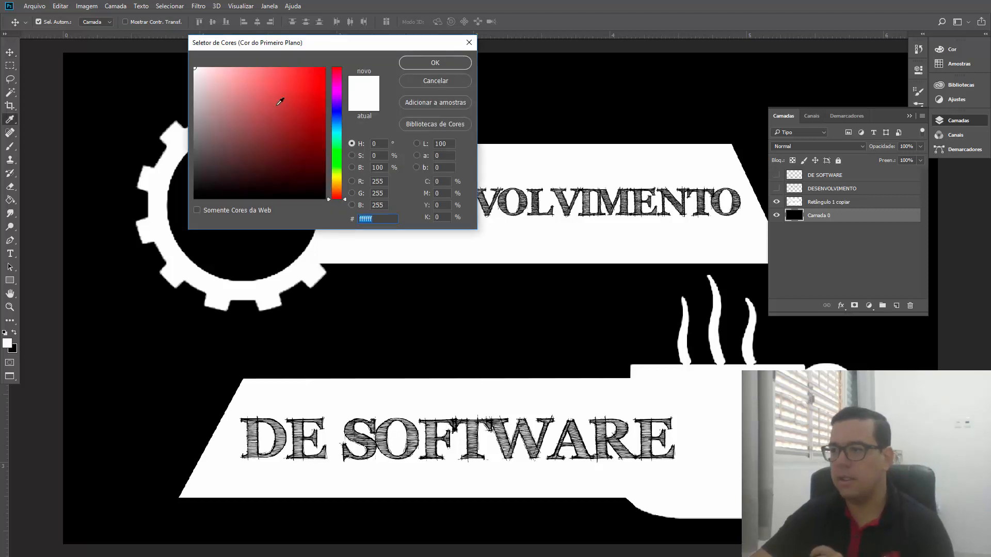
left_click(335, 115)
mouse_move(302, 112)
left_mouse_down()
mouse_move(251, 88)
mouse_move(274, 117)
mouse_move(262, 113)
mouse_move(261, 134)
left_mouse_up()
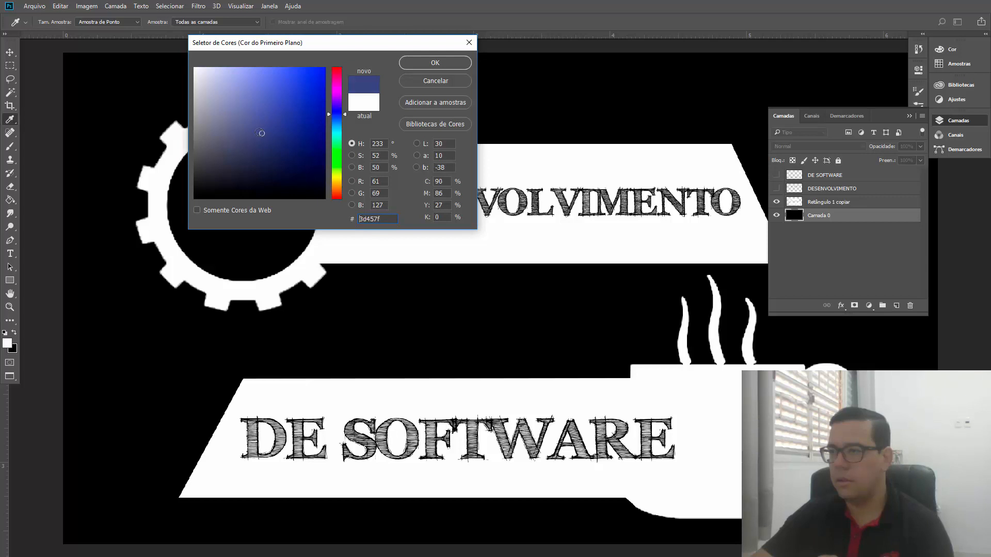
left_click(453, 64)
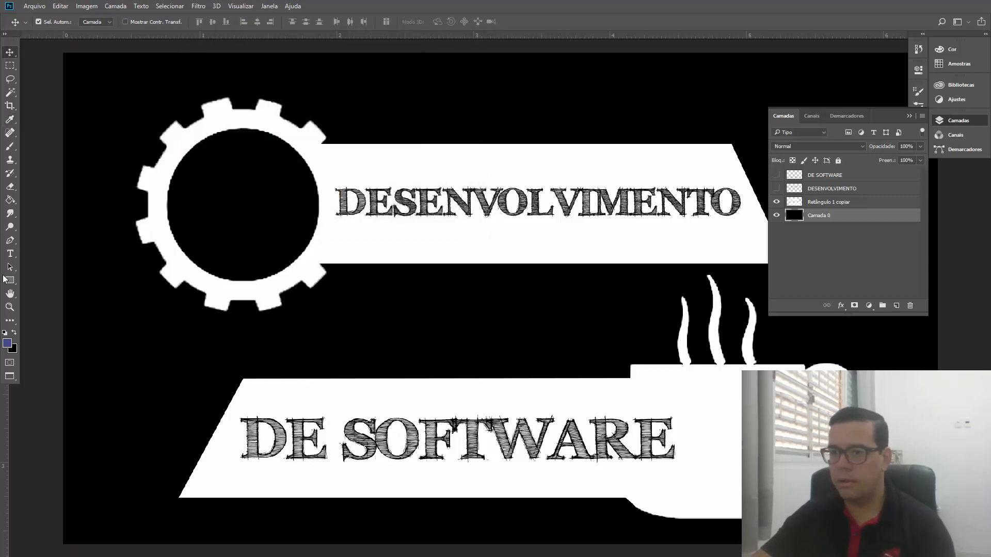
left_click(11, 199)
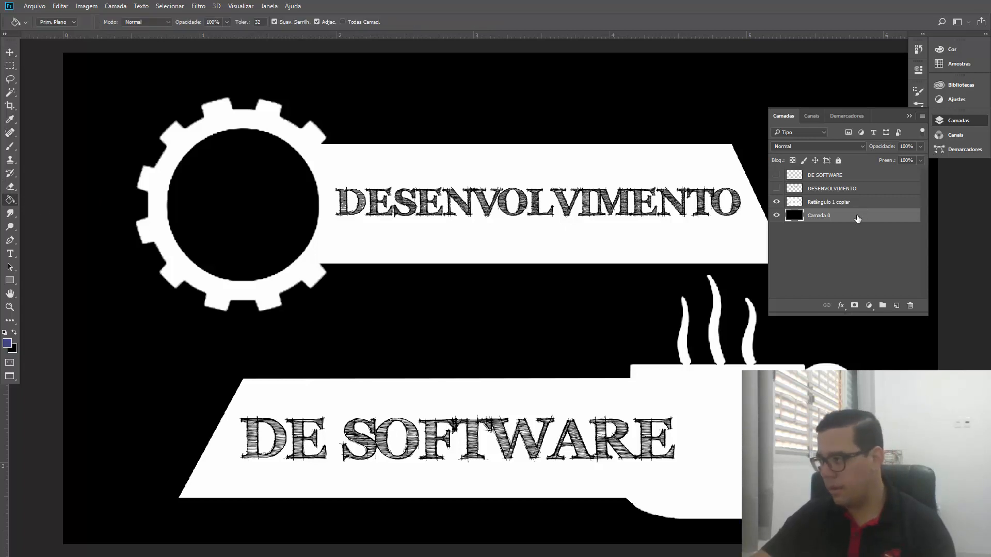
left_click(123, 136)
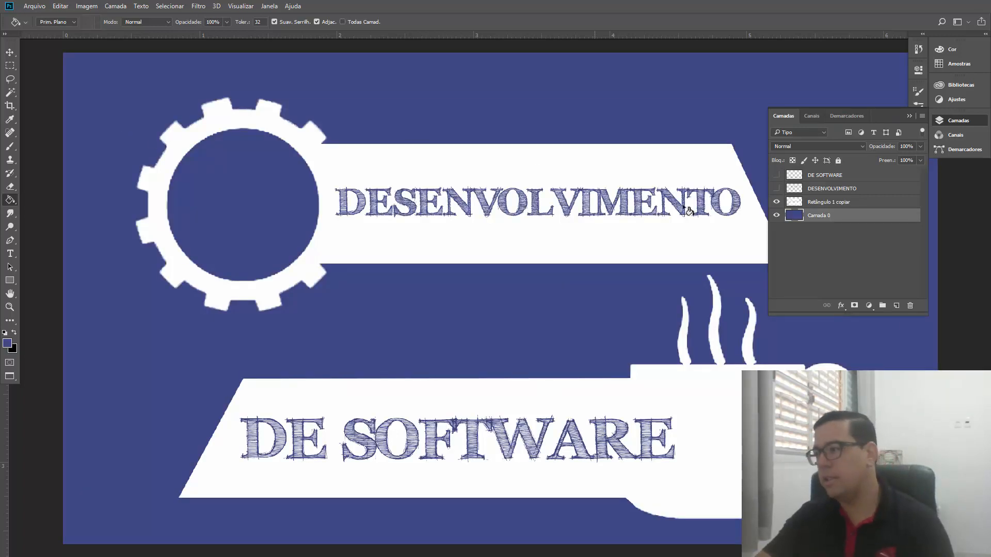
left_click(908, 117)
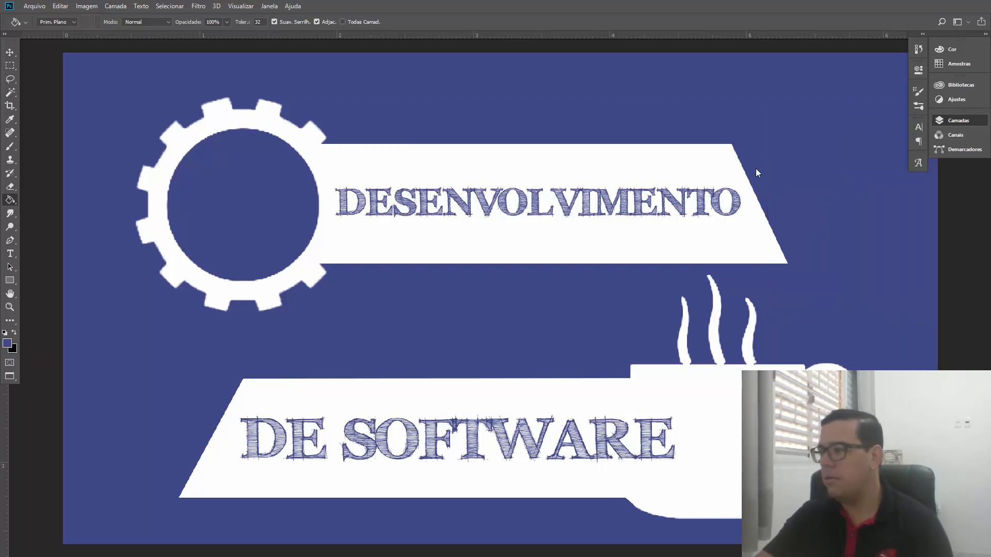
left_click(948, 119)
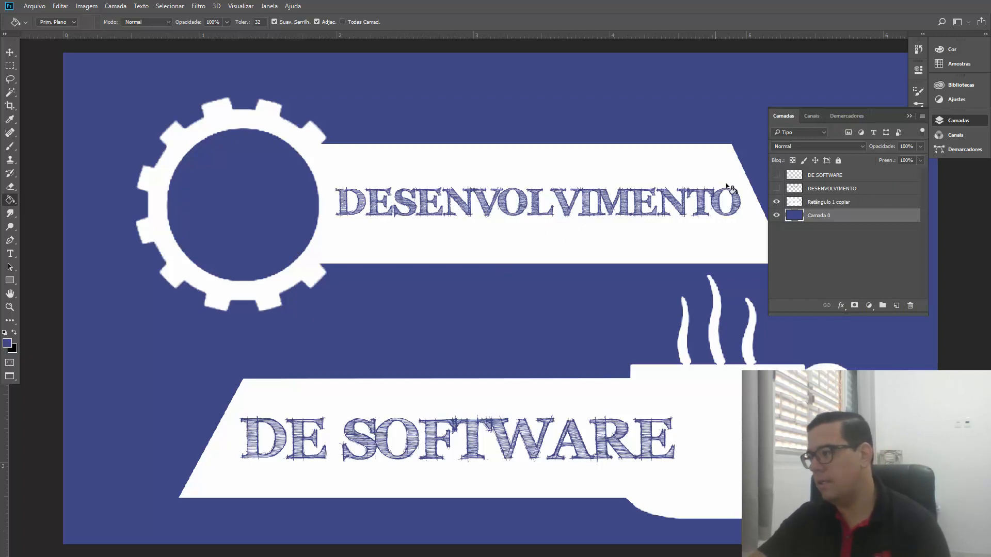
Delete the hidden DE SOFTWARE and DESENVOLVIMENTO layers.
left_click(854, 187)
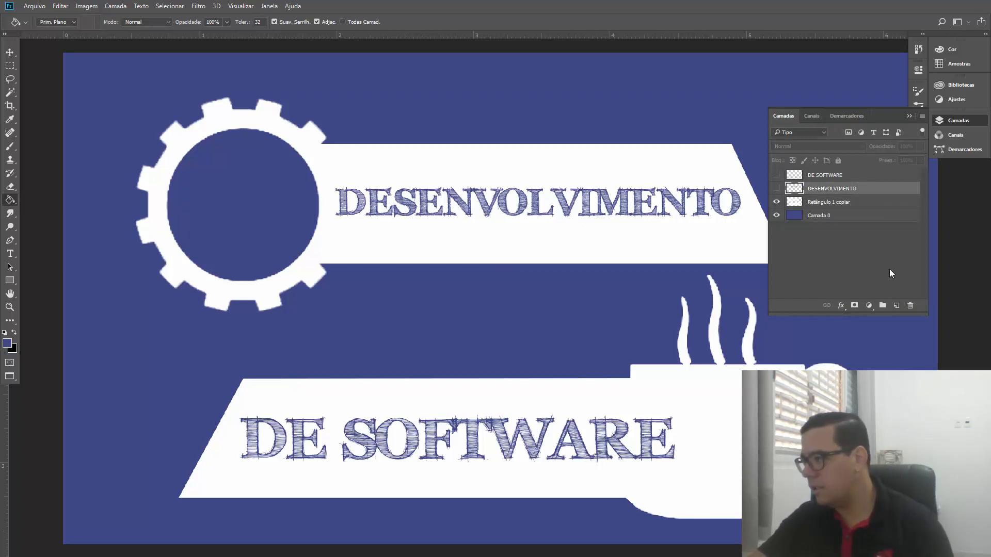
key("shift+alt+bracketright")
left_click(910, 305)
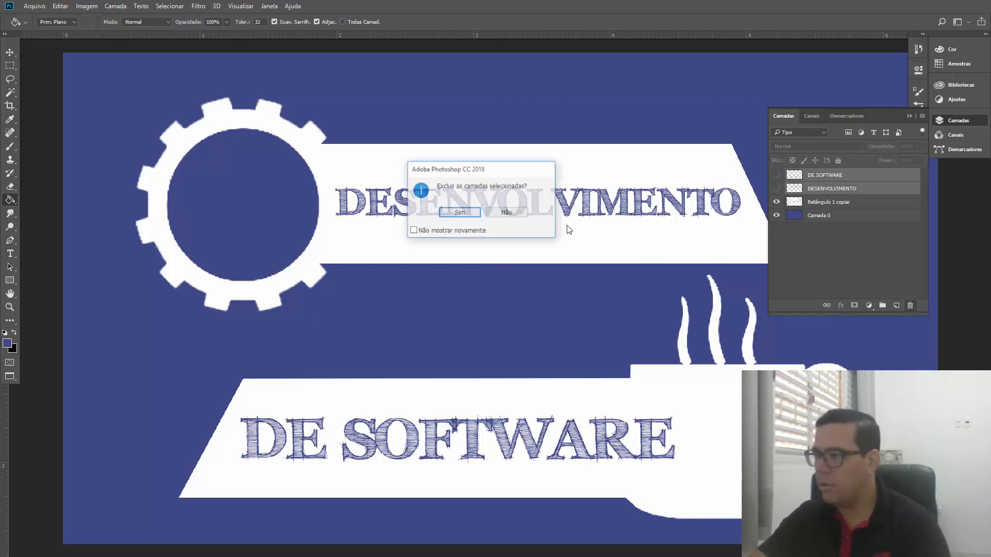
left_click(459, 213)
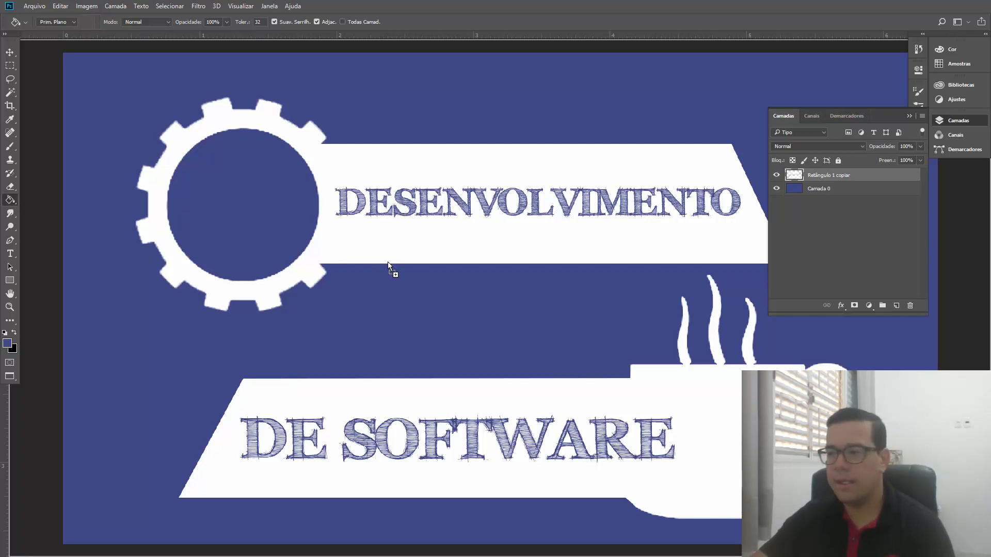
key("ctrl+t")
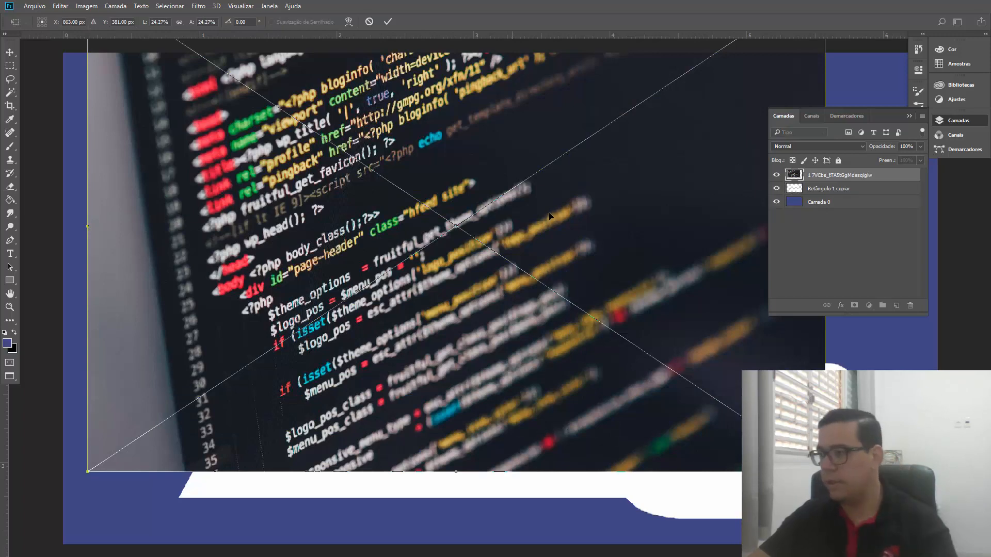
left_click_drag(581, 230, 666, 290)
left_click_drag(145, 55, 103, 110)
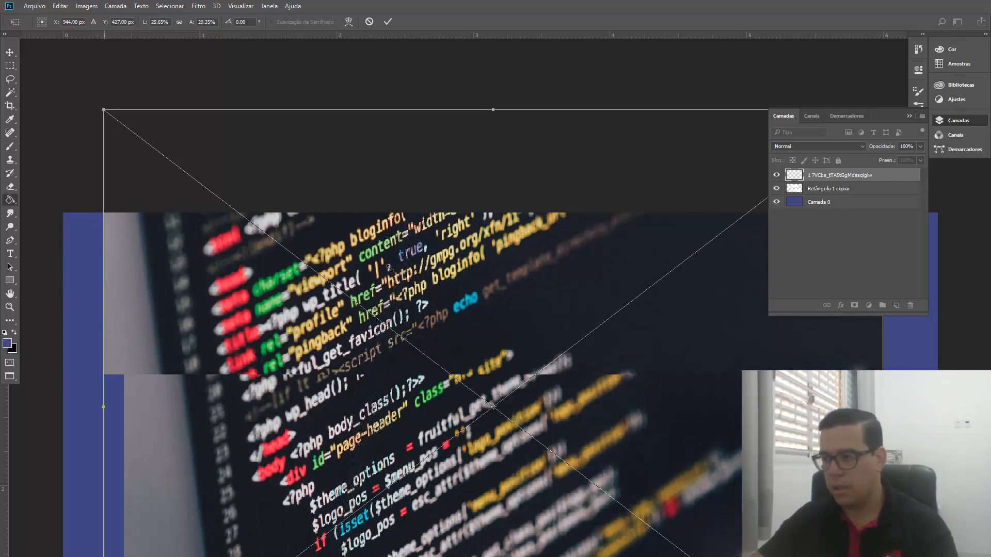
key("Return")
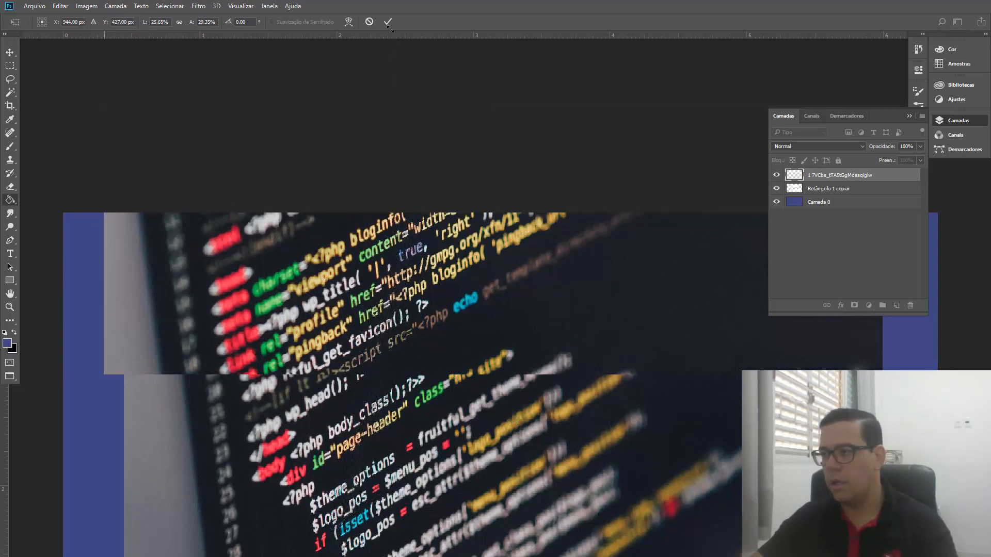
key("Delete")
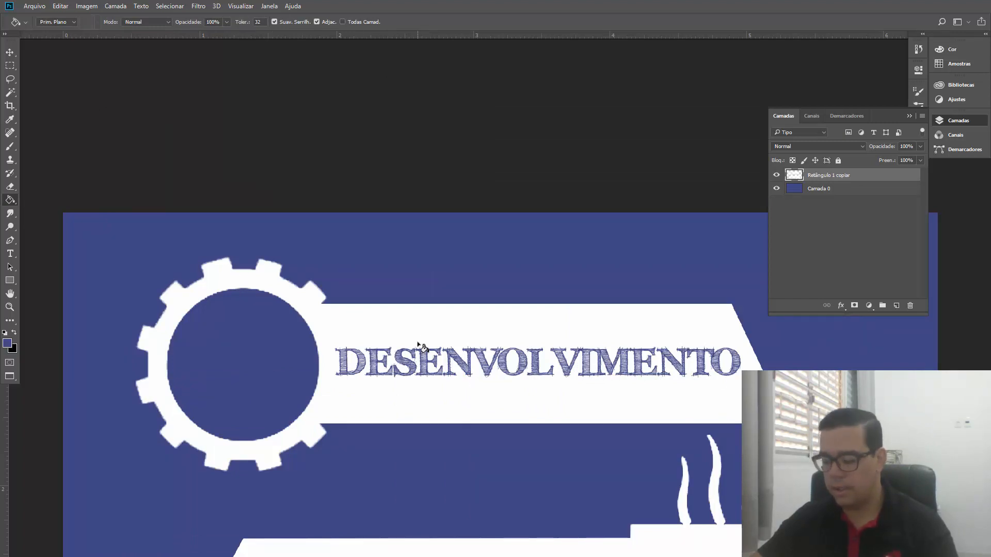
scroll(390, 255, "down", 3)
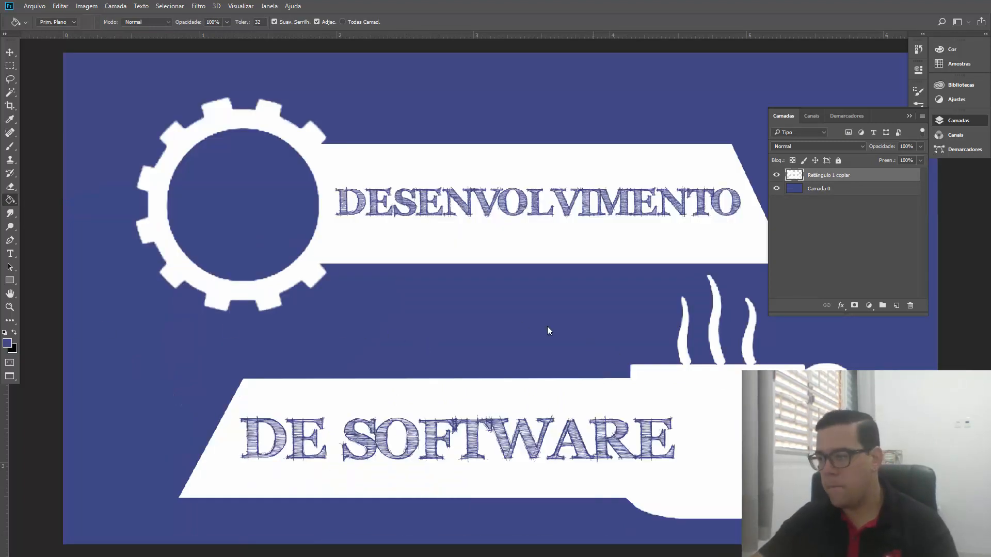
Place the PHP code photo on top of the artwork and scale it to about 27% so it covers the gear, banners and cup.
left_click_drag(515, 319, 516, 319)
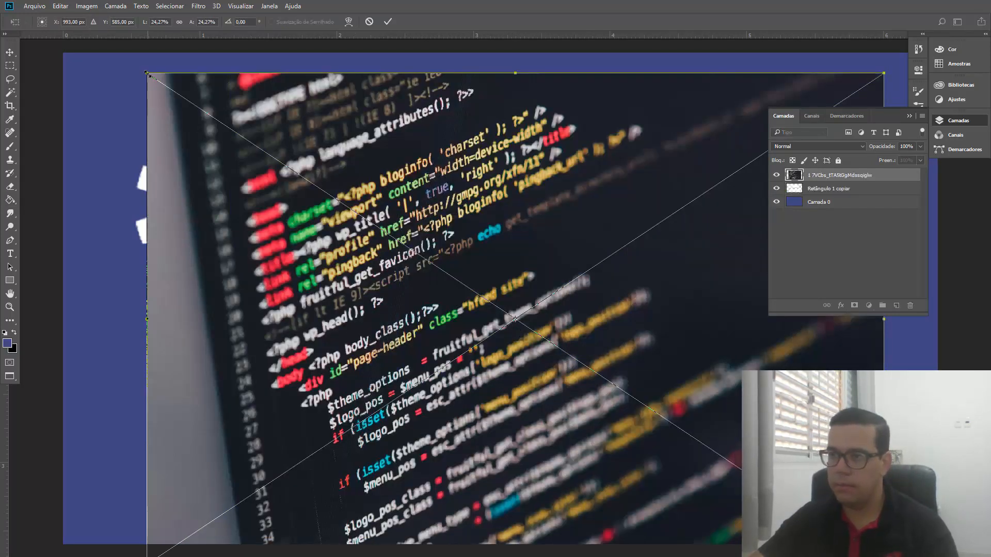
left_click_drag(149, 75, 110, 63)
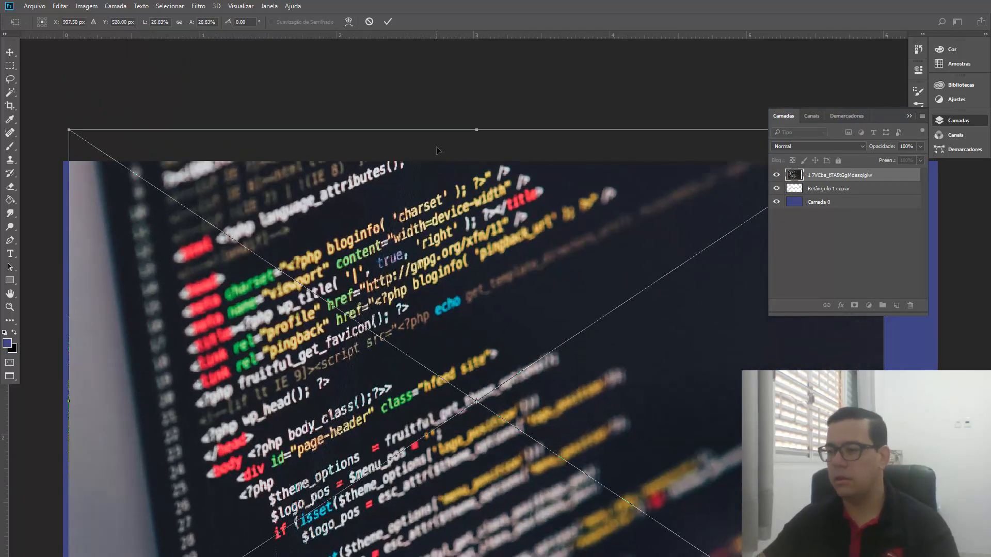
key("Return")
Rasterize the PHP code photo and clip it to the Retângulo 1 copiar layer with a clipping mask.
key("g")
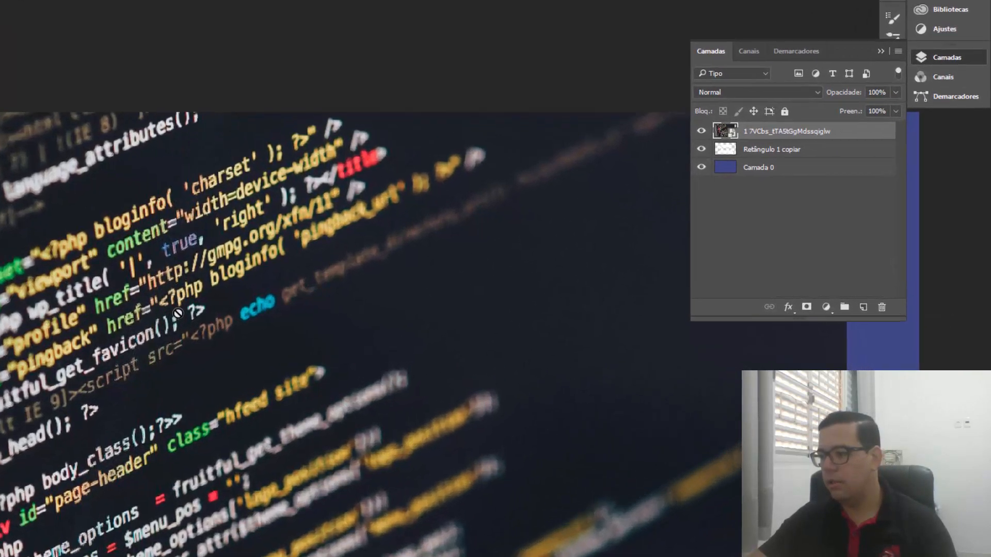
left_click(390, 315)
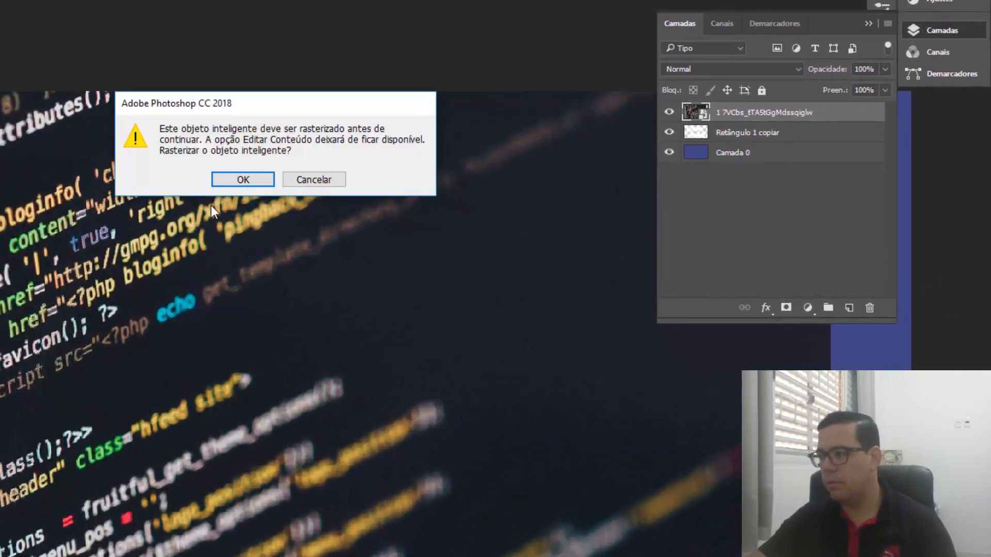
left_click(265, 179)
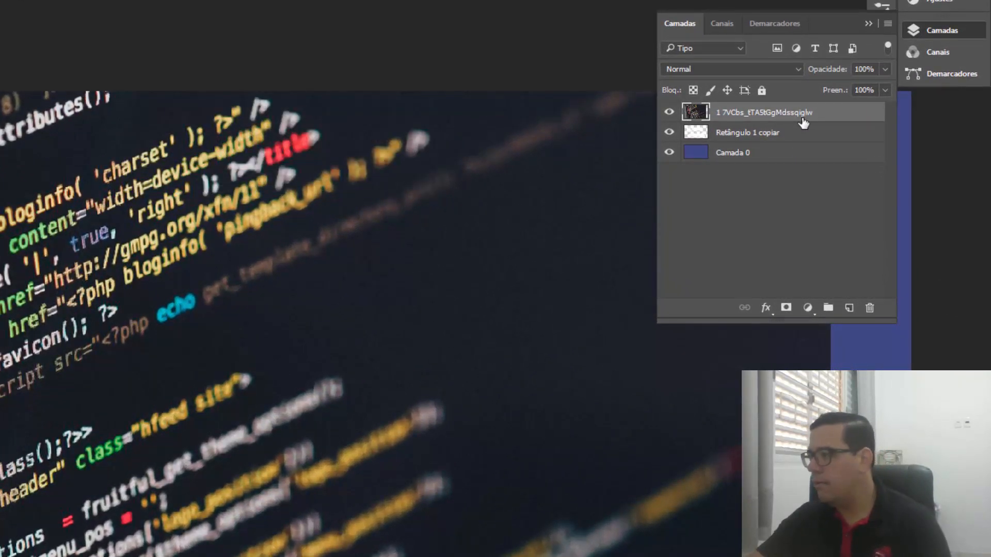
right_click(840, 118)
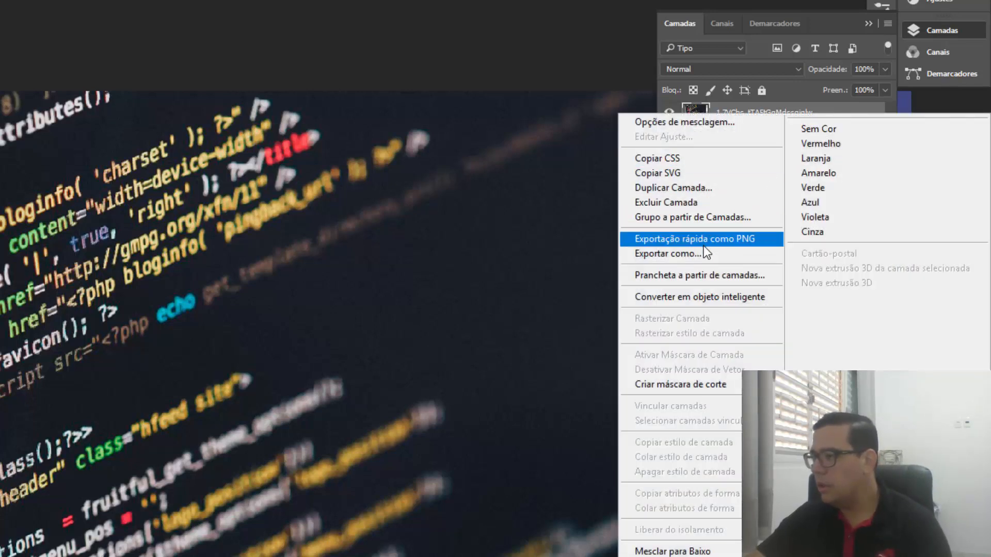
left_click(673, 385)
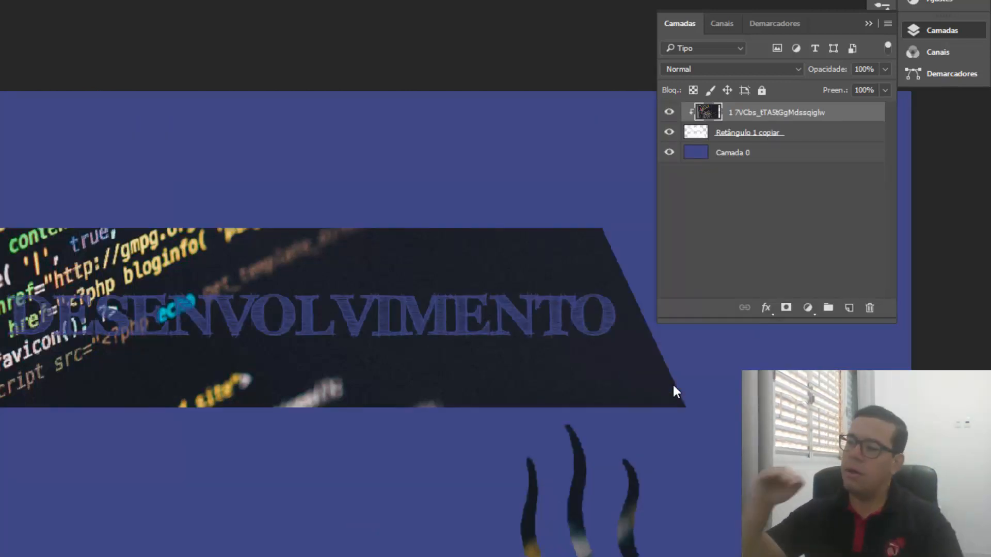
Inspect the code-textured artwork with the Camada 0 background temporarily hidden.
scroll(611, 397, "down", 5)
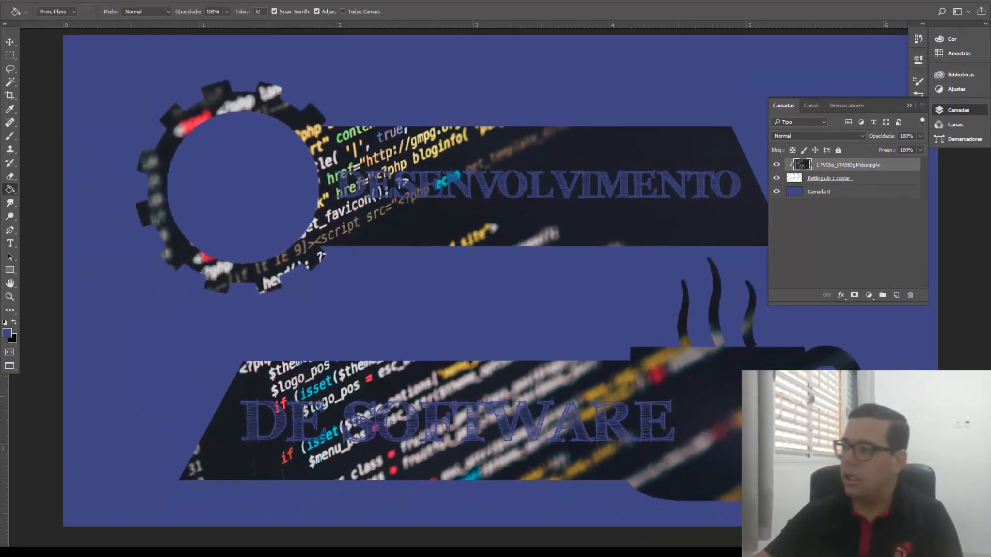
left_click(776, 192)
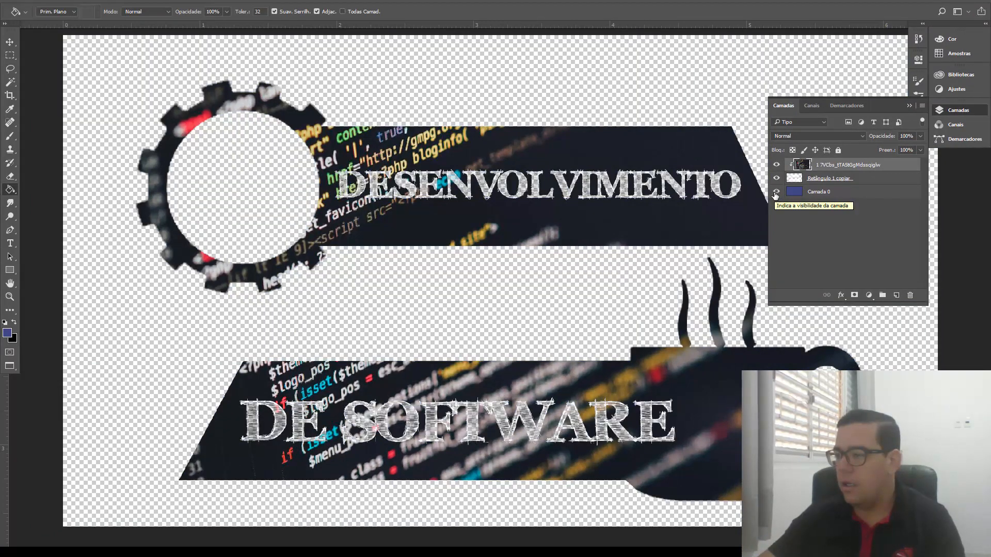
left_click(776, 192)
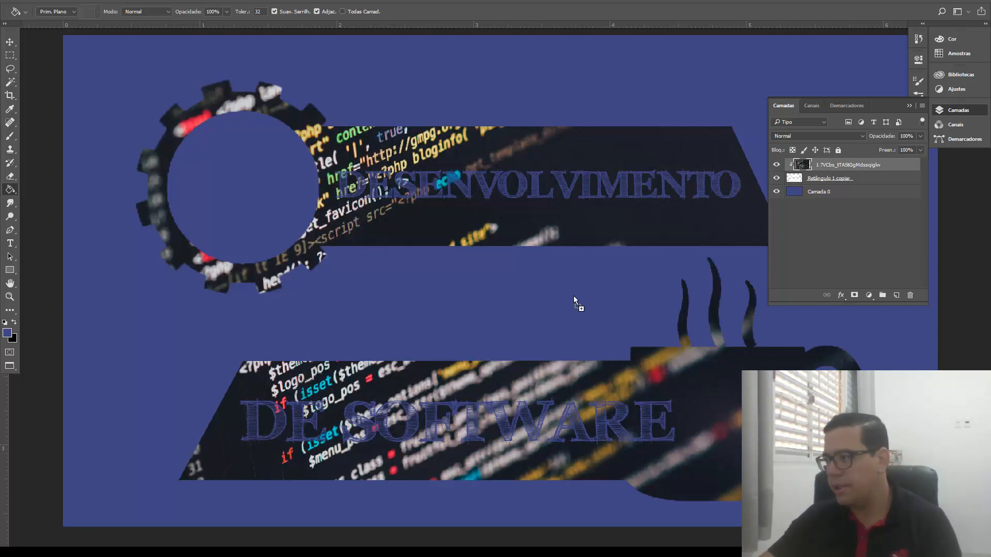
Place the illustration of the nerd at a laptop and move its layer between Retângulo 1 copiar and Camada 0.
left_click_drag(574, 296, 573, 295)
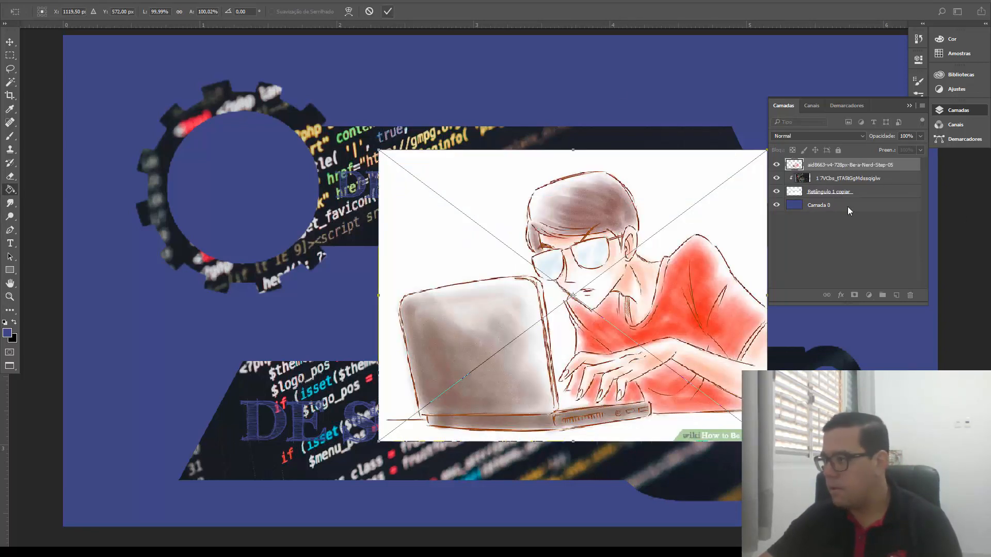
key("Return")
left_click_drag(862, 172, 860, 199)
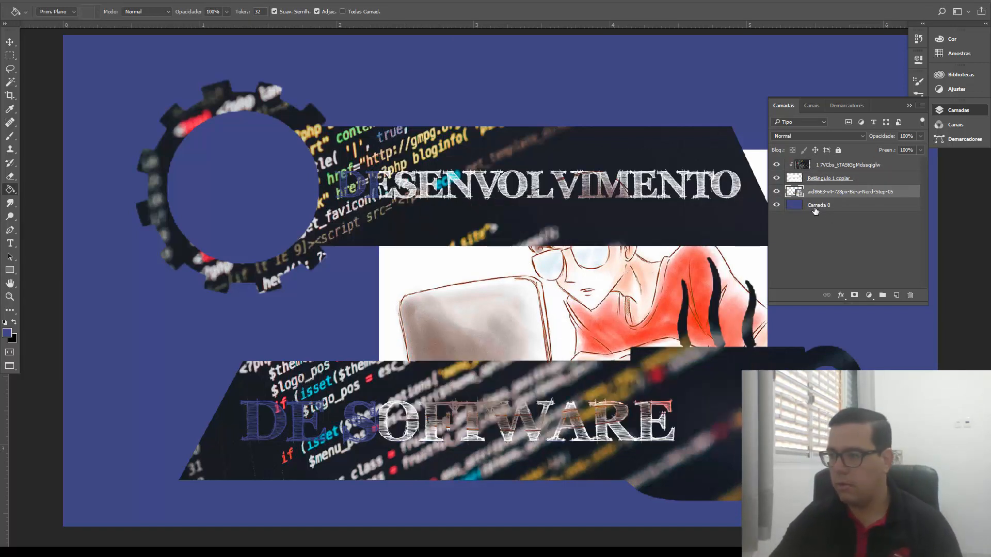
Scale the nerd illustration to about 232% width and 207% height and position it to cover the whole canvas.
key("ctrl+t")
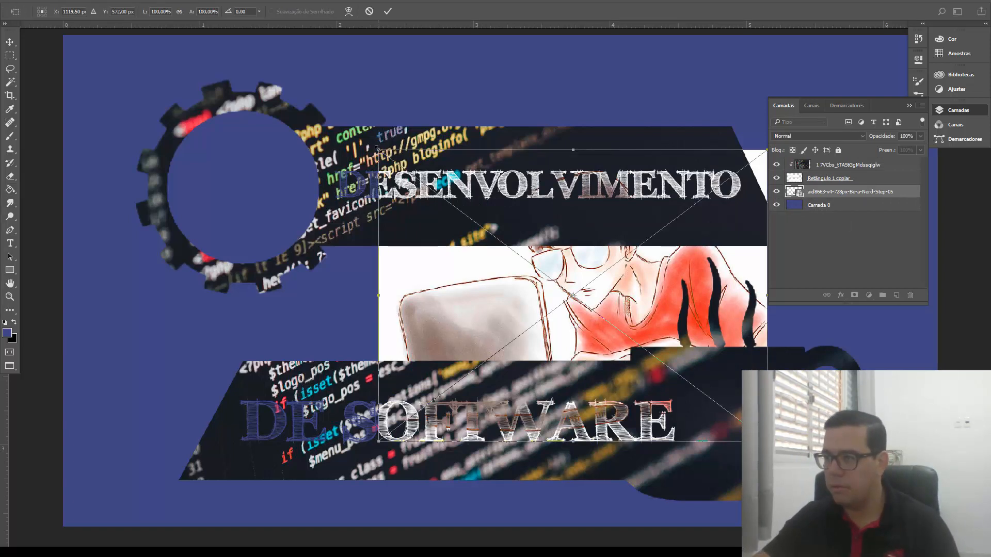
left_click_drag(379, 150, 105, 32)
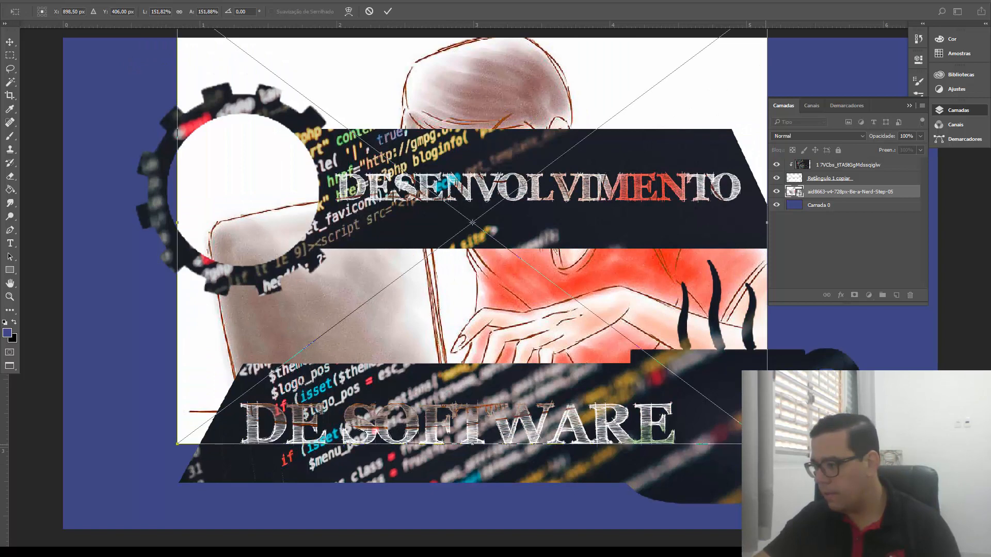
left_click_drag(767, 444, 960, 515)
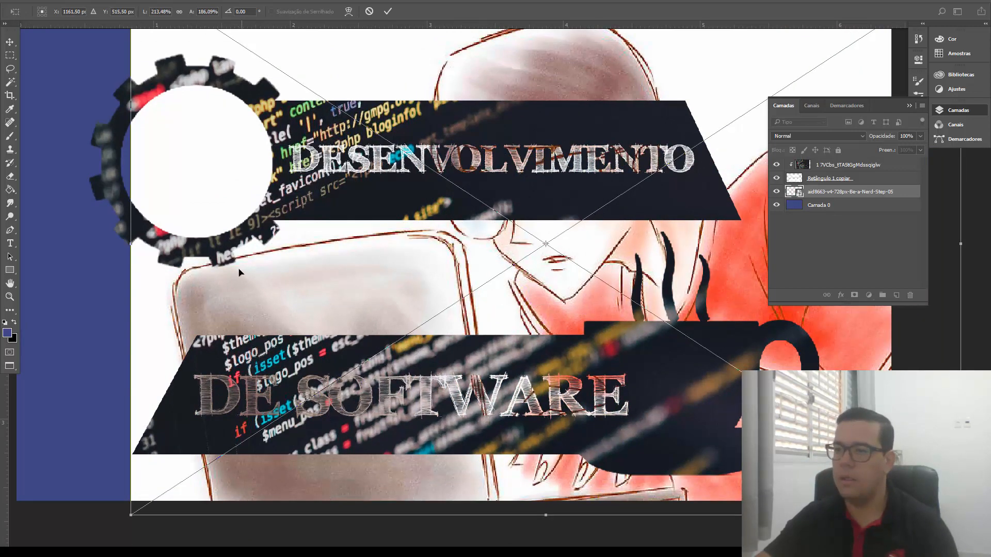
left_click_drag(220, 179, 363, 339)
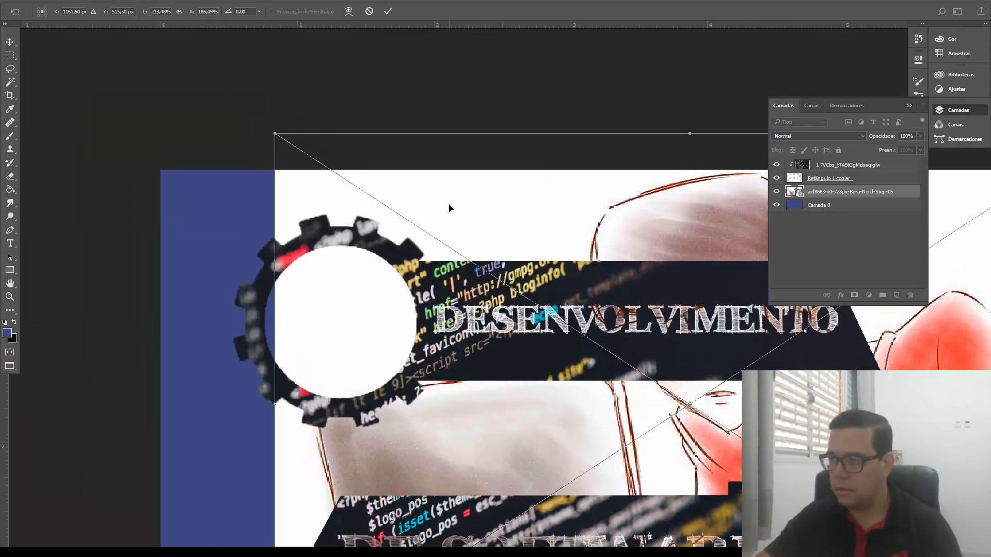
left_click_drag(449, 208, 335, 205)
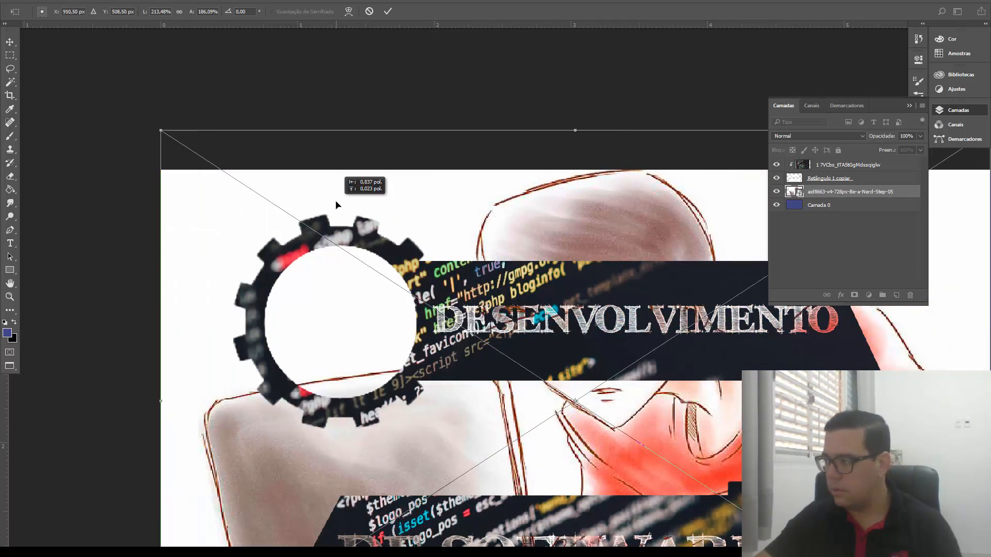
left_click_drag(397, 291, 269, 235)
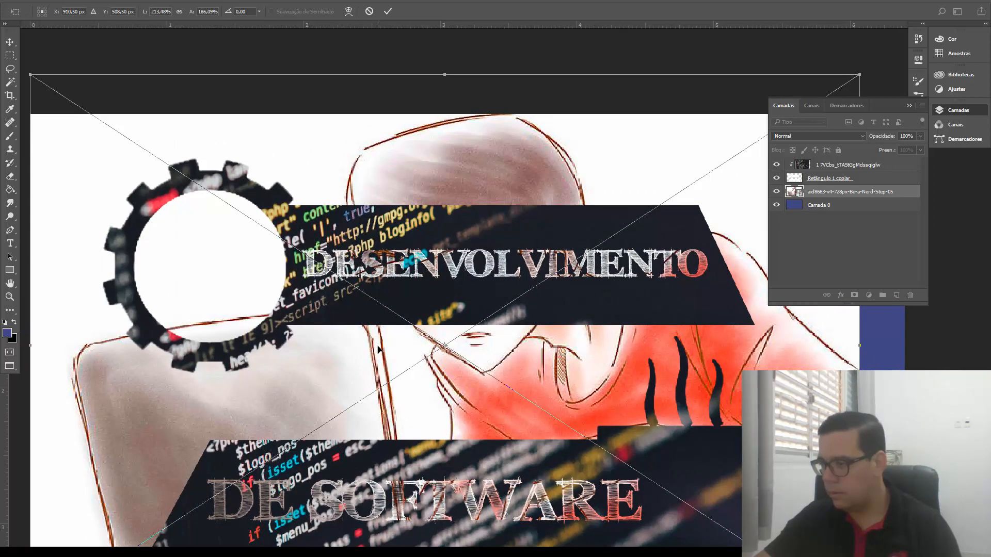
left_click_drag(375, 351, 429, 361)
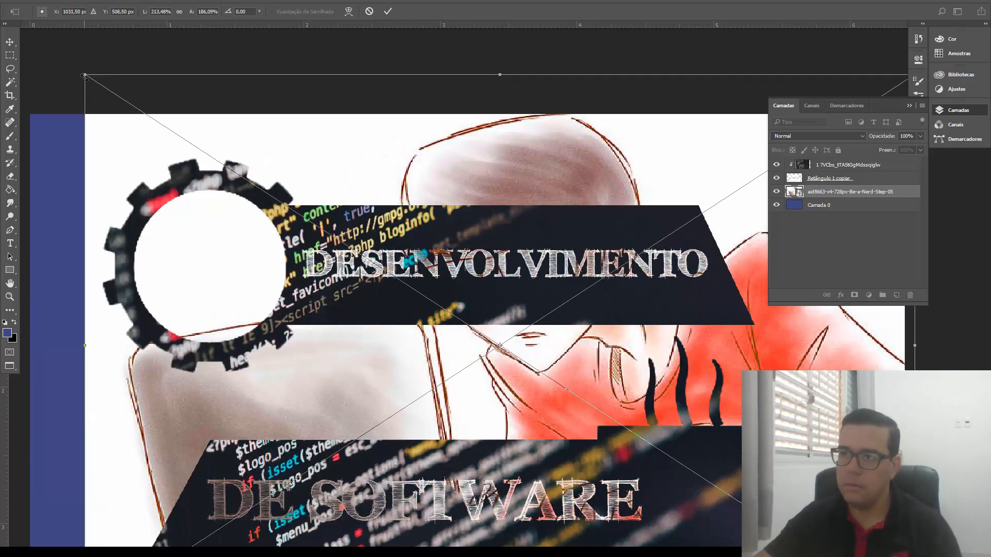
left_click_drag(85, 76, 38, 56)
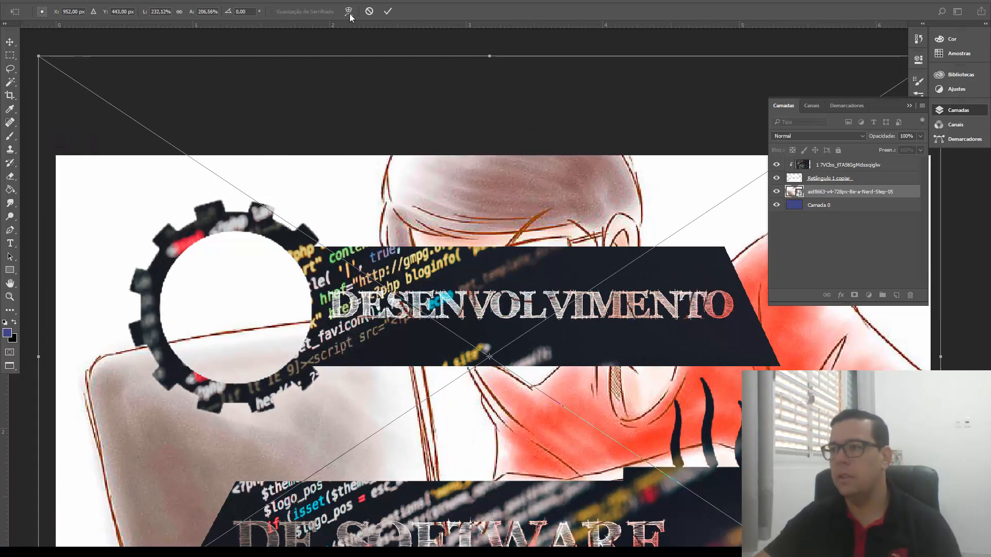
key("g")
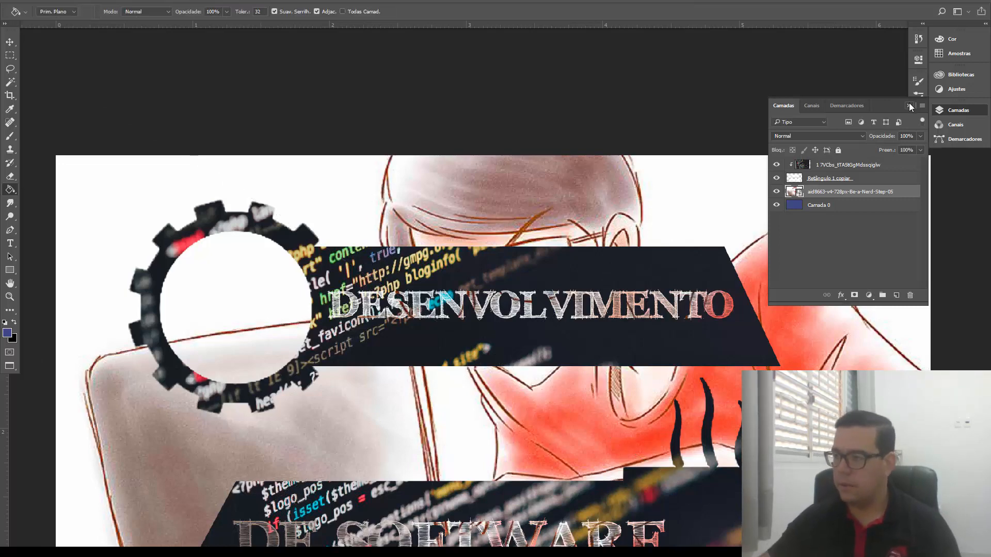
key("ctrl+0")
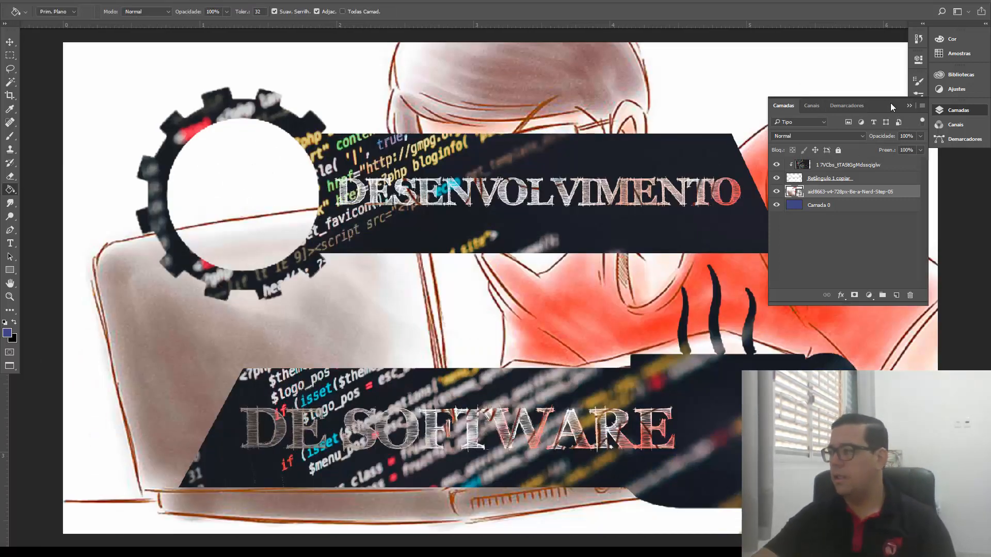
left_click(909, 106)
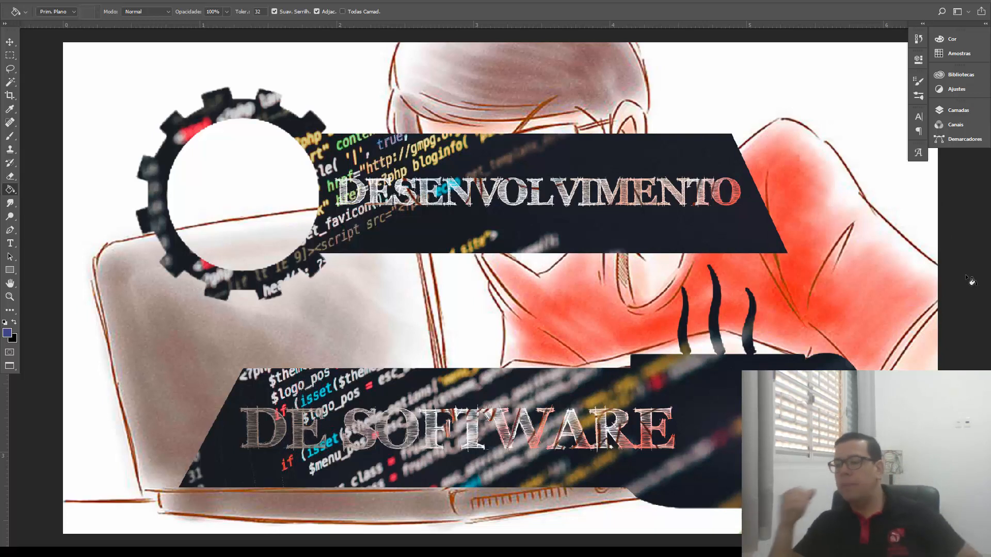
Shift the nerd illustration slightly downward behind the banners with the Move tool.
scroll(970, 280, "up", 1)
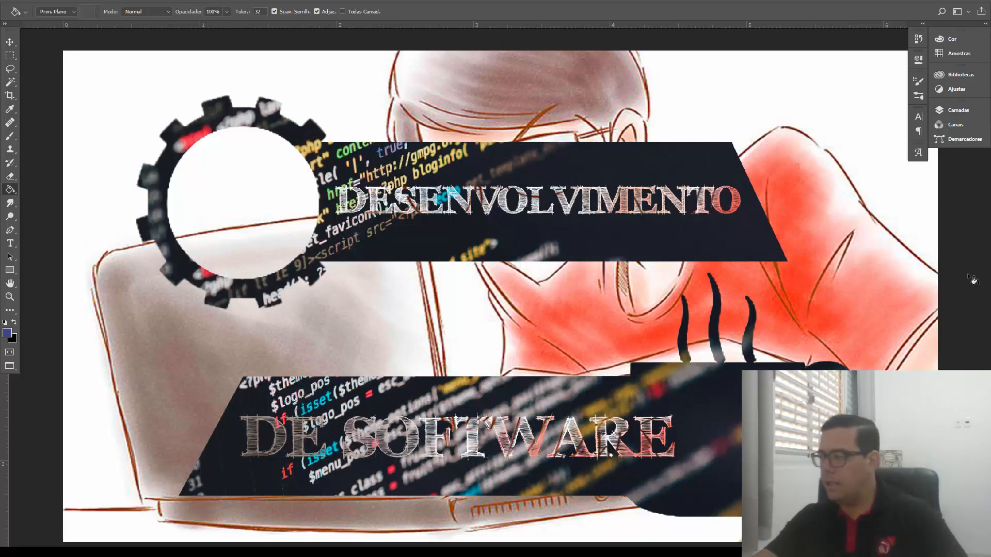
scroll(802, 272, "down", 1)
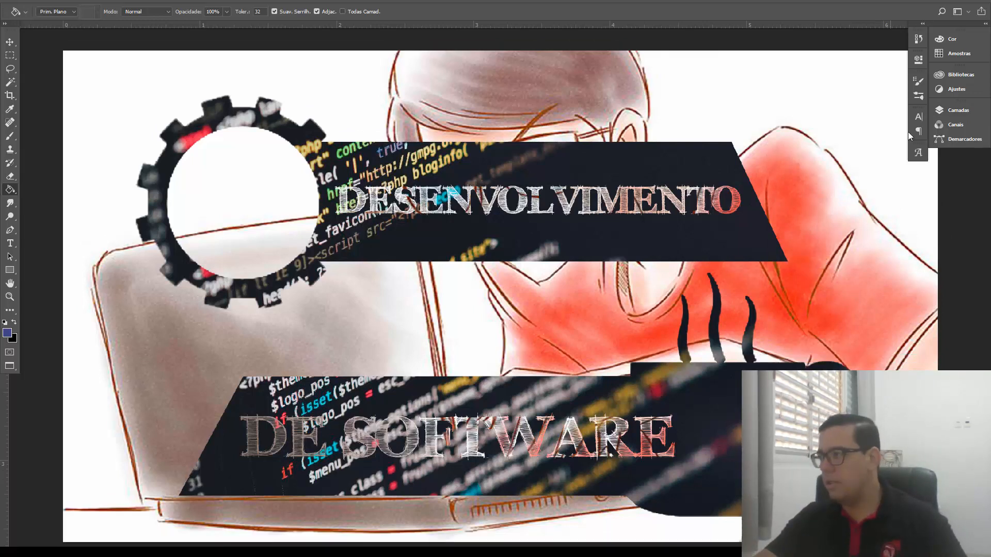
left_click(956, 110)
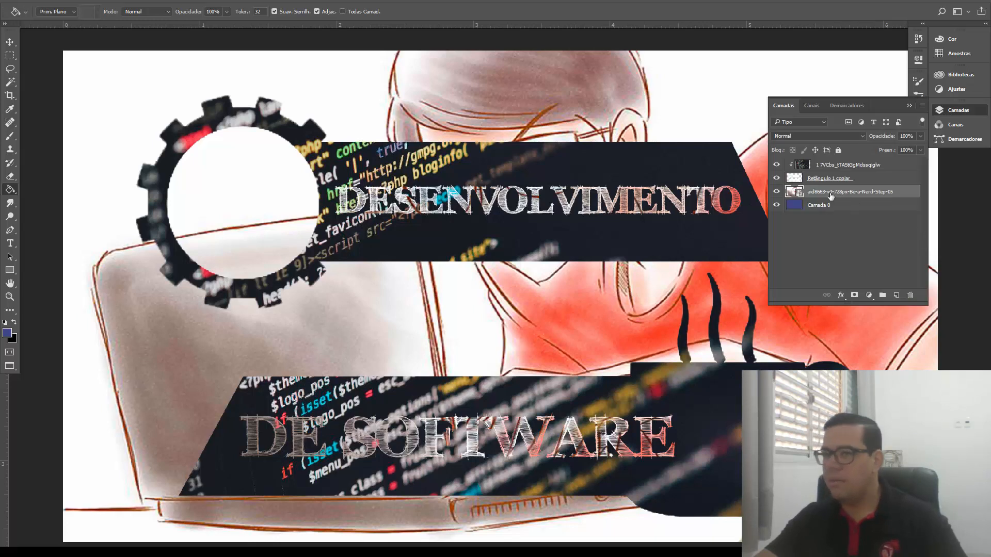
left_click(12, 42)
left_click(905, 201)
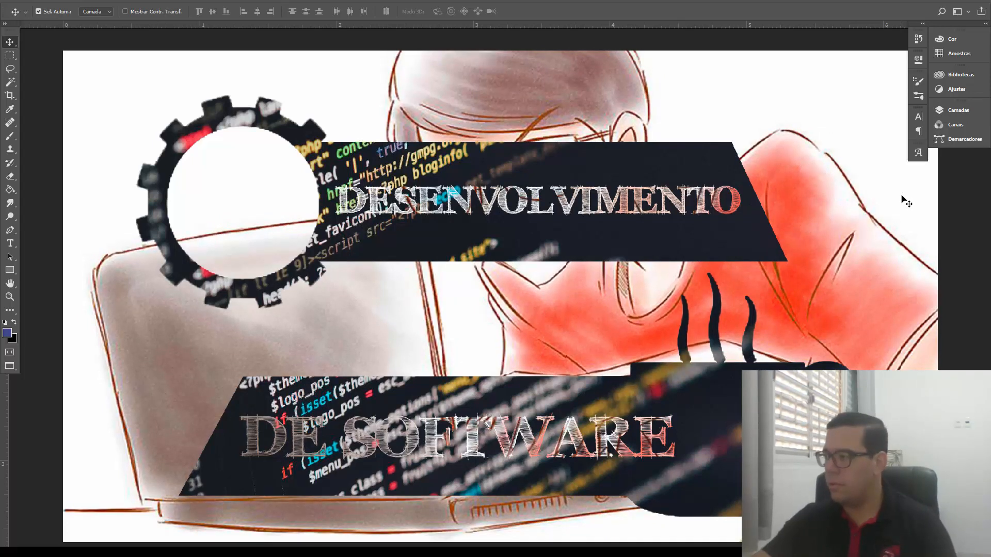
mouse_move(887, 208)
left_mouse_down()
mouse_move(886, 225)
mouse_move(877, 207)
left_mouse_up()
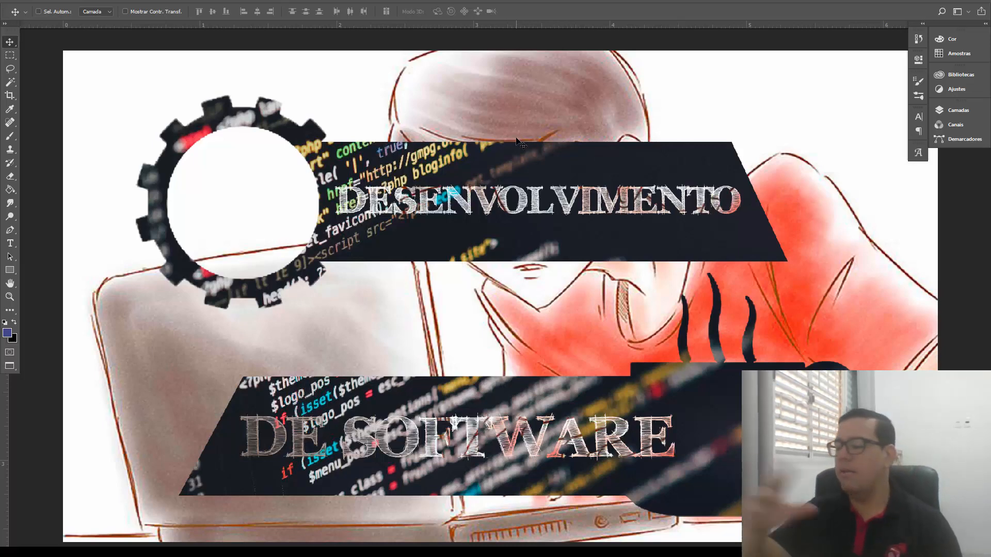
scroll(518, 141, "down", 1)
key("ctrl")
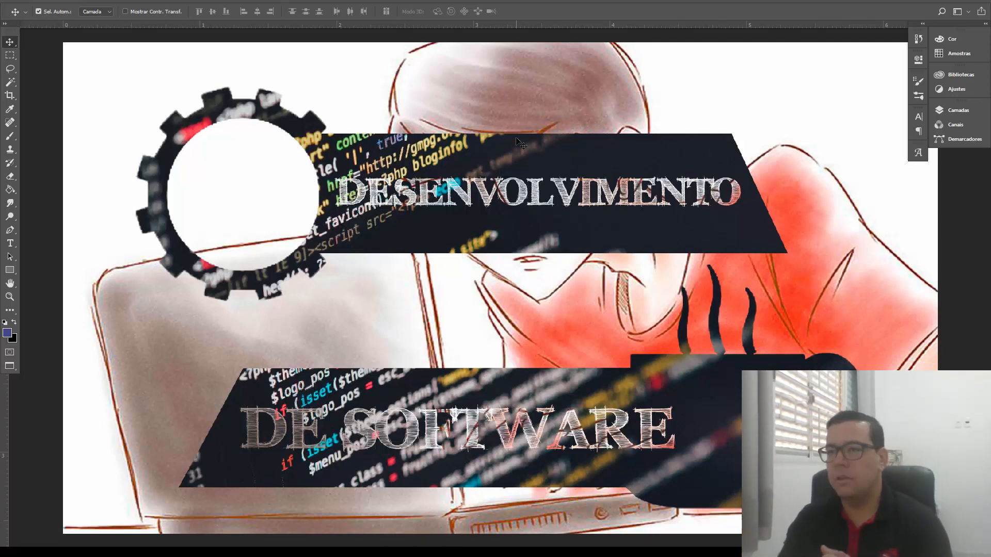
Start saving the document and set the destination to the Aula 03 folder inside 2º Semestre 2018 > DD - DS.
left_click(40, 1)
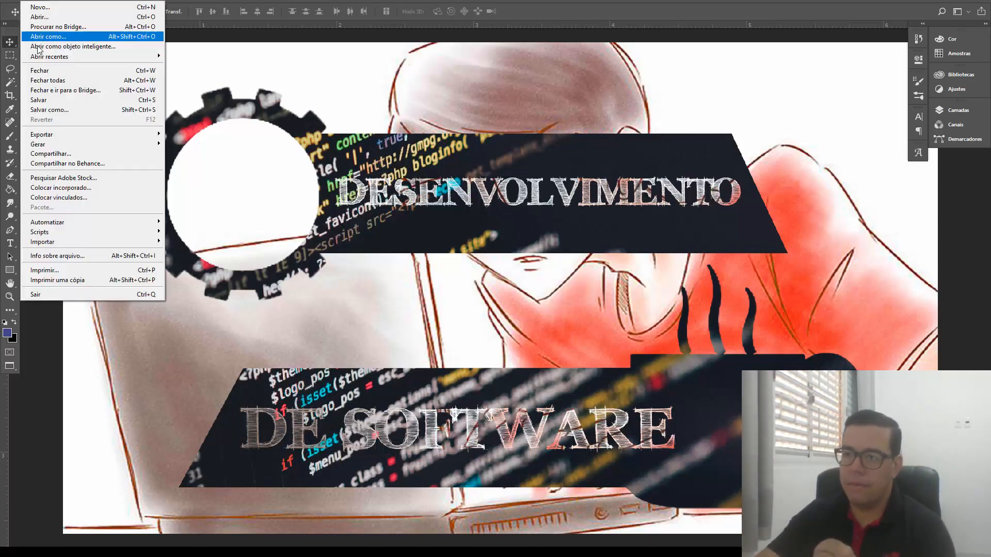
mouse_move(38, 57)
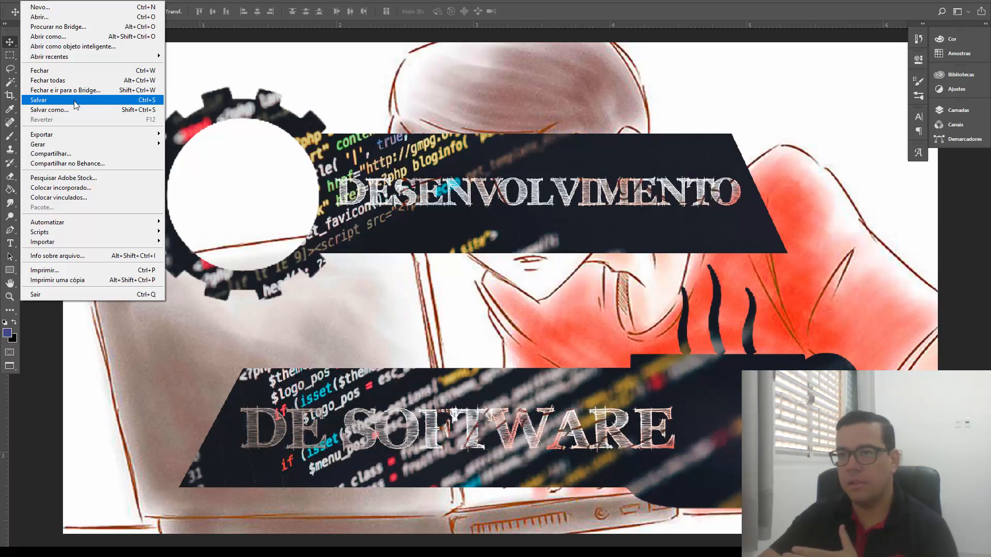
left_click(76, 104)
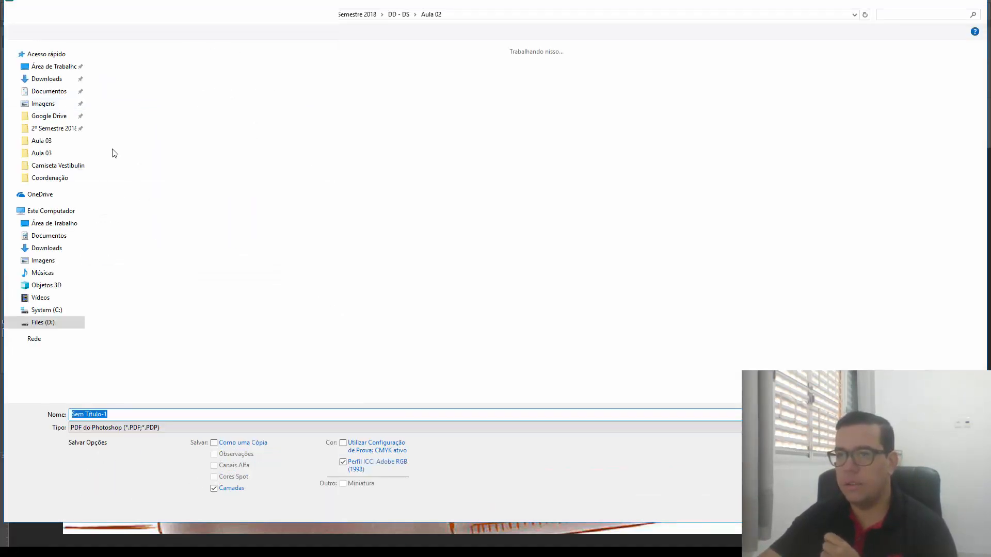
left_click(77, 128)
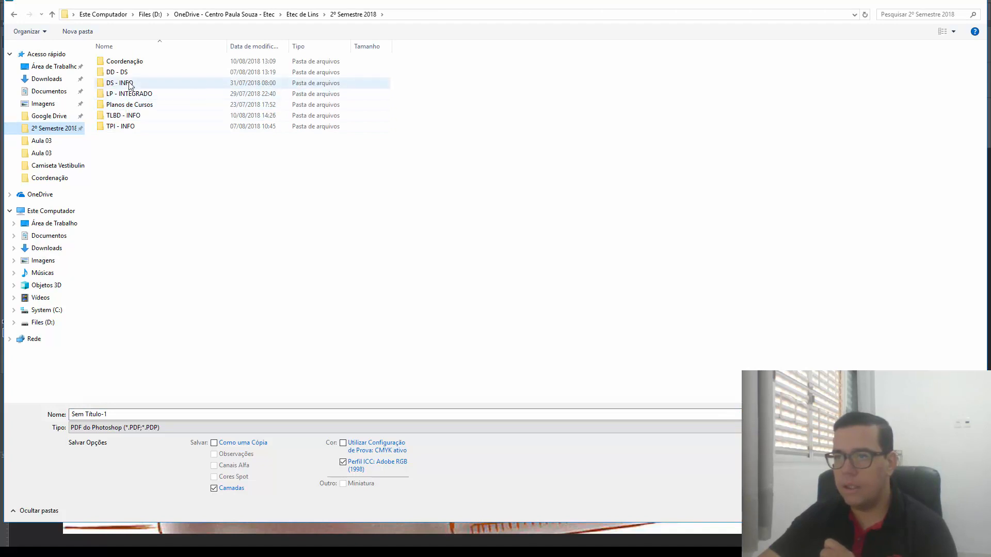
double_click(129, 73)
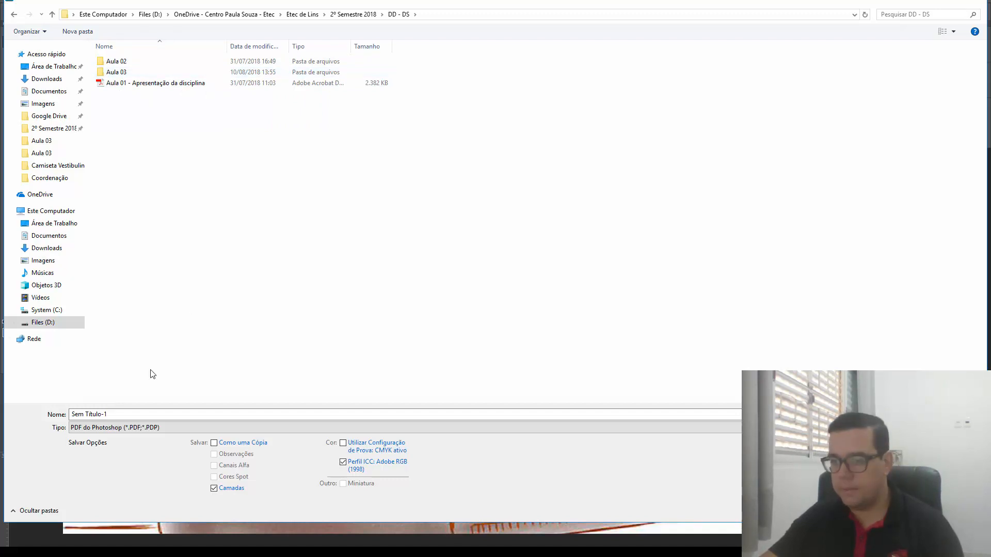
triple_click(134, 414)
type("Aul")
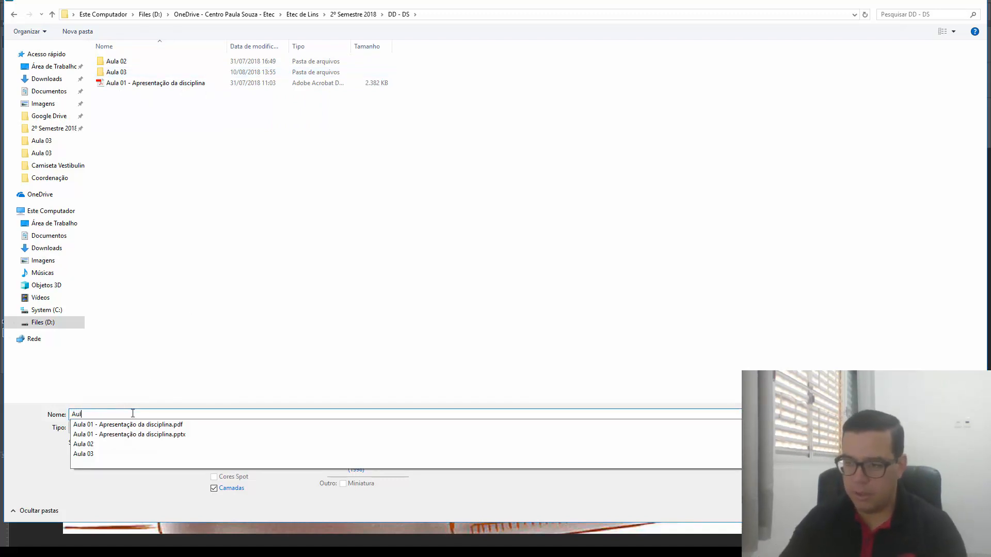
type("a 03")
key("Return")
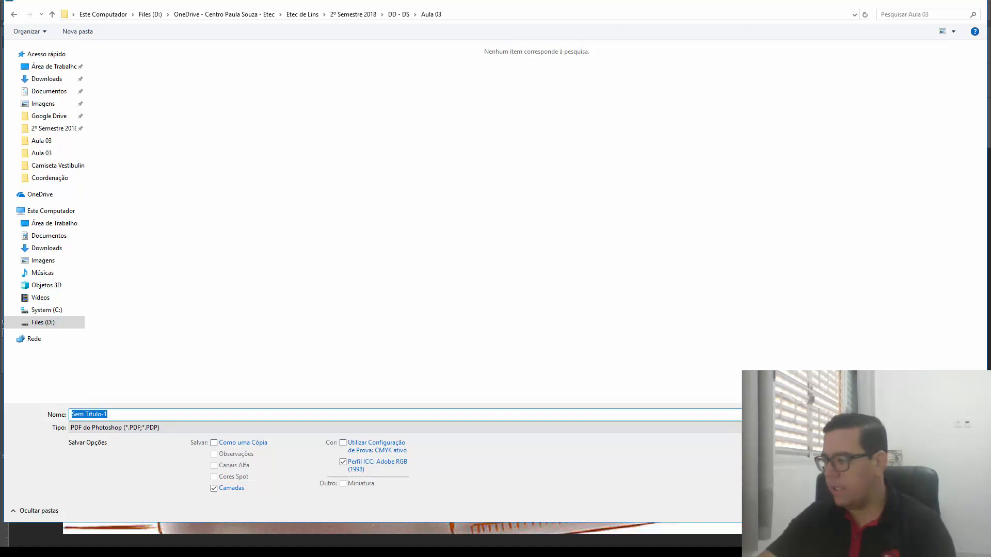
key("Escape")
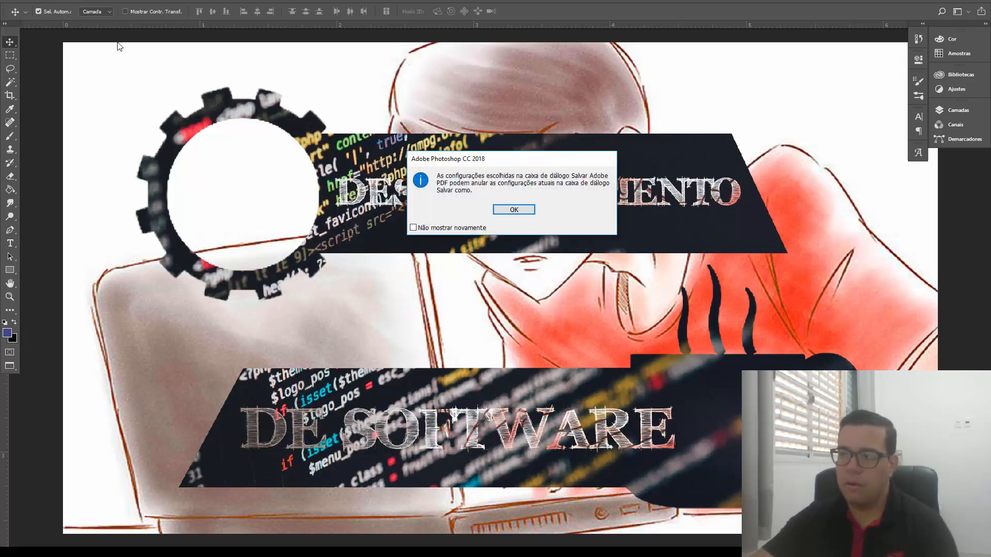
left_click(517, 211)
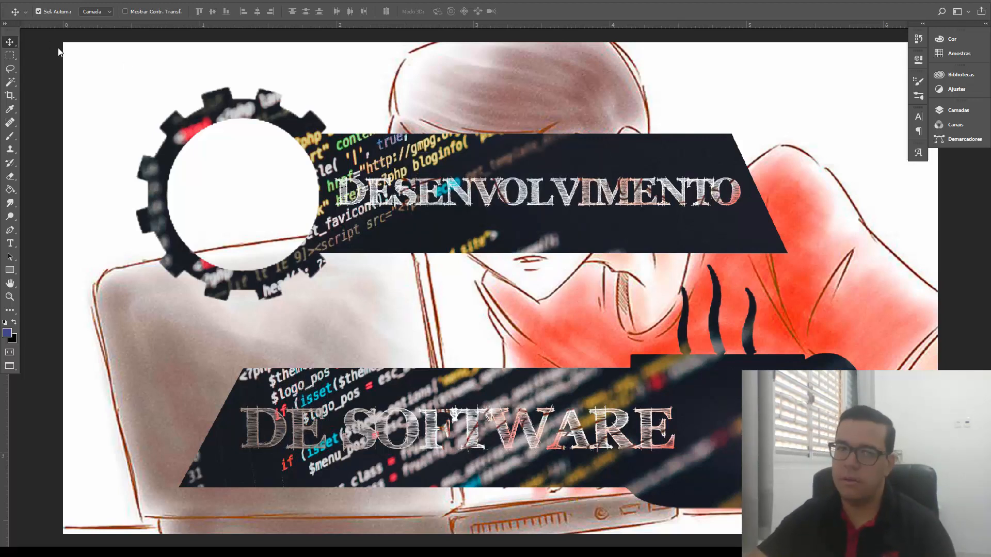
left_click(33, 1)
key("Escape")
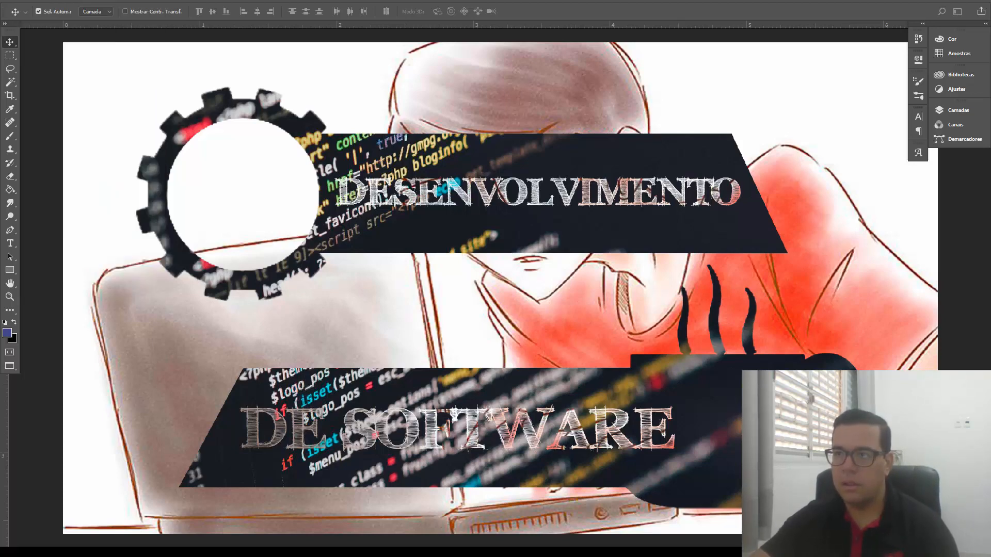
Save the document in the Aula 03 folder in Photoshop PSD format under the name Aula 03.
left_click(42, 1)
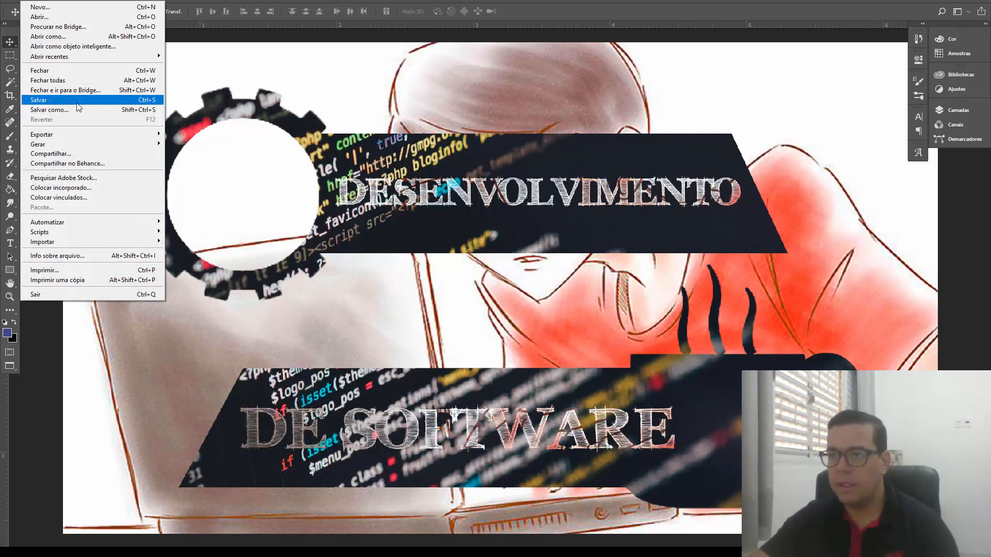
left_click(39, 100)
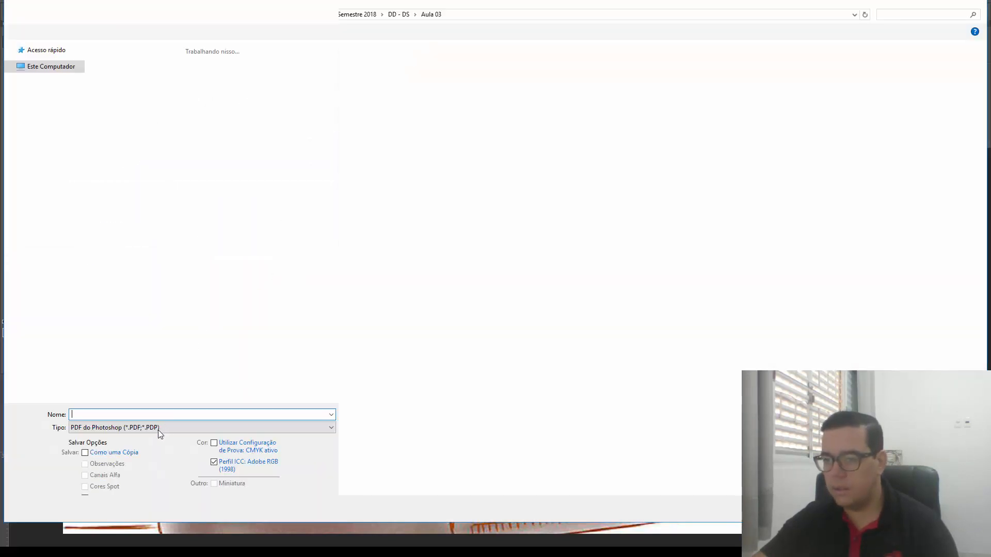
left_click(156, 426)
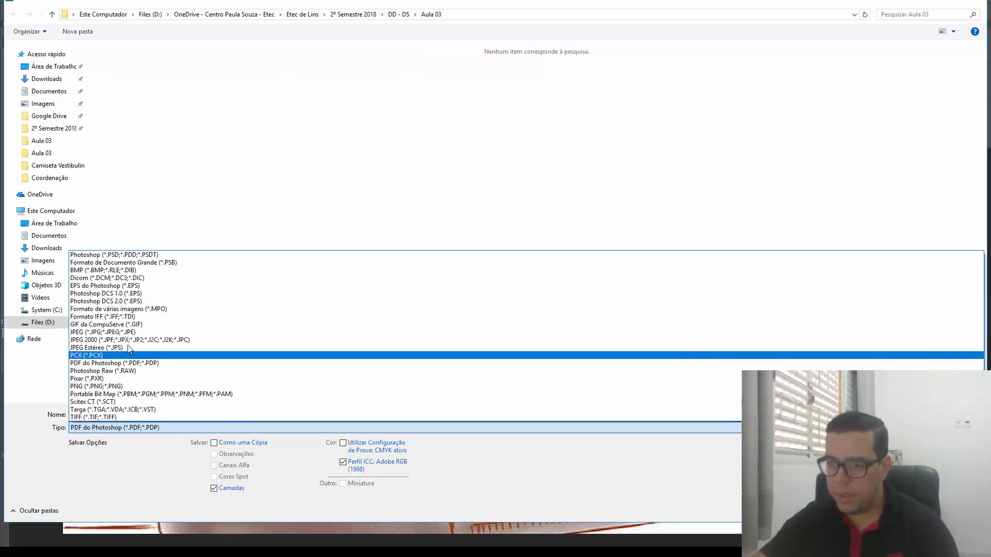
left_click(153, 255)
left_click(155, 416)
key("ctrl+a")
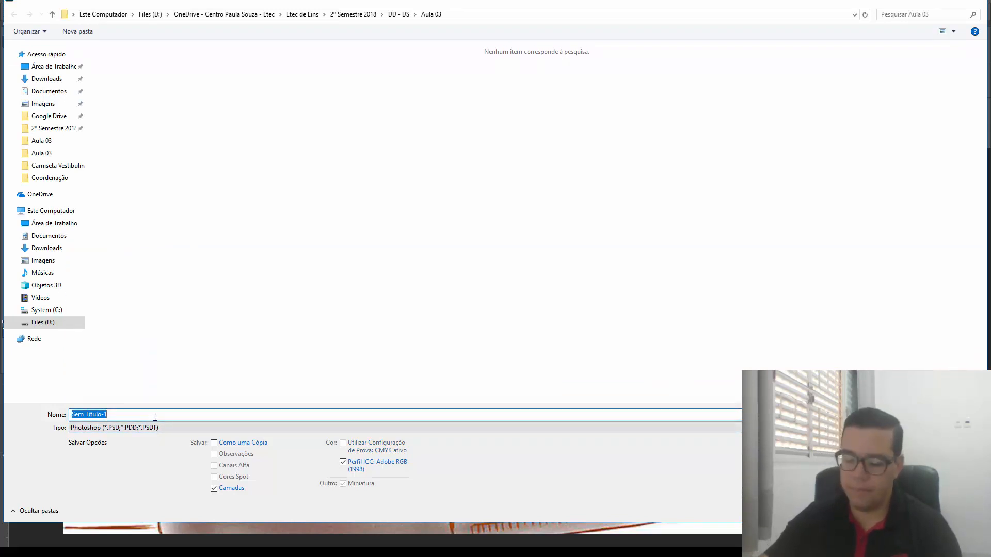
type("Aula 03")
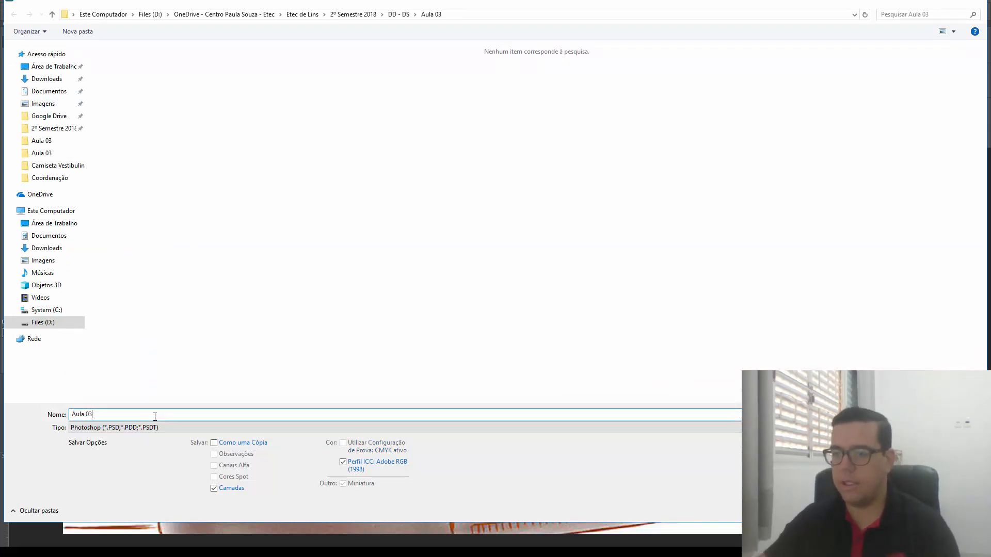
key("Return")
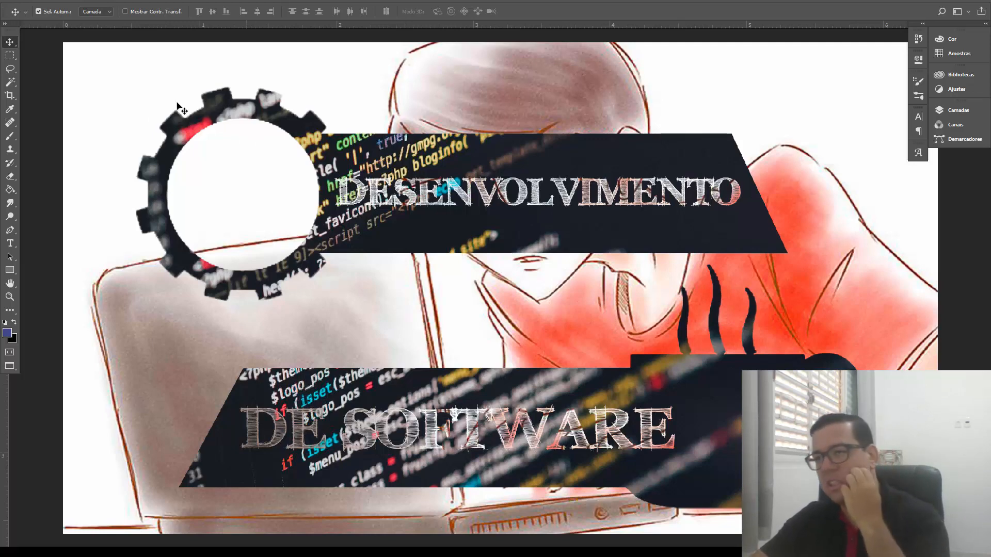
Export the artwork with Save for Web as a JPEG at maximum quality 100, sized 1920 × 1080 px.
left_click(35, 3)
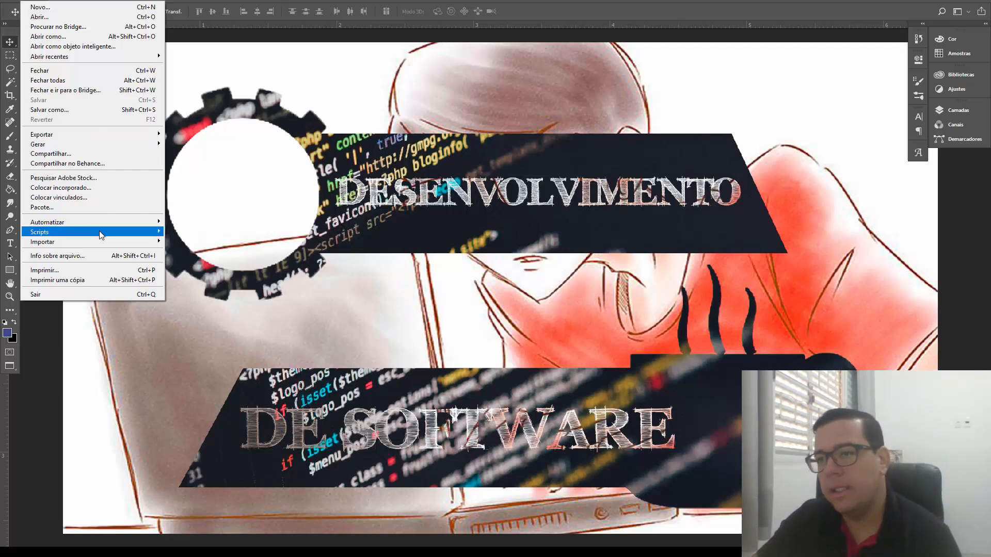
mouse_move(98, 235)
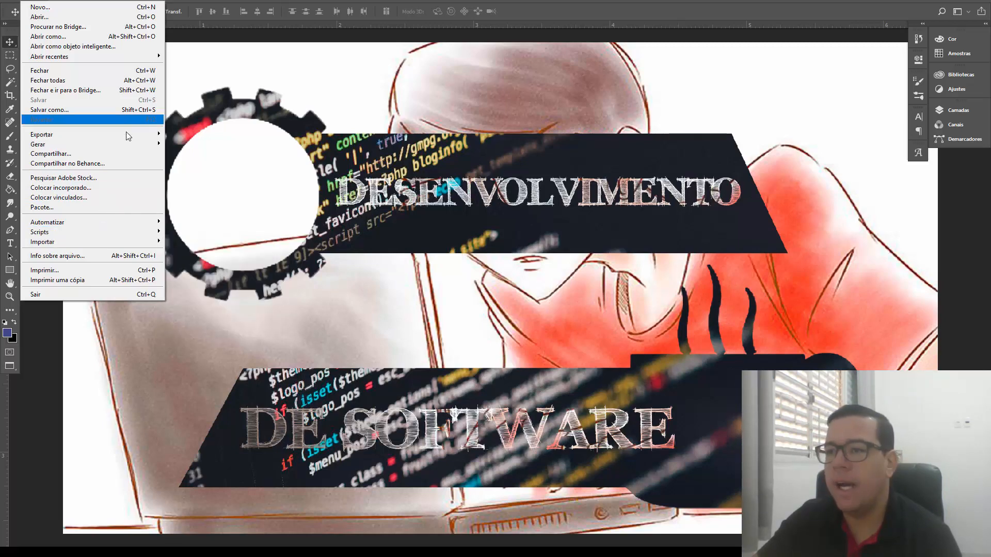
mouse_move(127, 142)
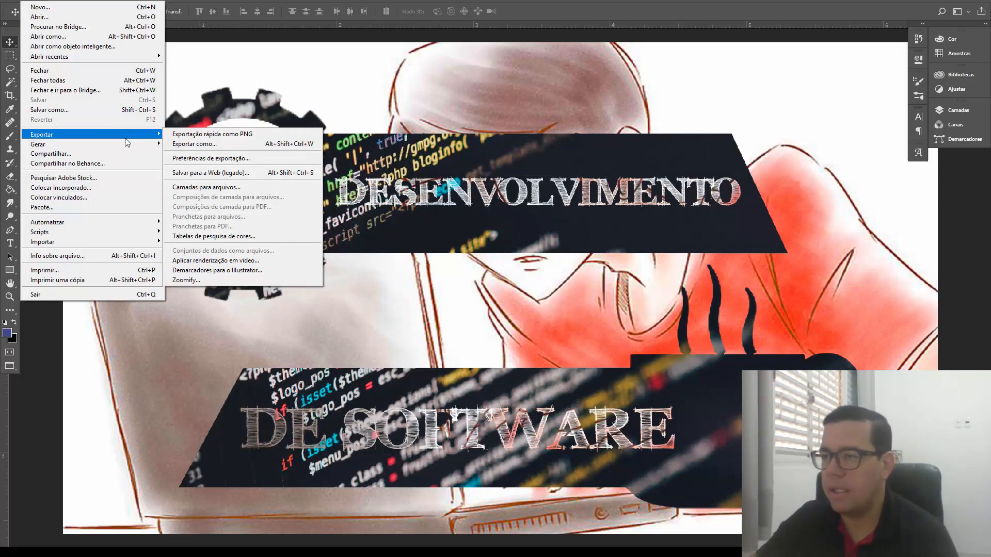
left_click(209, 173)
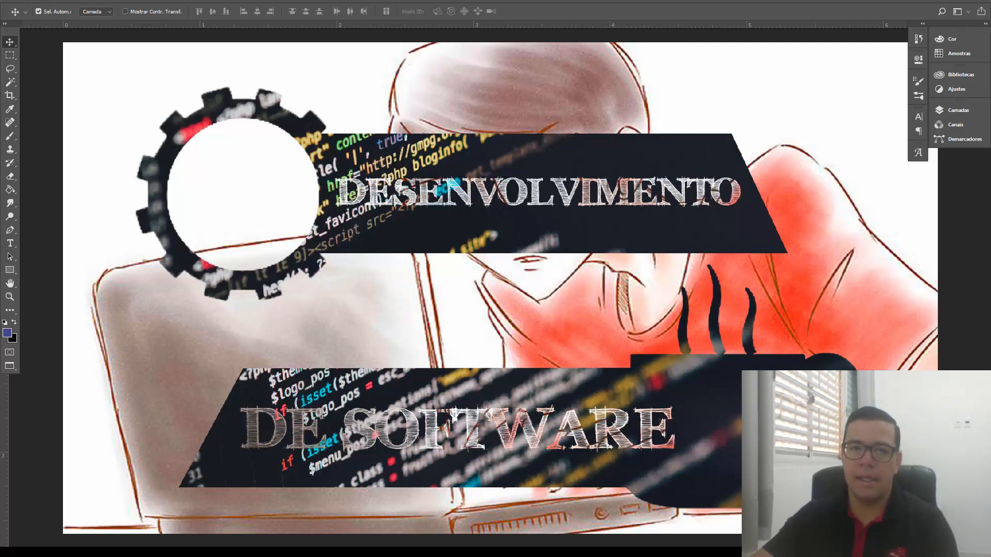
key("ctrl+alt+shift+s")
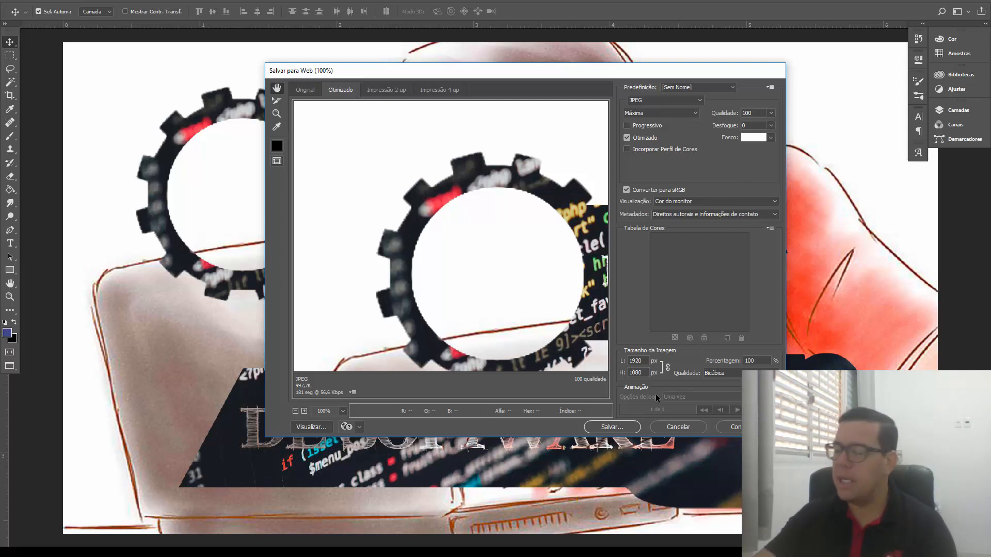
key("Escape")
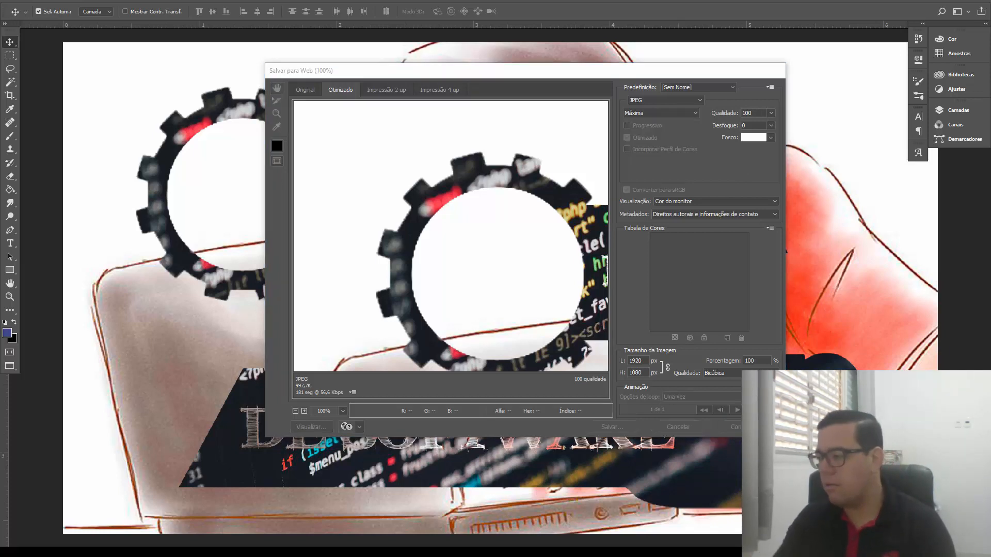